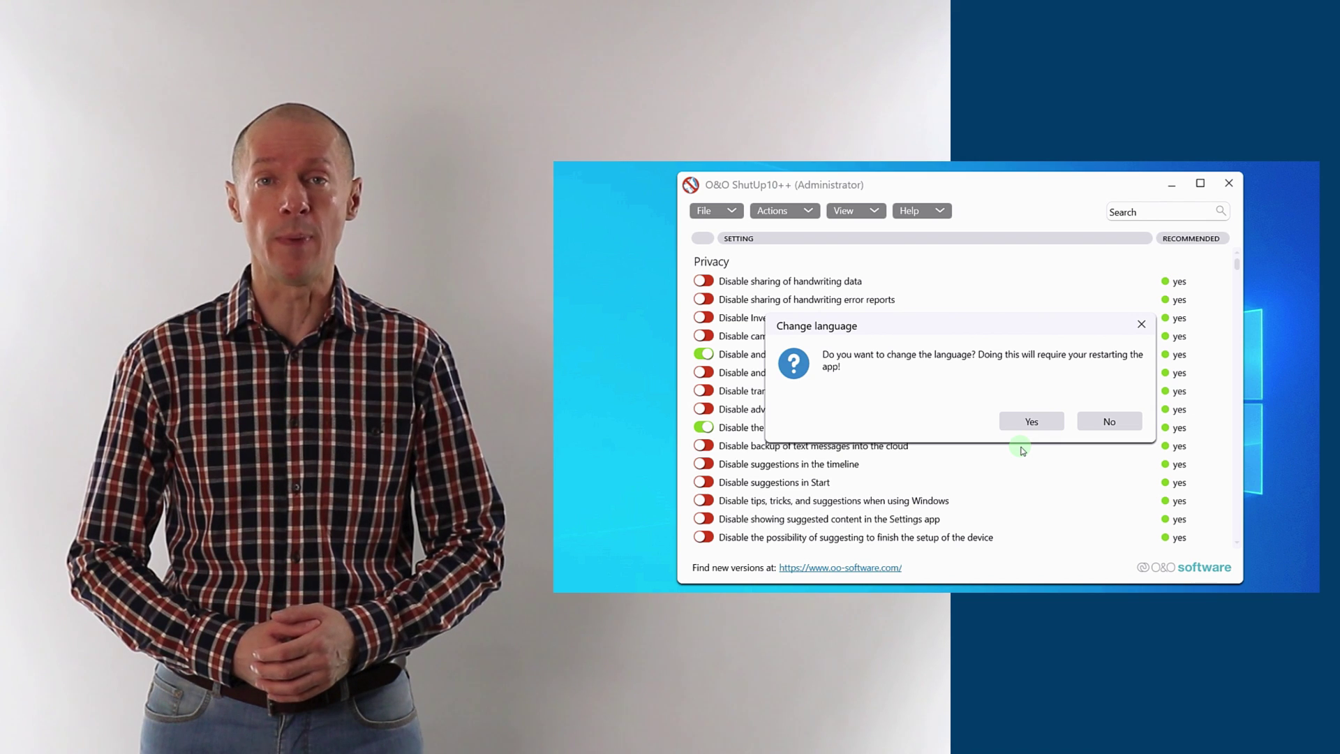
- Confirm the interface language change and the app restart it requires
{"action": "left_click", "coordinate": [1029, 421]}
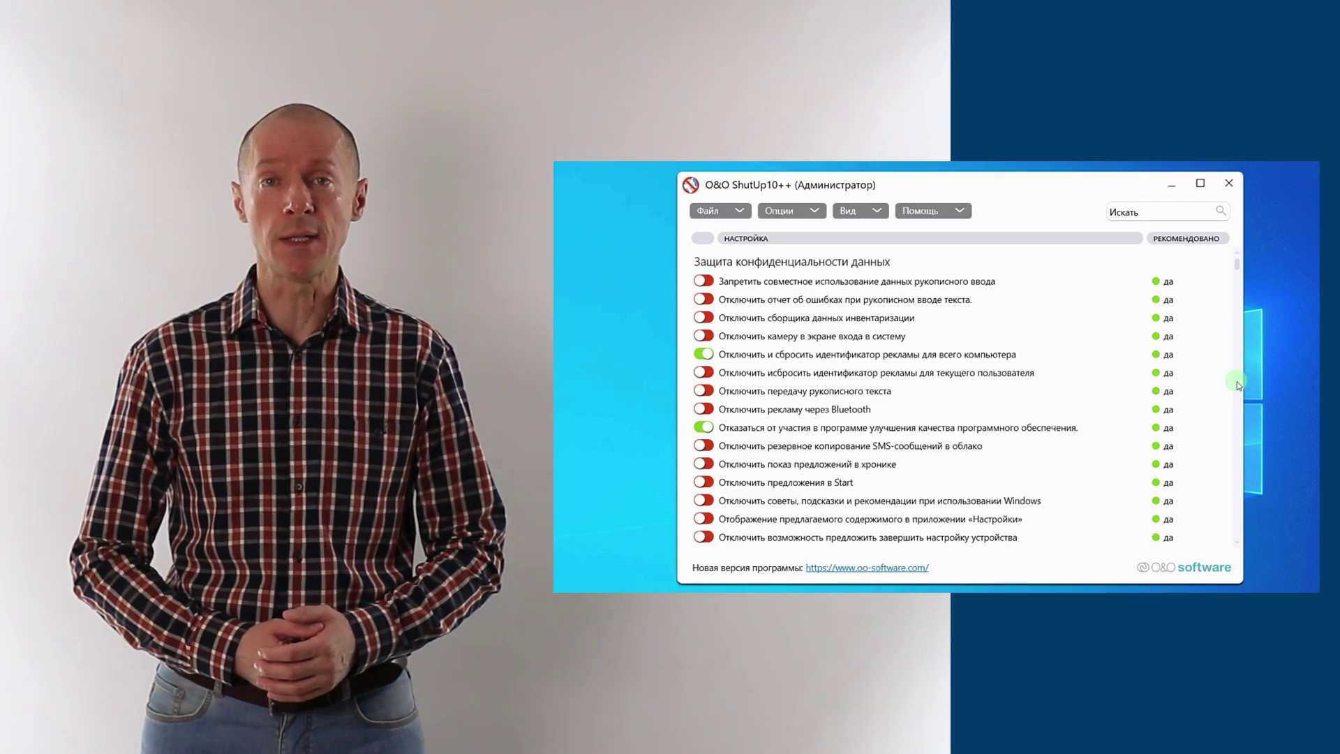
- Turn on the blue/gray buttons option (Использовать синие/серые кнопки) and turn it back off
{"action": "left_click", "coordinate": [866, 210]}
{"action": "left_click", "coordinate": [890, 261]}
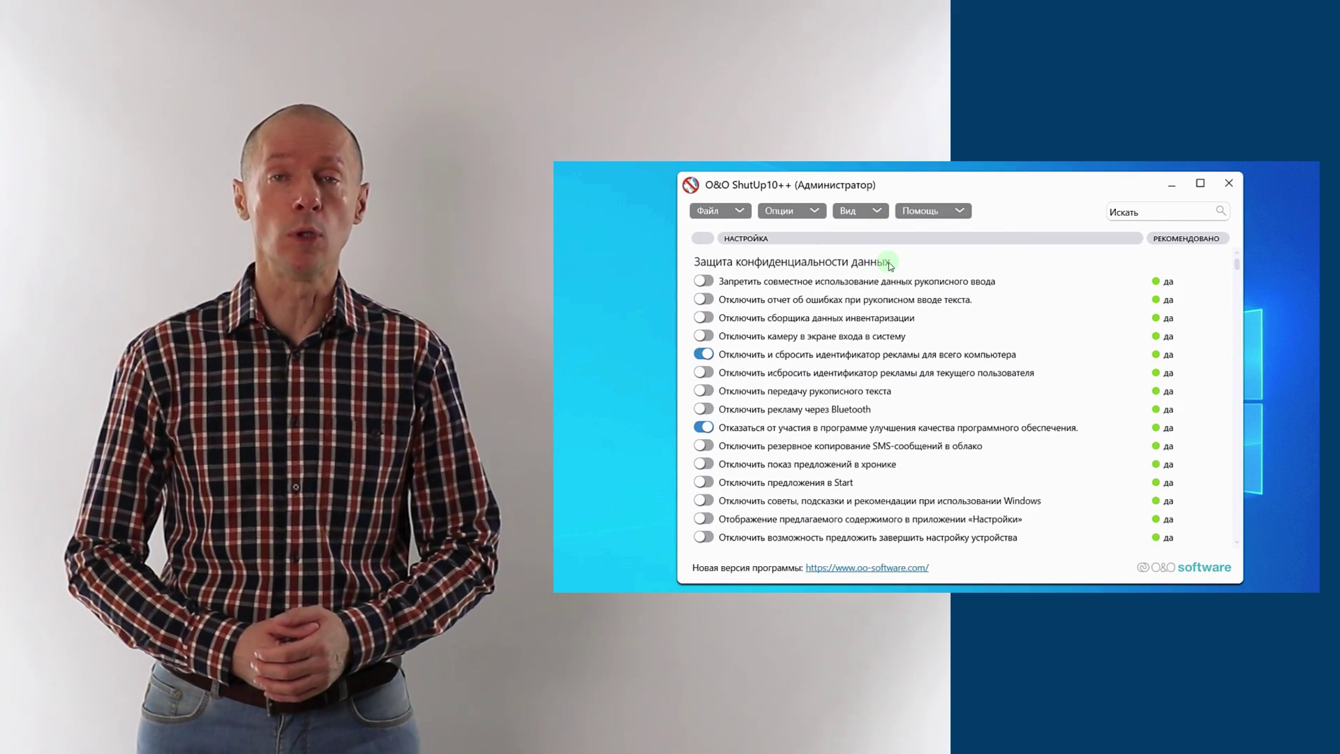
{"action": "left_click", "coordinate": [865, 210]}
{"action": "left_click", "coordinate": [921, 259]}
- Switch the app view mode to the dark theme
{"action": "left_click", "coordinate": [865, 210]}
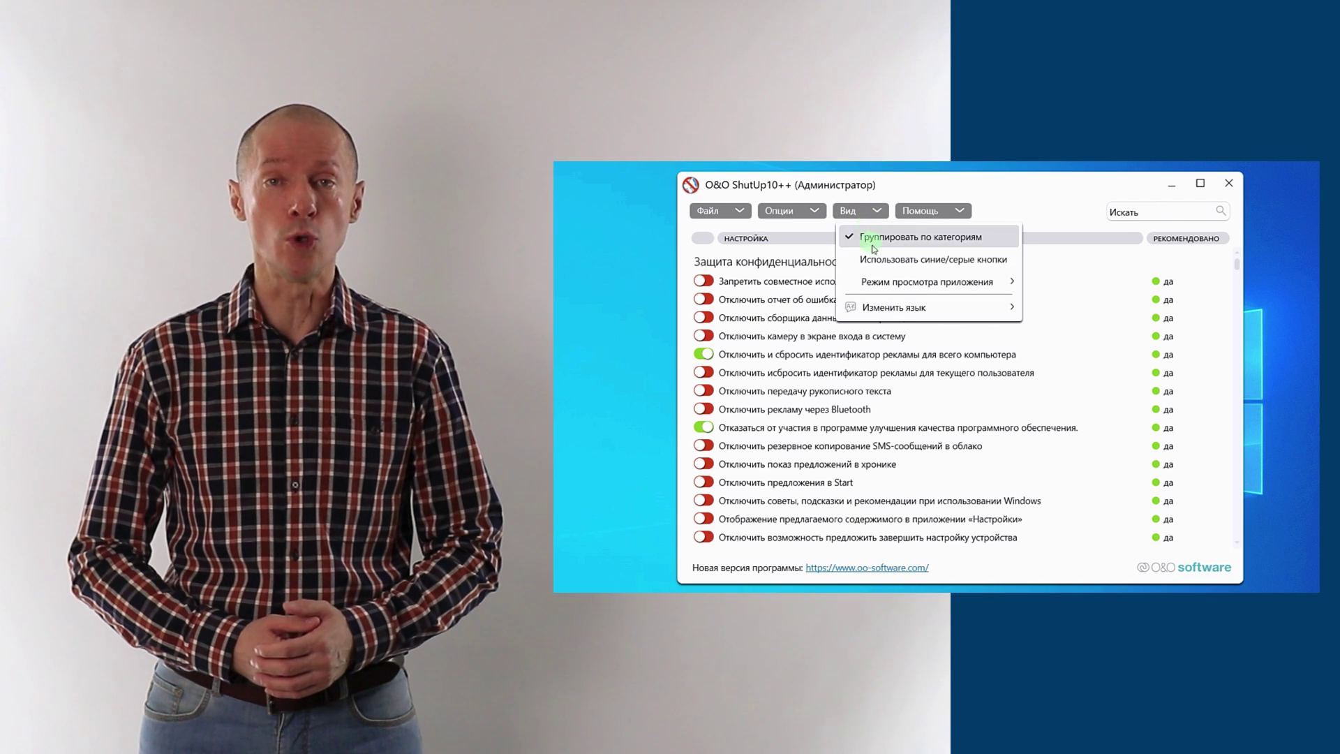
{"action": "mouse_move", "coordinate": [928, 281]}
{"action": "left_click", "coordinate": [1039, 330]}
{"action": "left_click", "coordinate": [865, 210]}
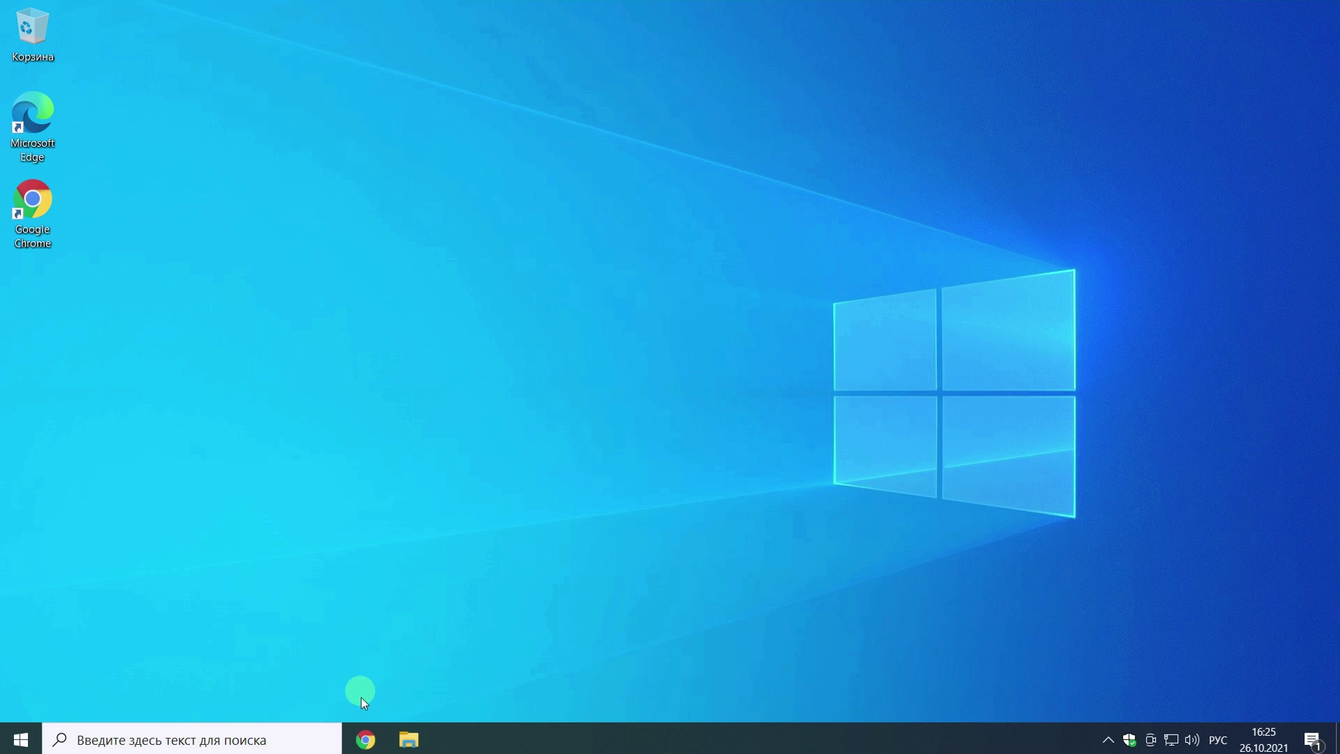
- Switch to Chrome, expand the YouTube video's description and open its O&O ShutUp10++ download link, oo-software.com/en/shutup10
{"action": "left_click", "coordinate": [366, 739]}
{"action": "scroll", "coordinate": [419, 676], "scroll_direction": "down", "scroll_amount": 3}
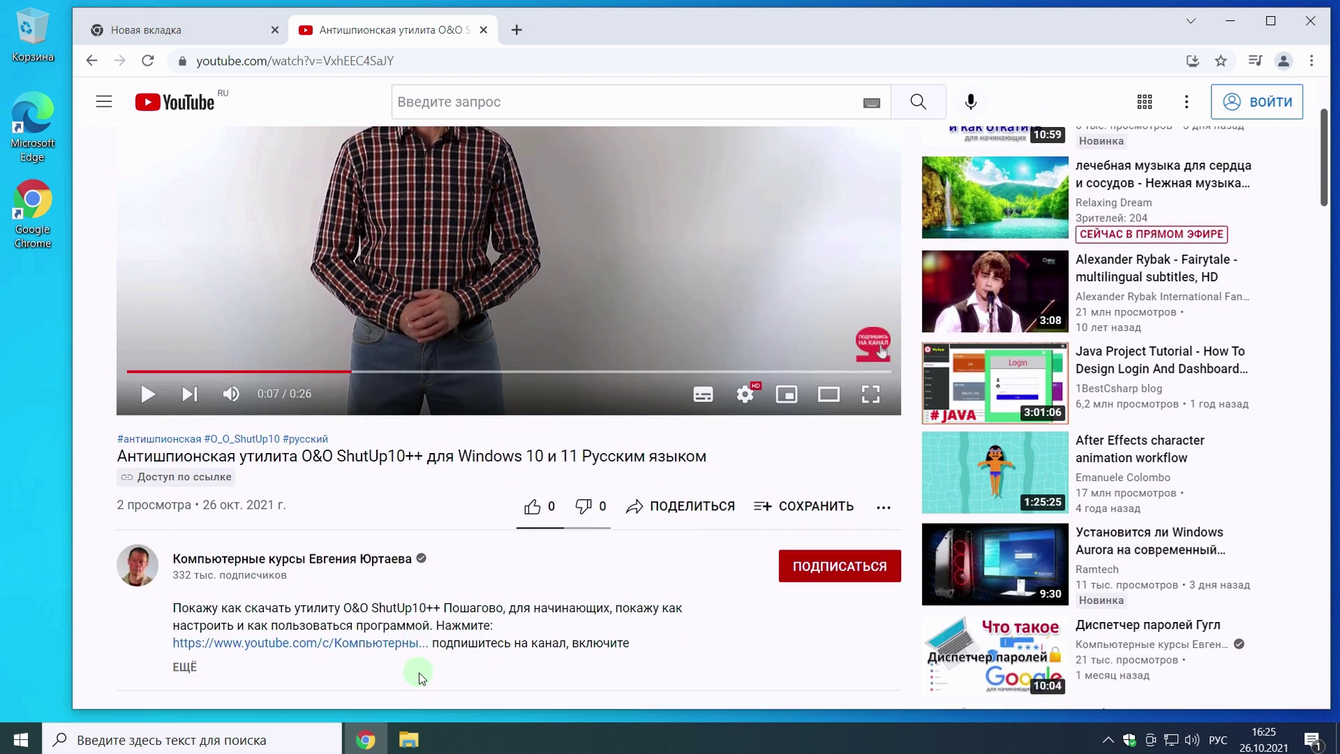
{"action": "scroll", "coordinate": [419, 671], "scroll_direction": "down", "scroll_amount": 2}
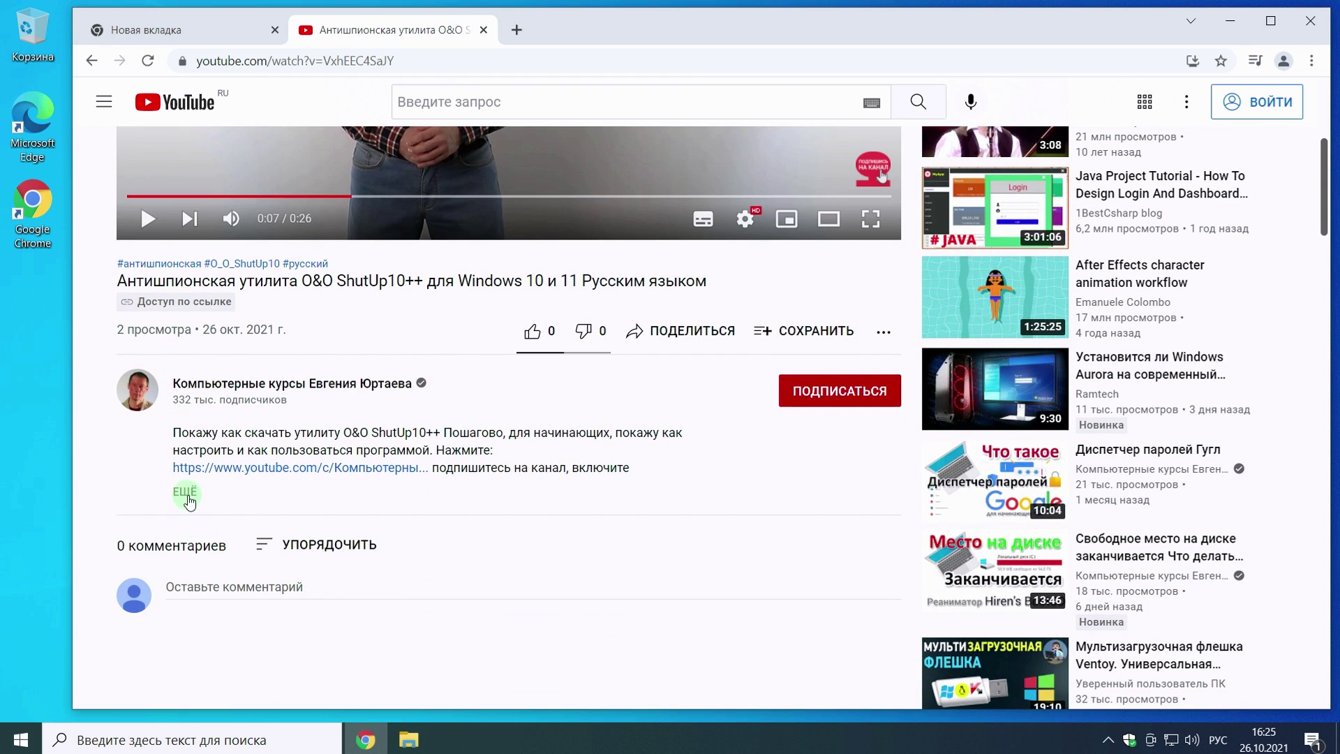
{"action": "left_click", "coordinate": [186, 493]}
{"action": "scroll", "coordinate": [503, 517], "scroll_direction": "down", "scroll_amount": 1}
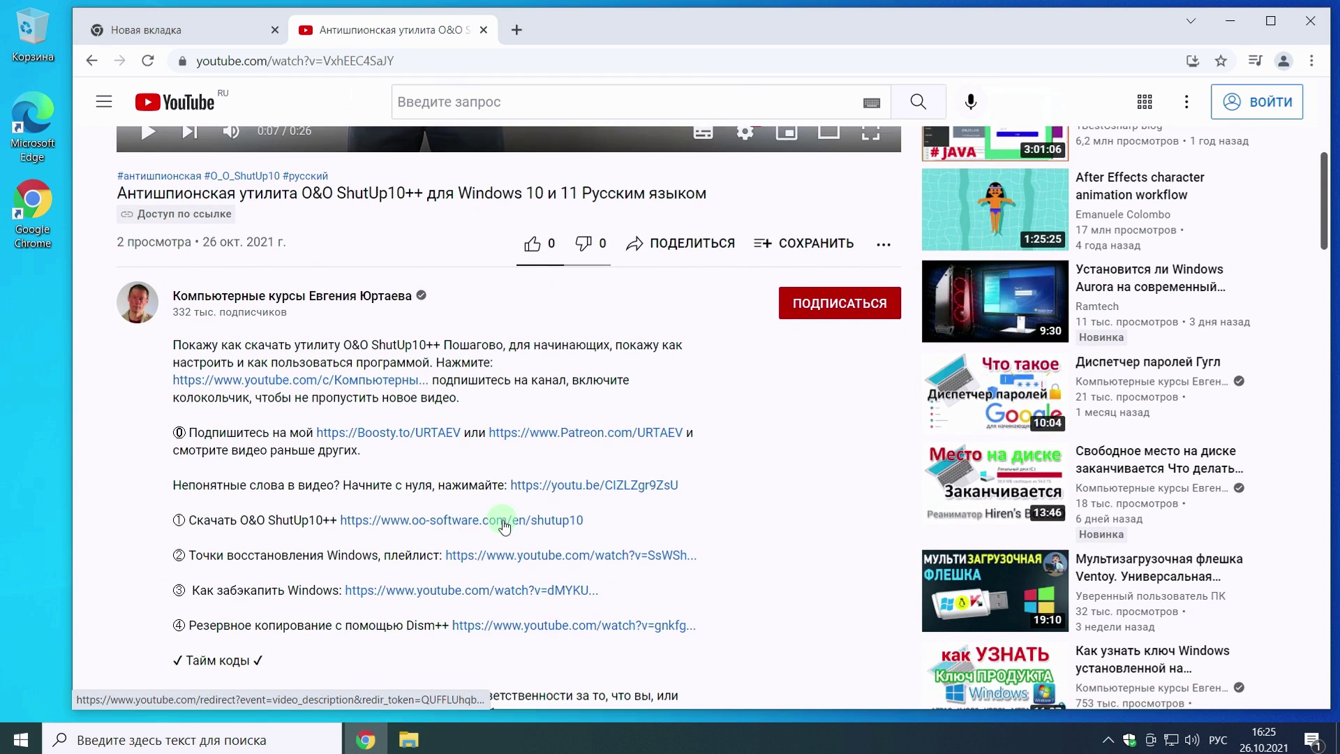
{"action": "scroll", "coordinate": [503, 524], "scroll_direction": "down", "scroll_amount": 1}
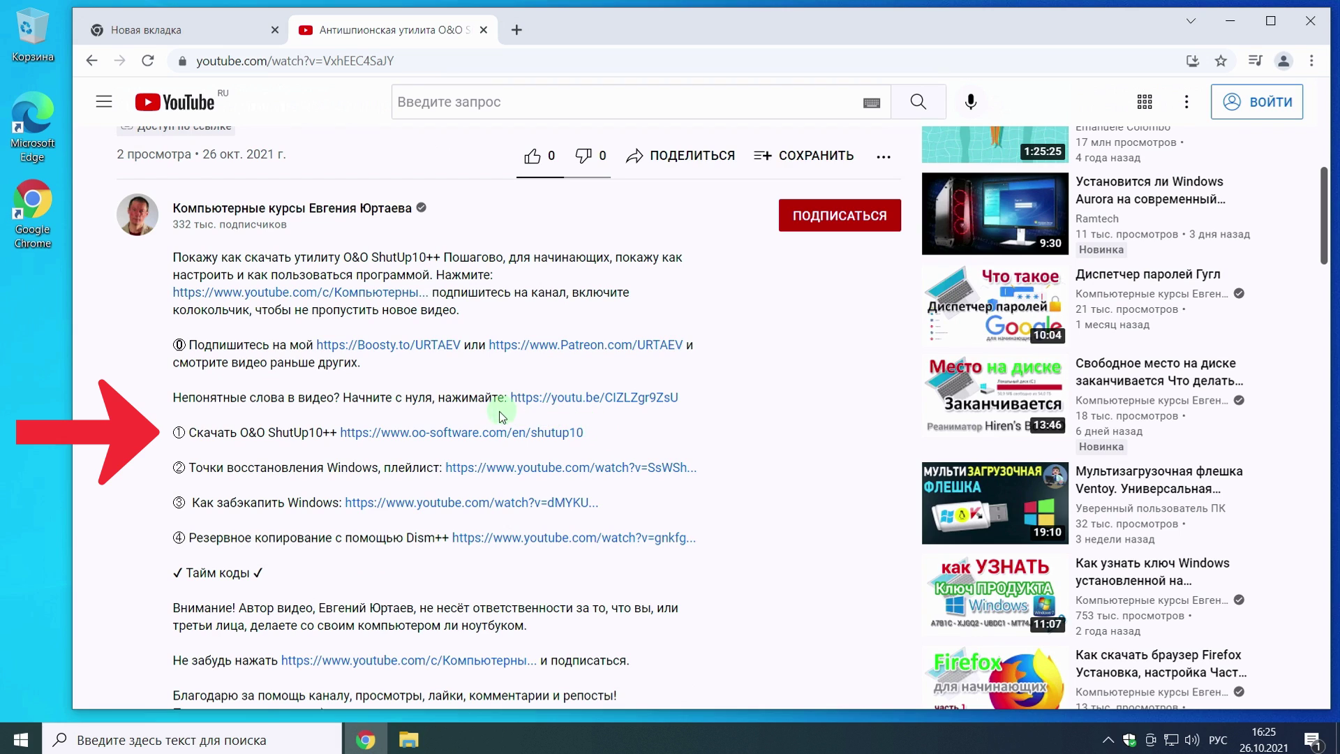
{"action": "left_click", "coordinate": [452, 433]}
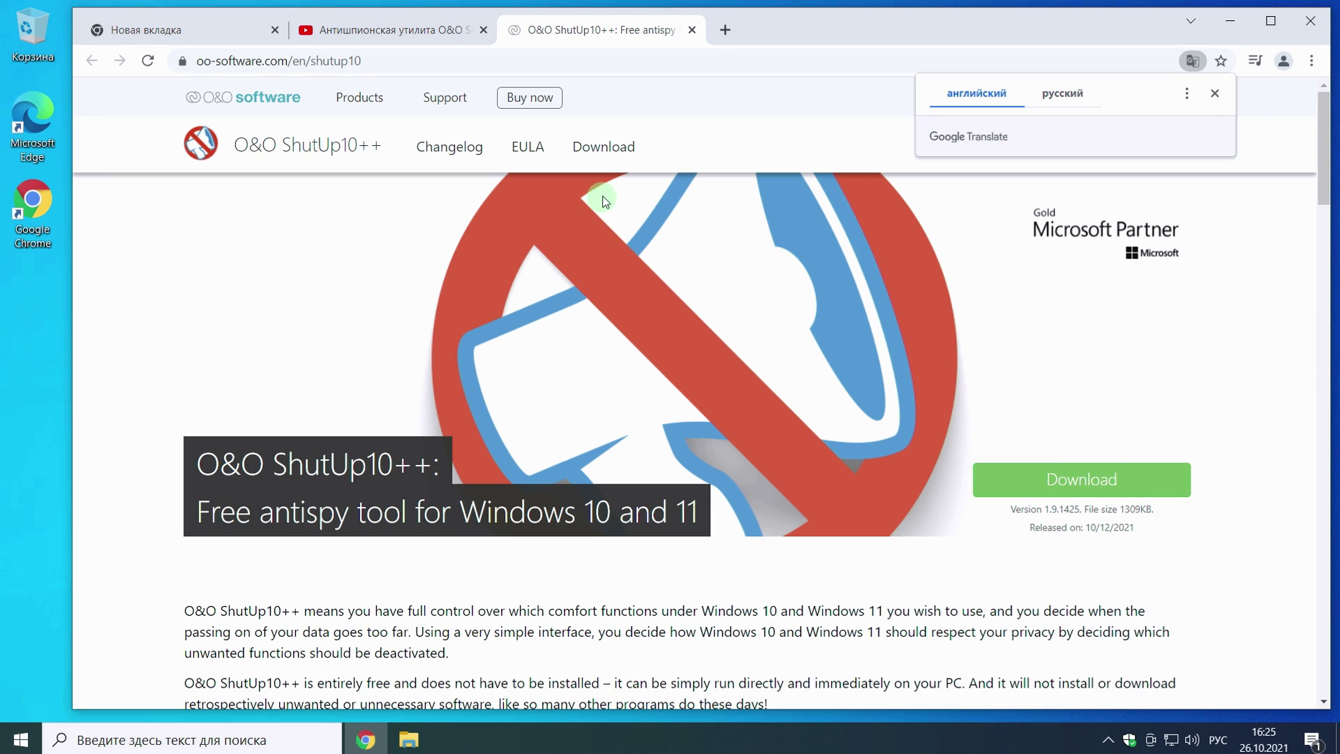
- Download OOSU10.exe from the O&O ShutUp10++ page and close the browser
{"action": "left_click", "coordinate": [603, 149]}
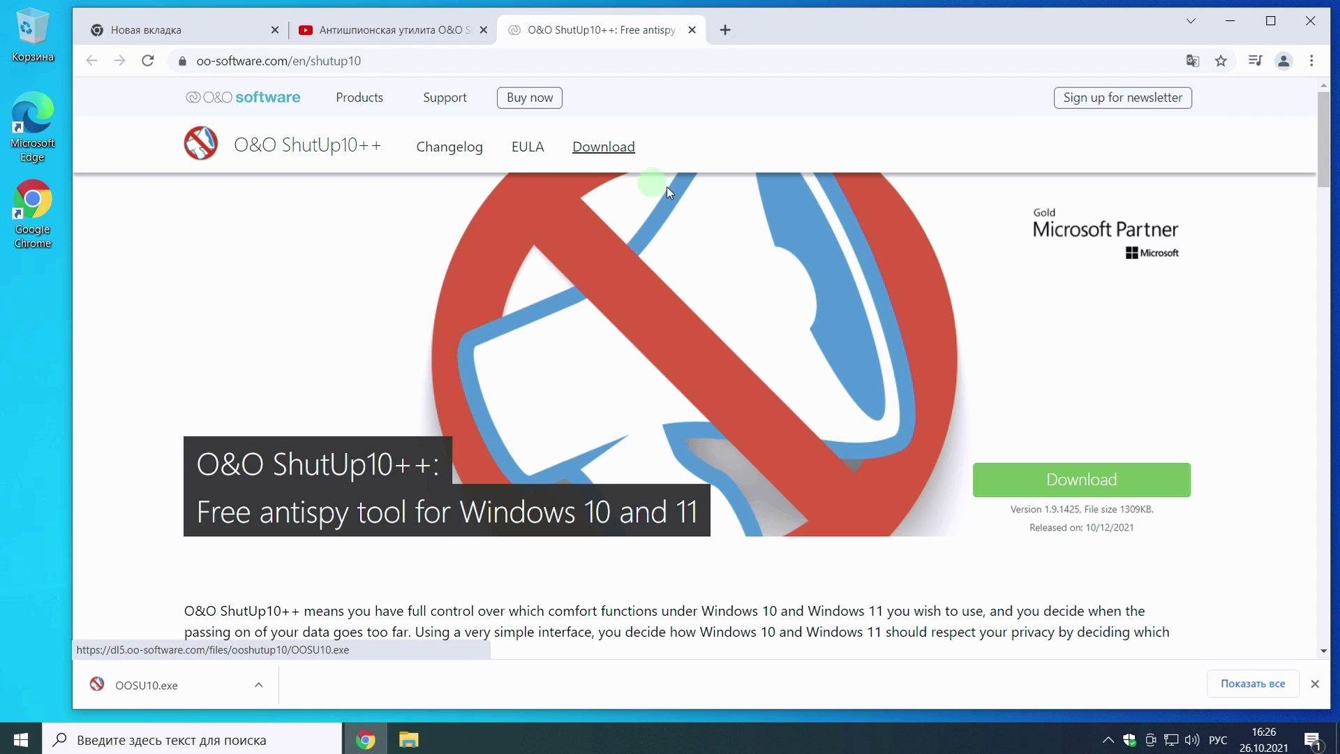
{"action": "left_click", "coordinate": [1307, 28]}
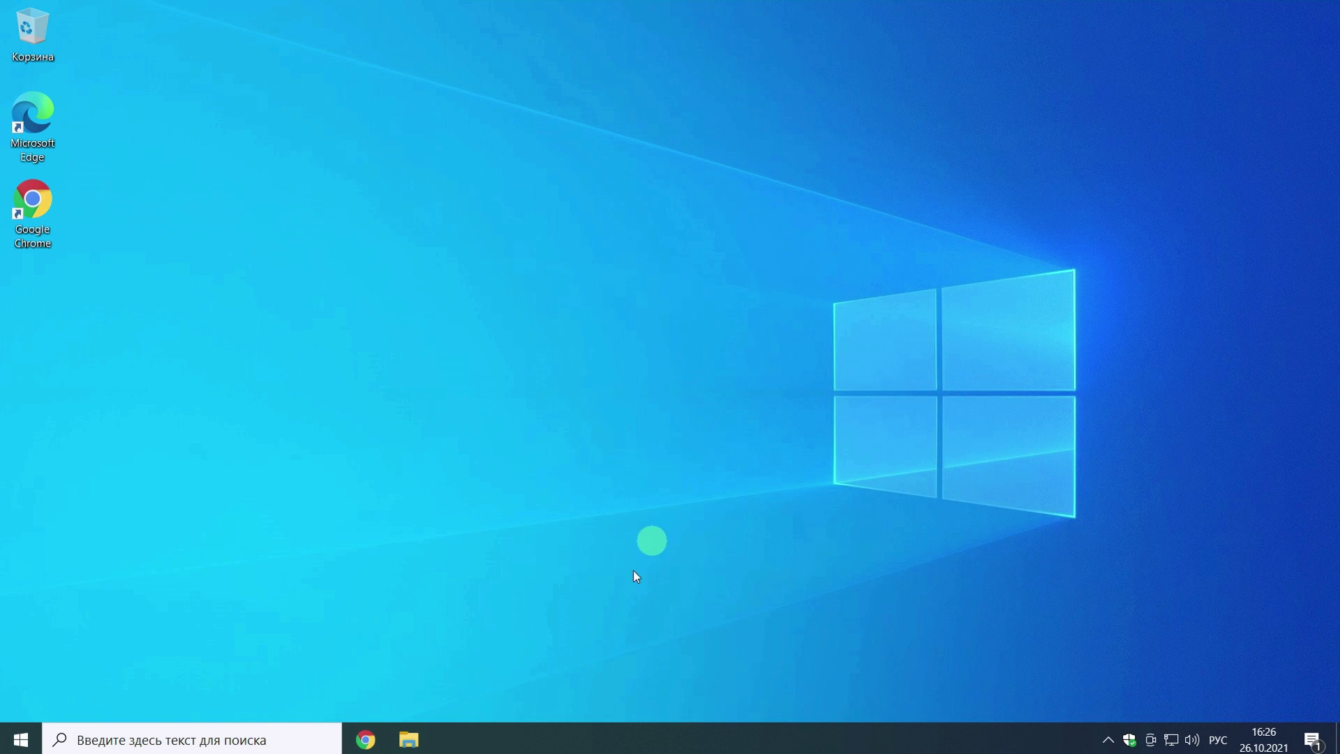
- Run OOSU10.exe from the Загрузки folder, allow it to make changes to the device, and close the folder window
{"action": "left_click", "coordinate": [412, 740]}
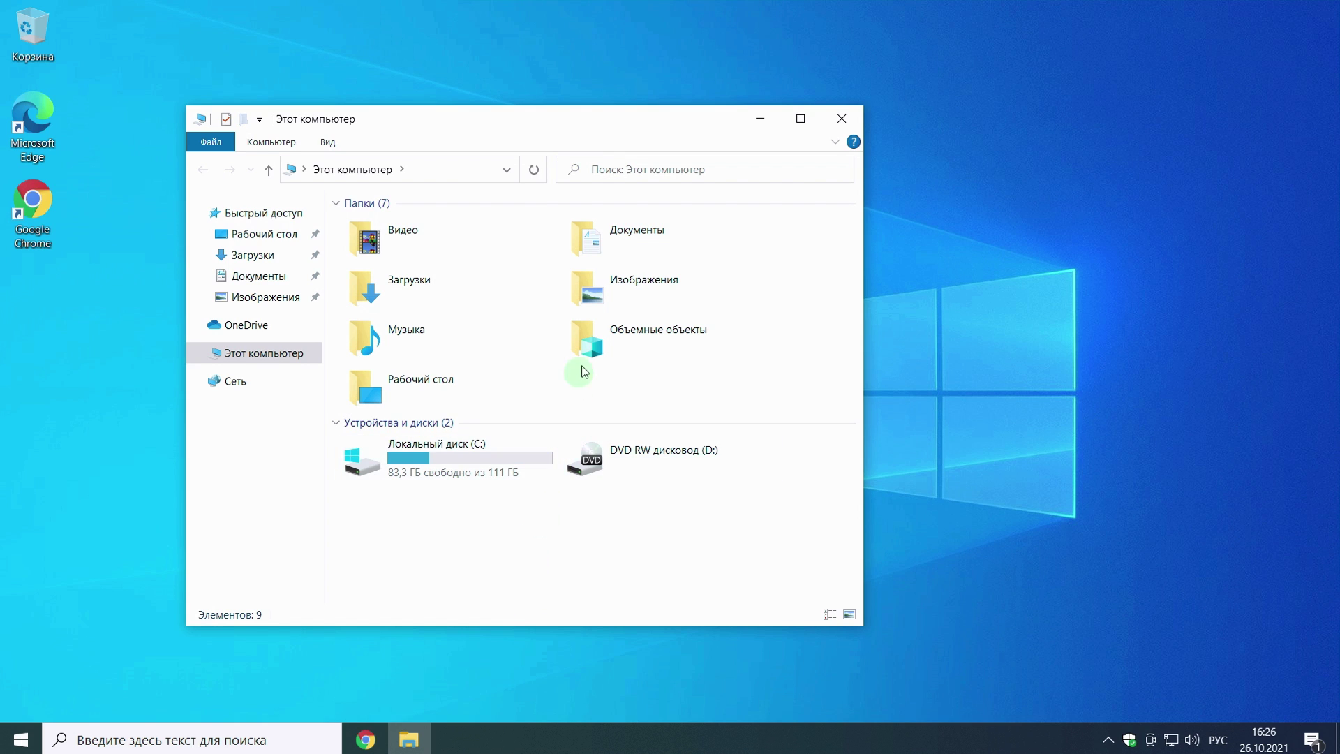
{"action": "double_click", "coordinate": [452, 296]}
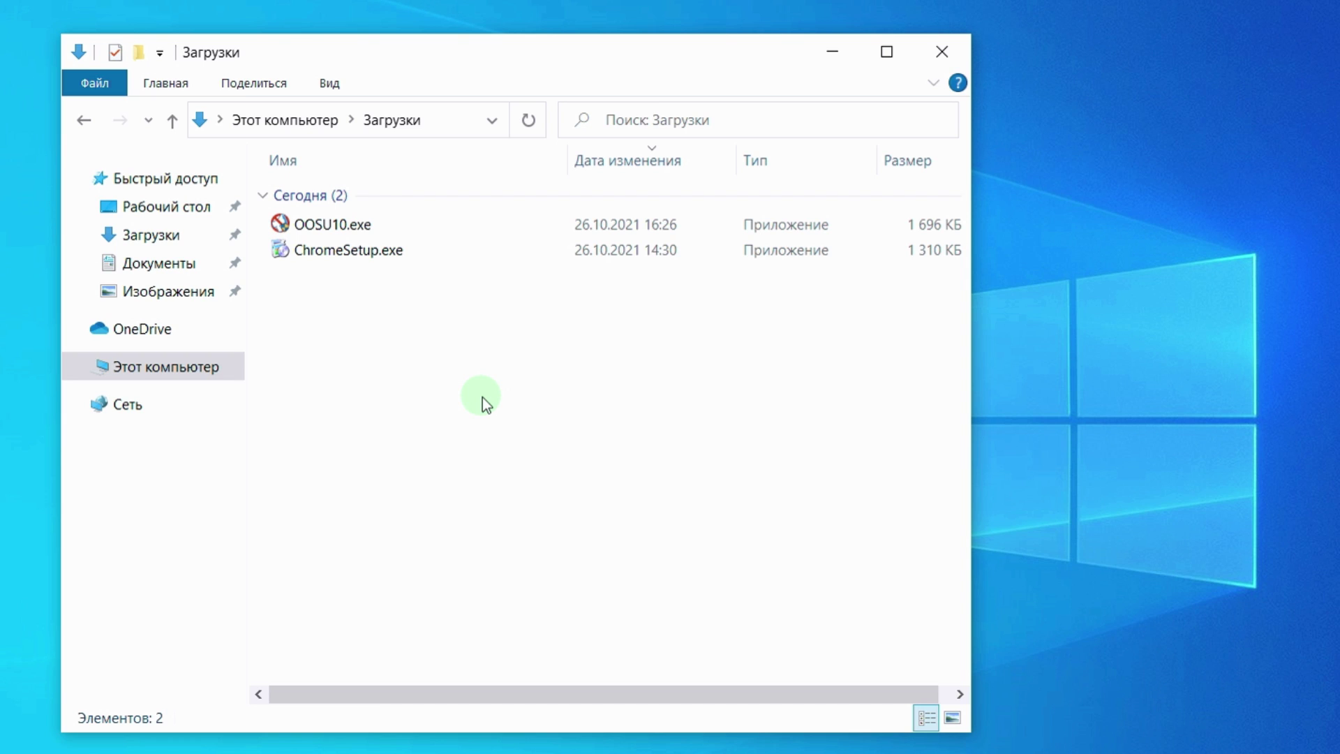
{"action": "double_click", "coordinate": [348, 226]}
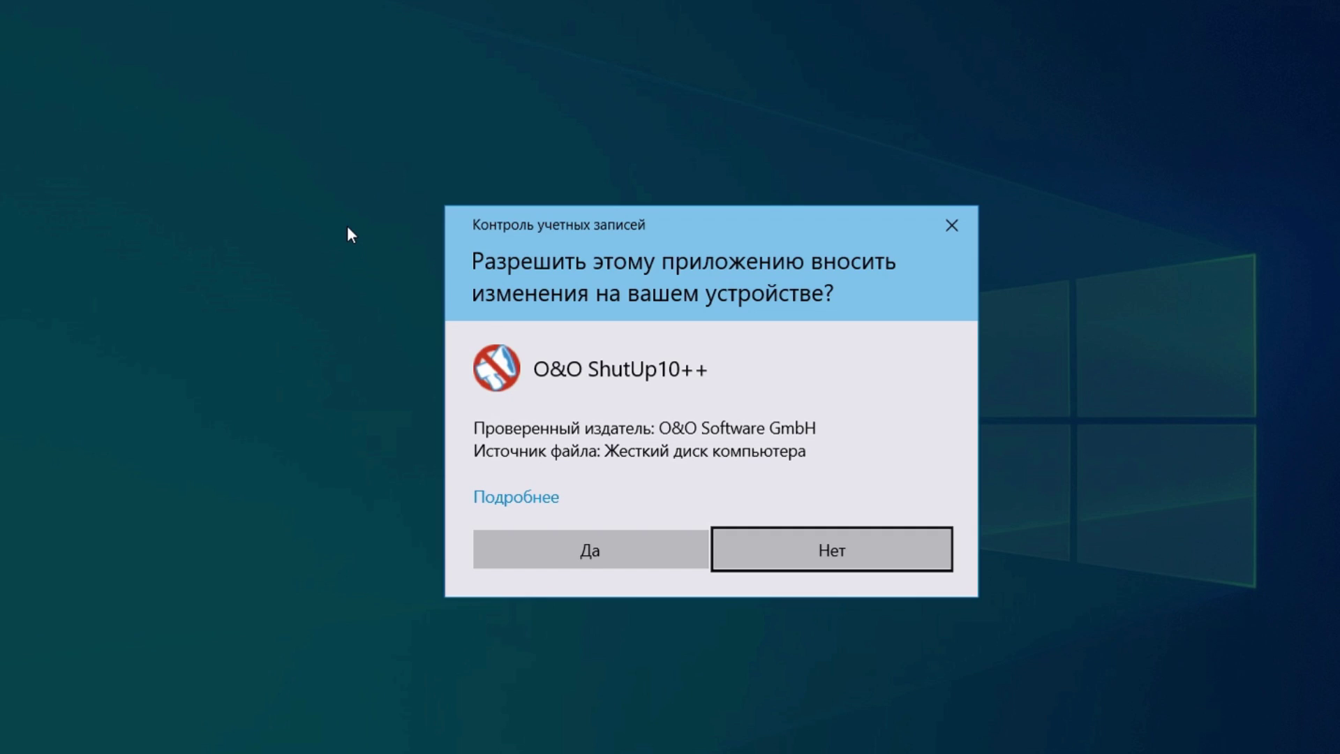
{"action": "left_click", "coordinate": [562, 547]}
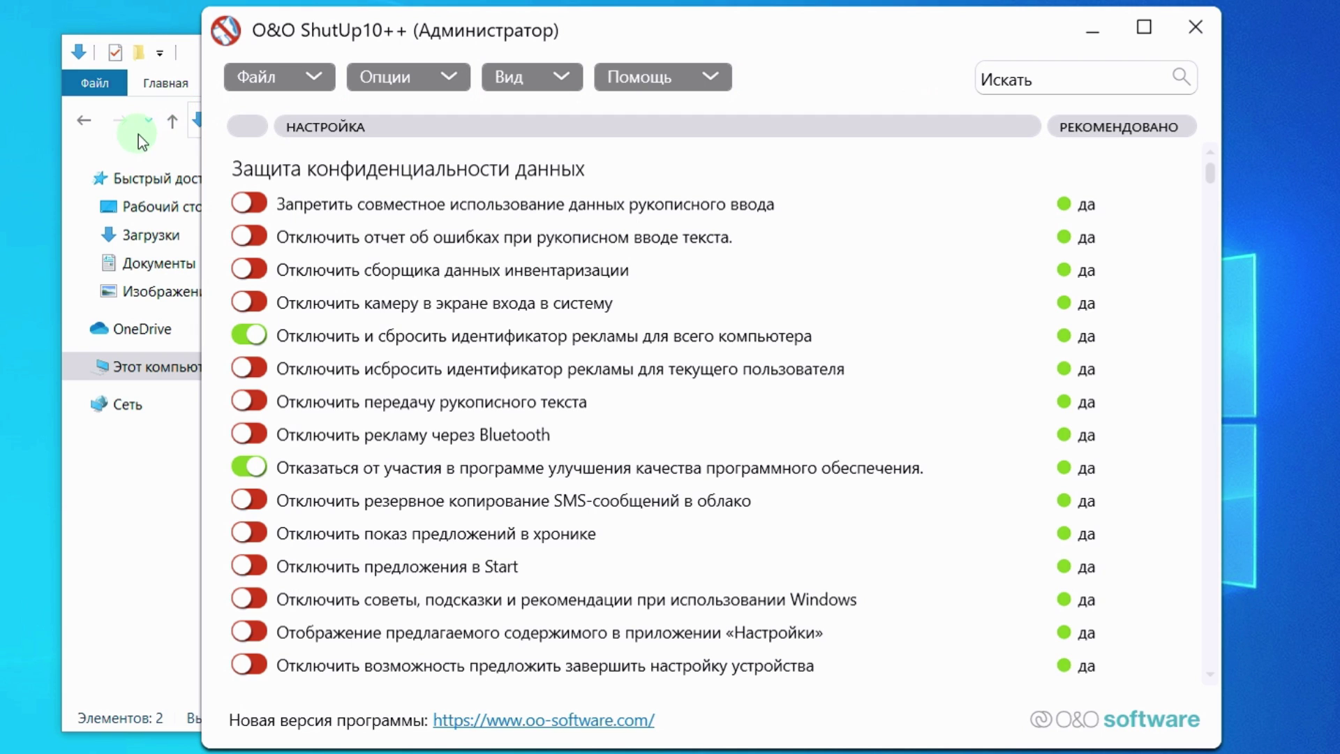
{"action": "left_click", "coordinate": [138, 134]}
{"action": "left_click", "coordinate": [931, 63]}
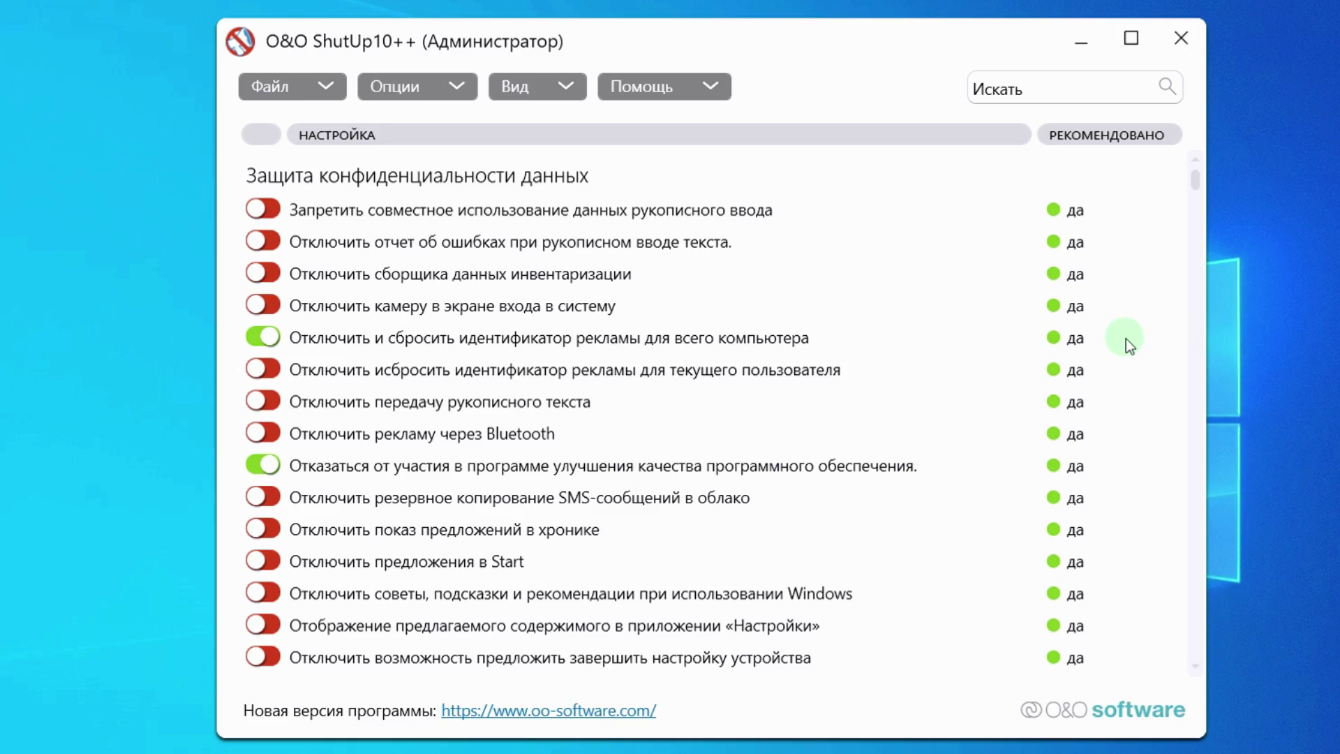
- Look through the list of privacy settings and their recommendation levels, and return to the start of the list
{"action": "scroll", "coordinate": [1125, 338], "scroll_direction": "down", "scroll_amount": 15}
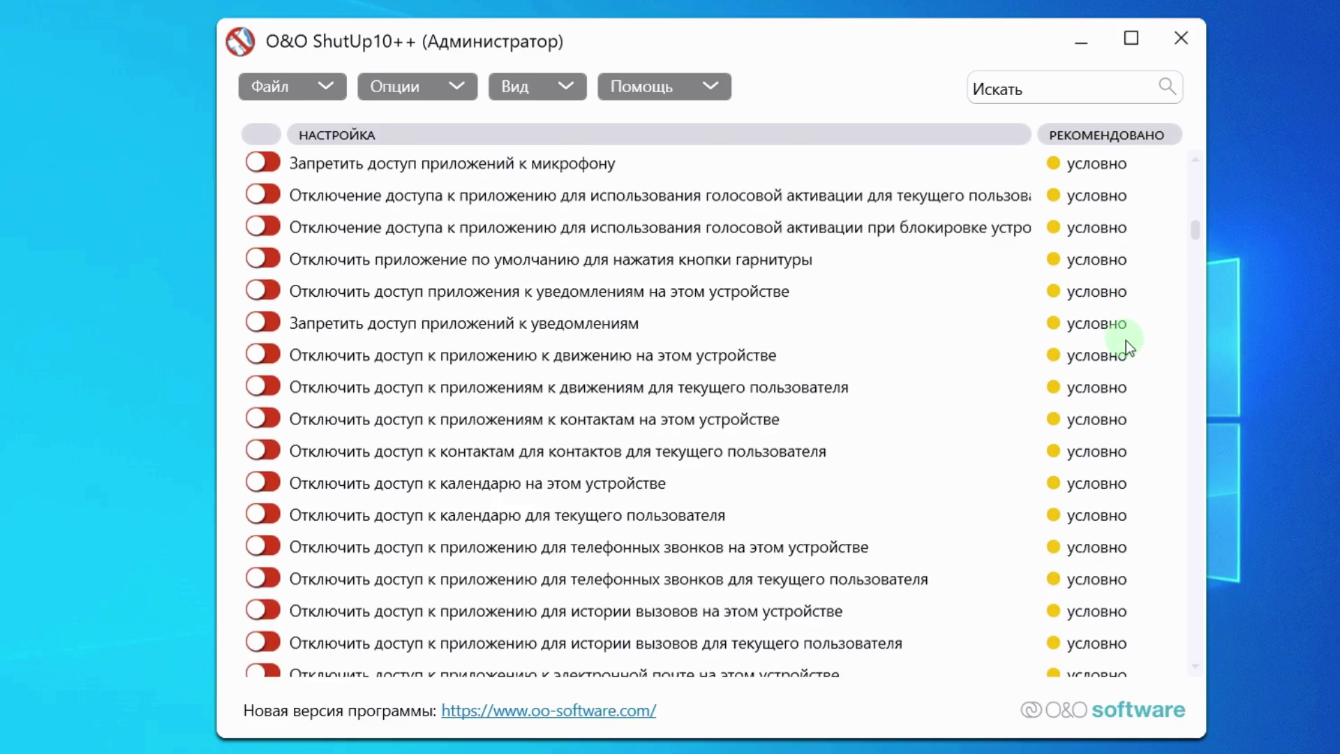
{"action": "scroll", "coordinate": [1186, 293], "scroll_direction": "down", "scroll_amount": 3}
{"action": "left_click_drag", "start_coordinate": [1192, 262], "coordinate": [1192, 159]}
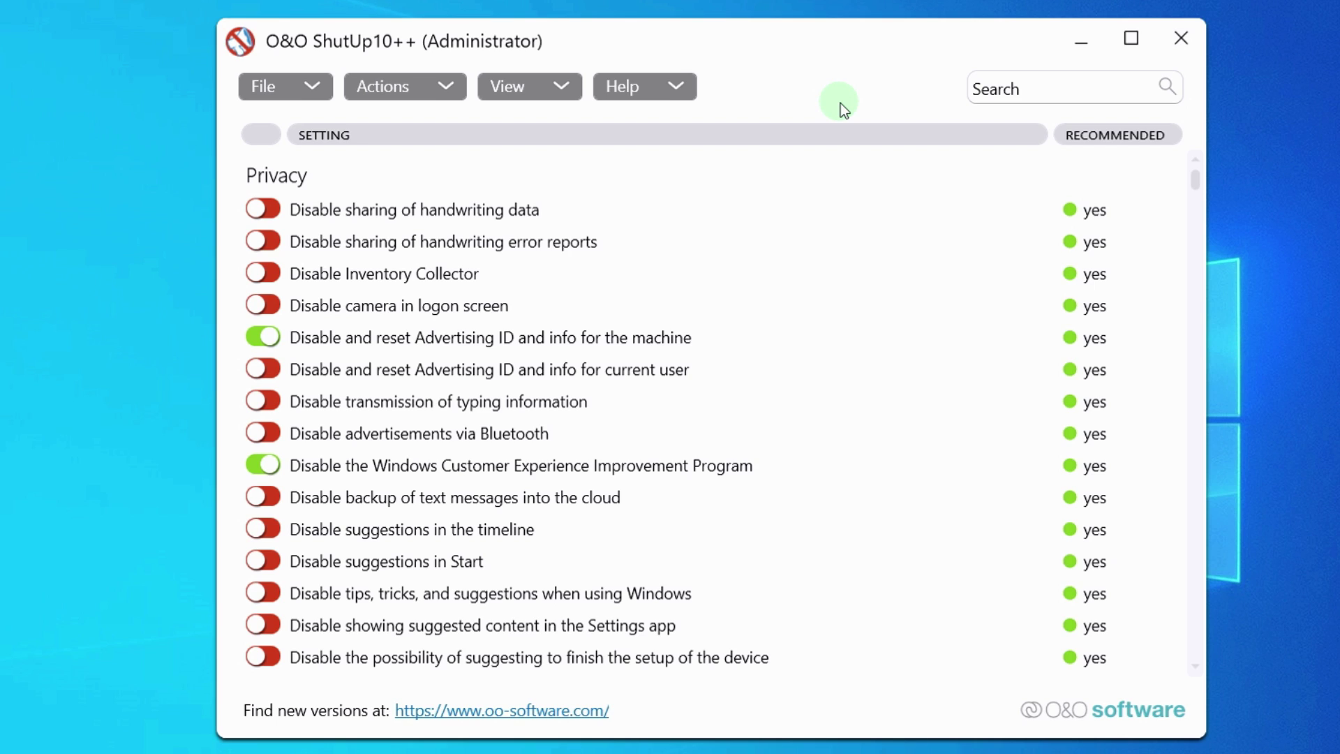
- Change the interface language to Русский and confirm the app restart
{"action": "left_click", "coordinate": [564, 88]}
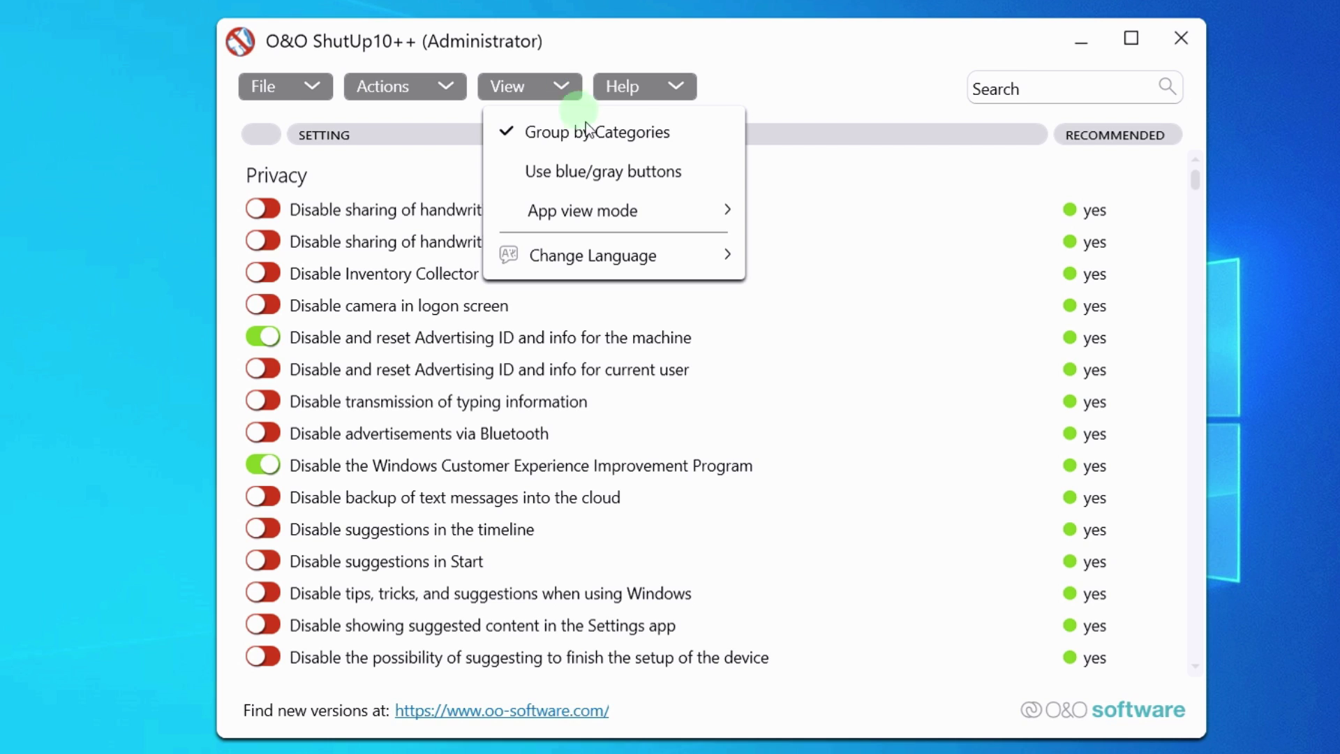
{"action": "left_click", "coordinate": [634, 256]}
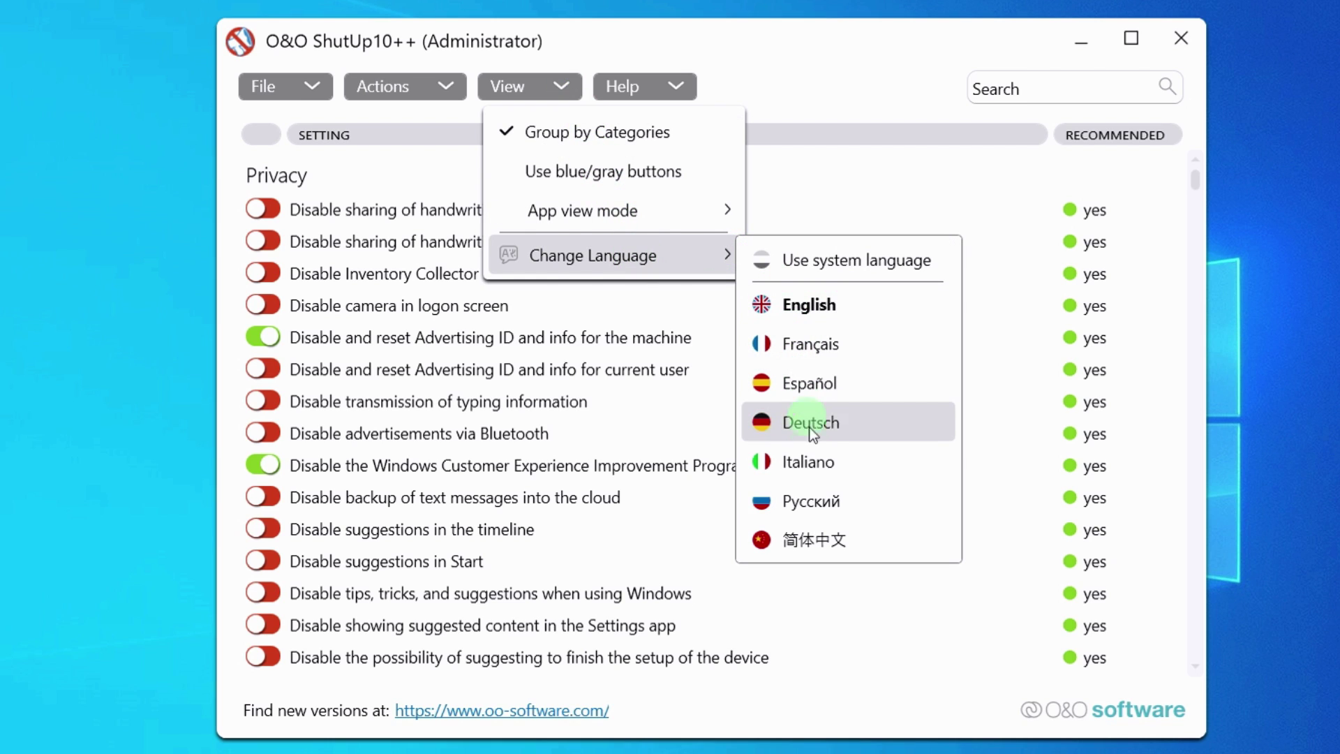
{"action": "left_click", "coordinate": [818, 501]}
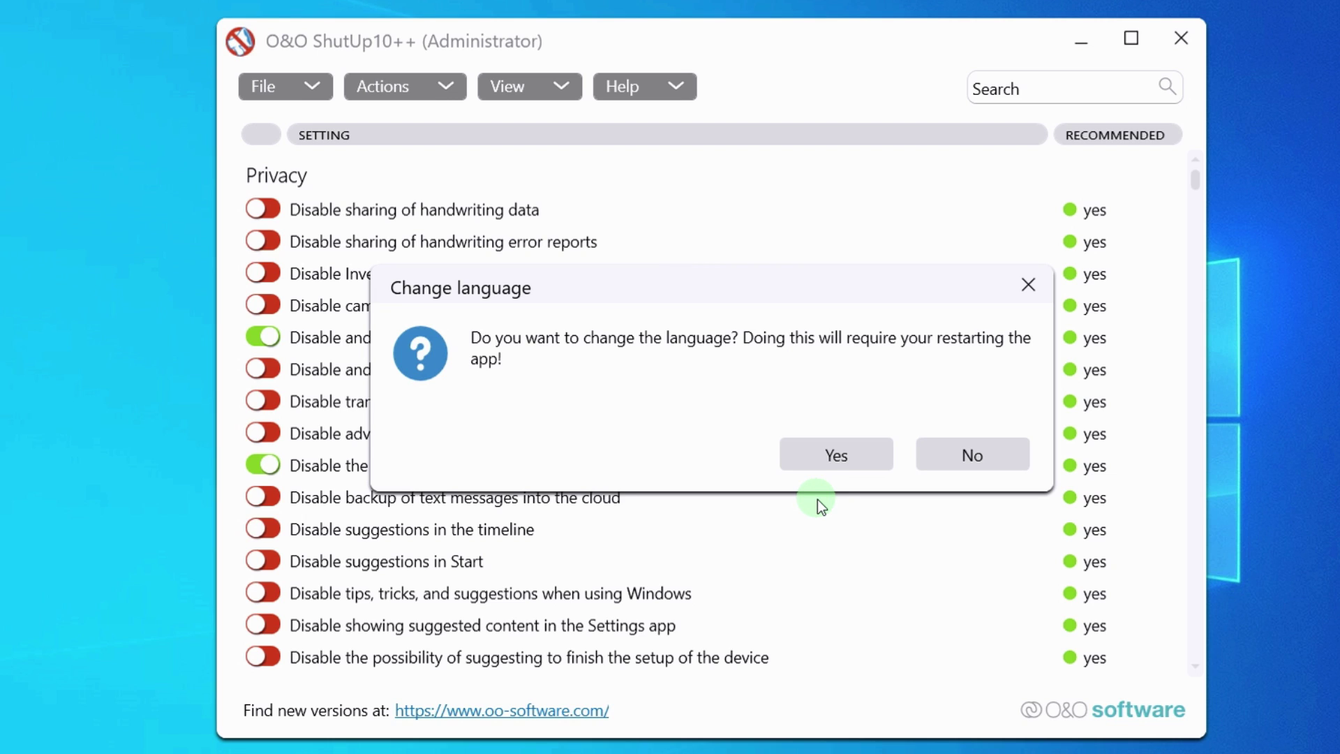
{"action": "left_click", "coordinate": [835, 452]}
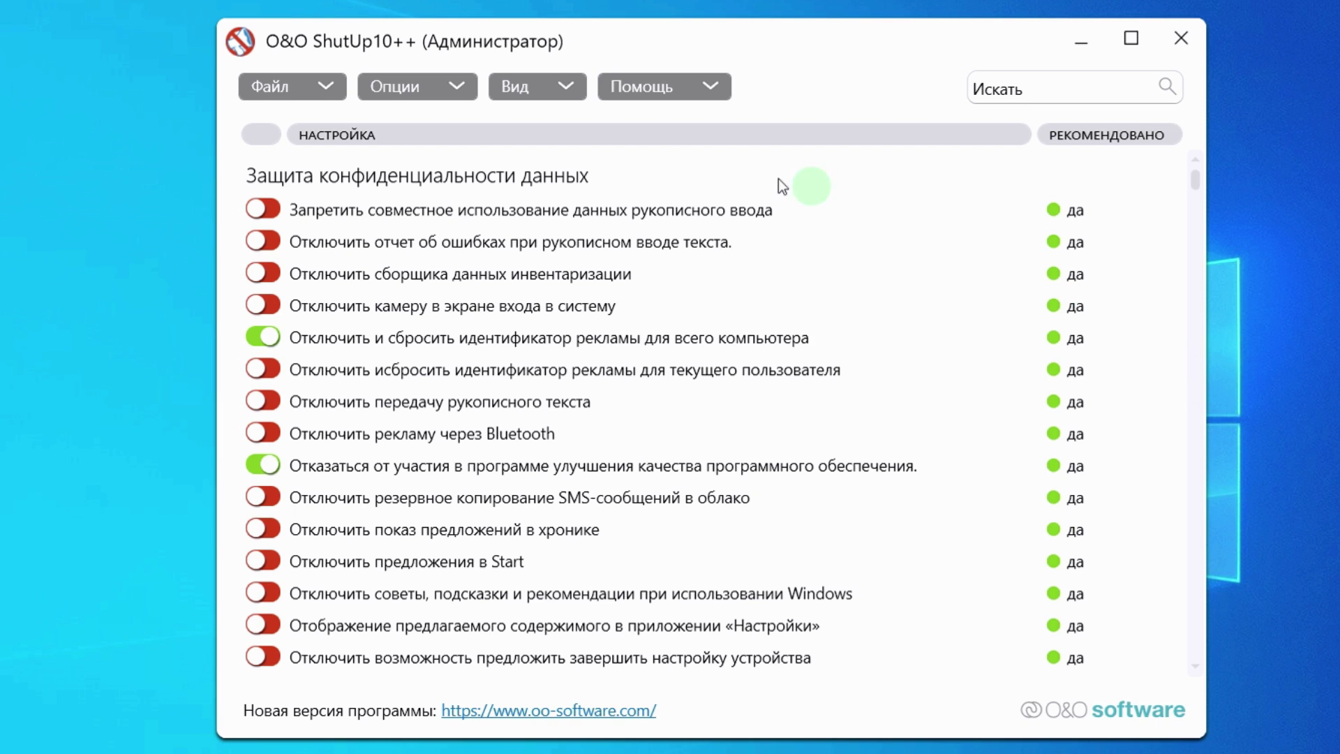
- Switch the setting toggles to blue/gray colours and restore their red/green colours
{"action": "left_click", "coordinate": [565, 94]}
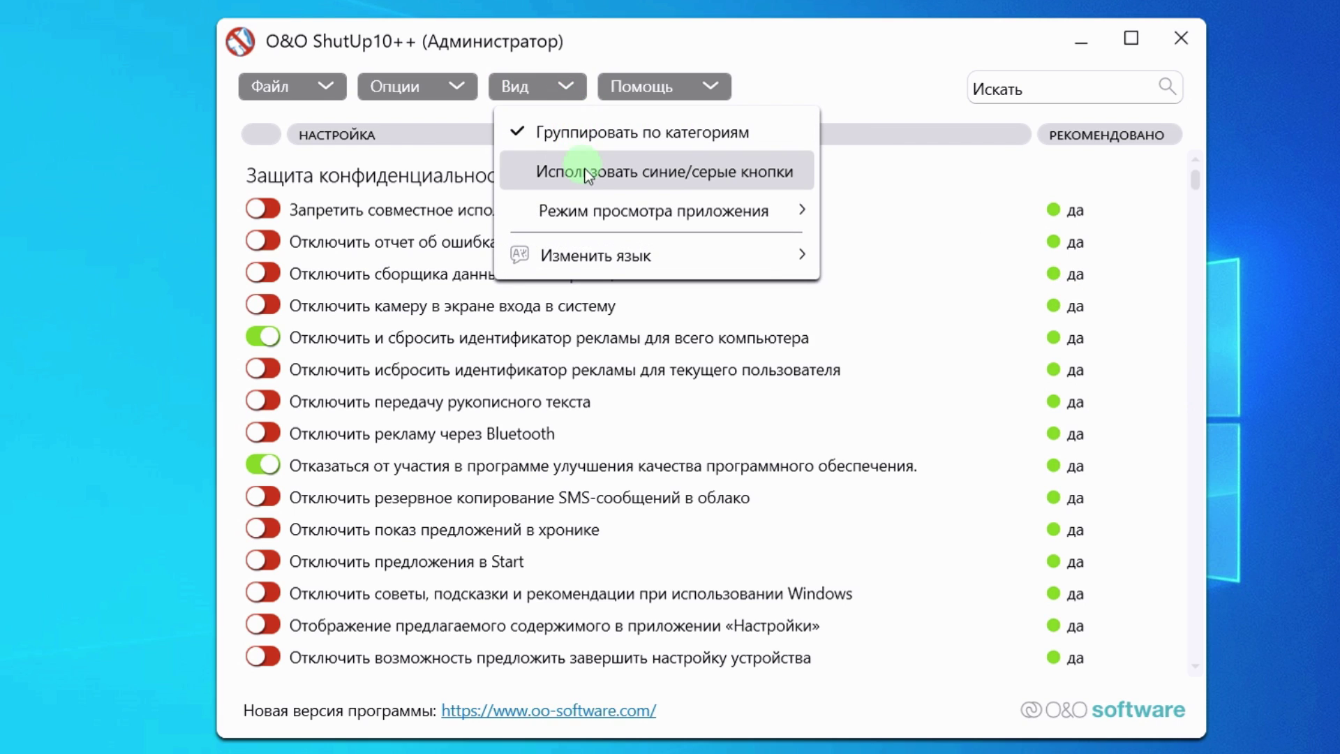
{"action": "left_click", "coordinate": [586, 178]}
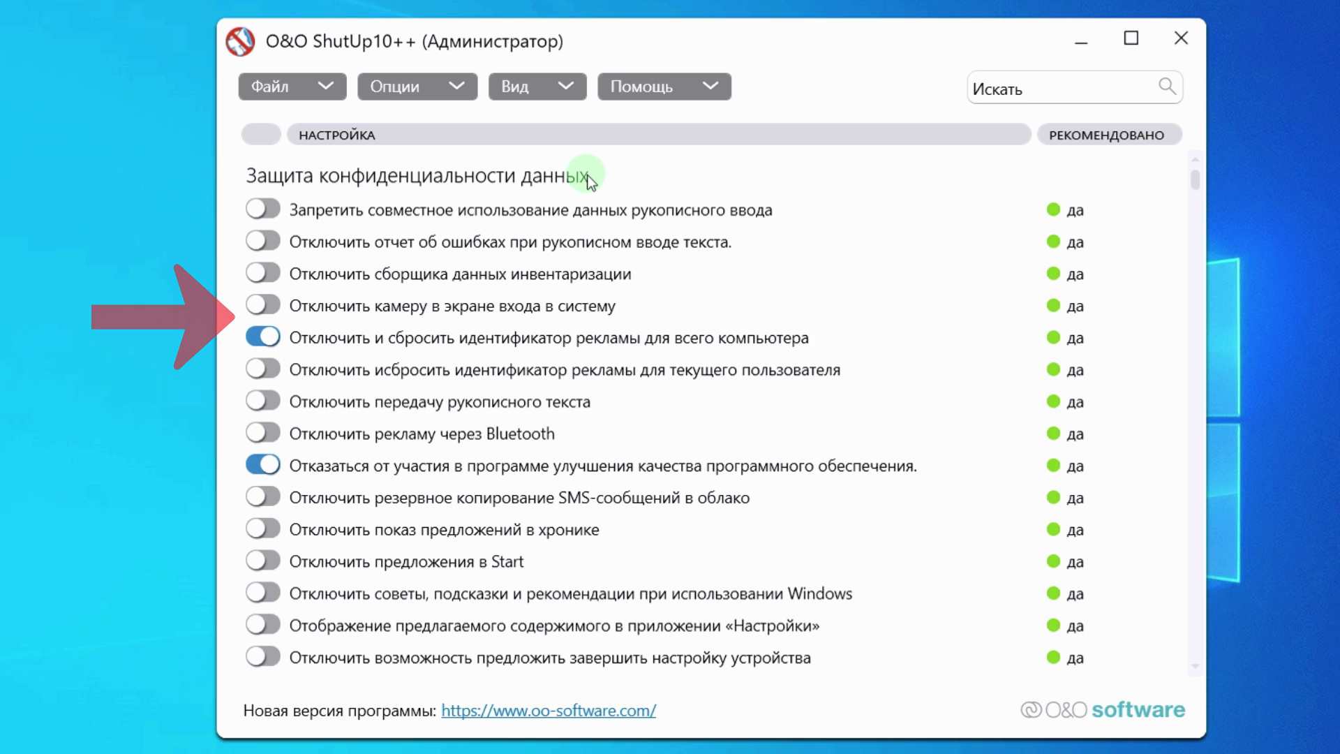
{"action": "left_click", "coordinate": [539, 94]}
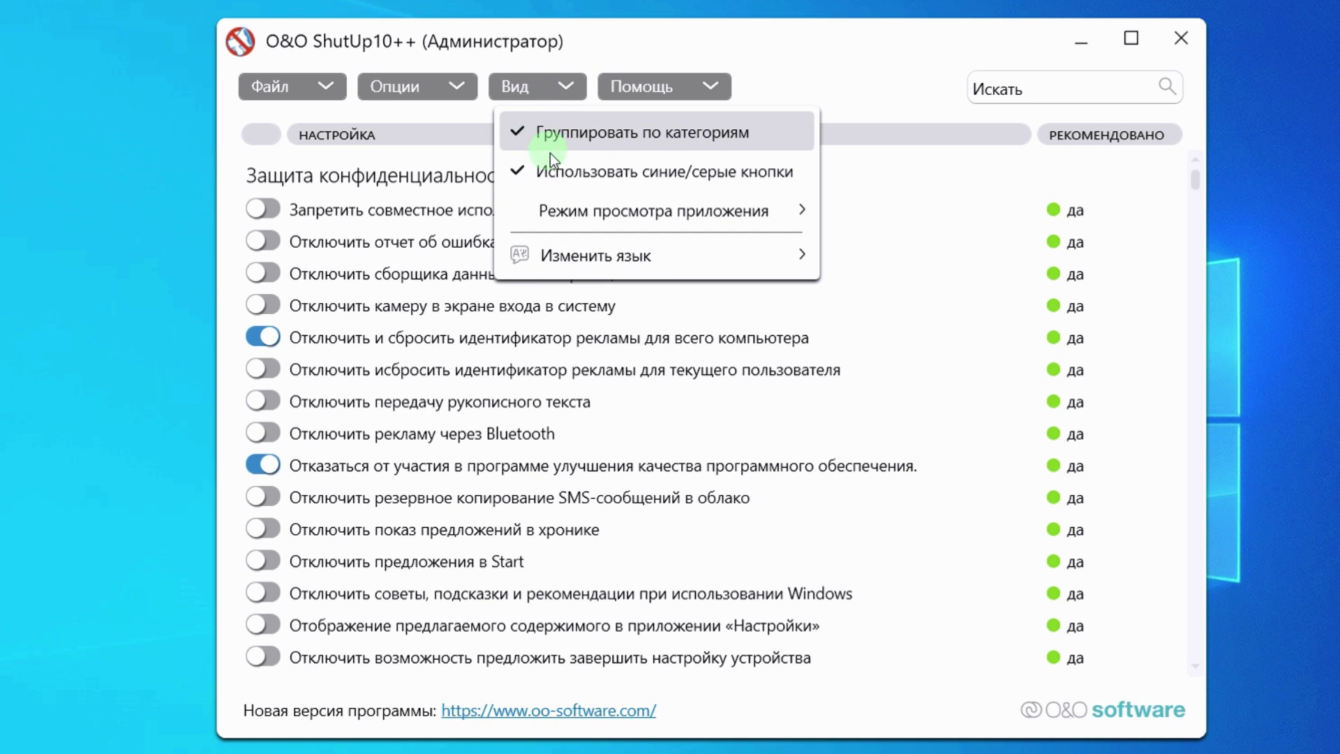
{"action": "left_click", "coordinate": [550, 168]}
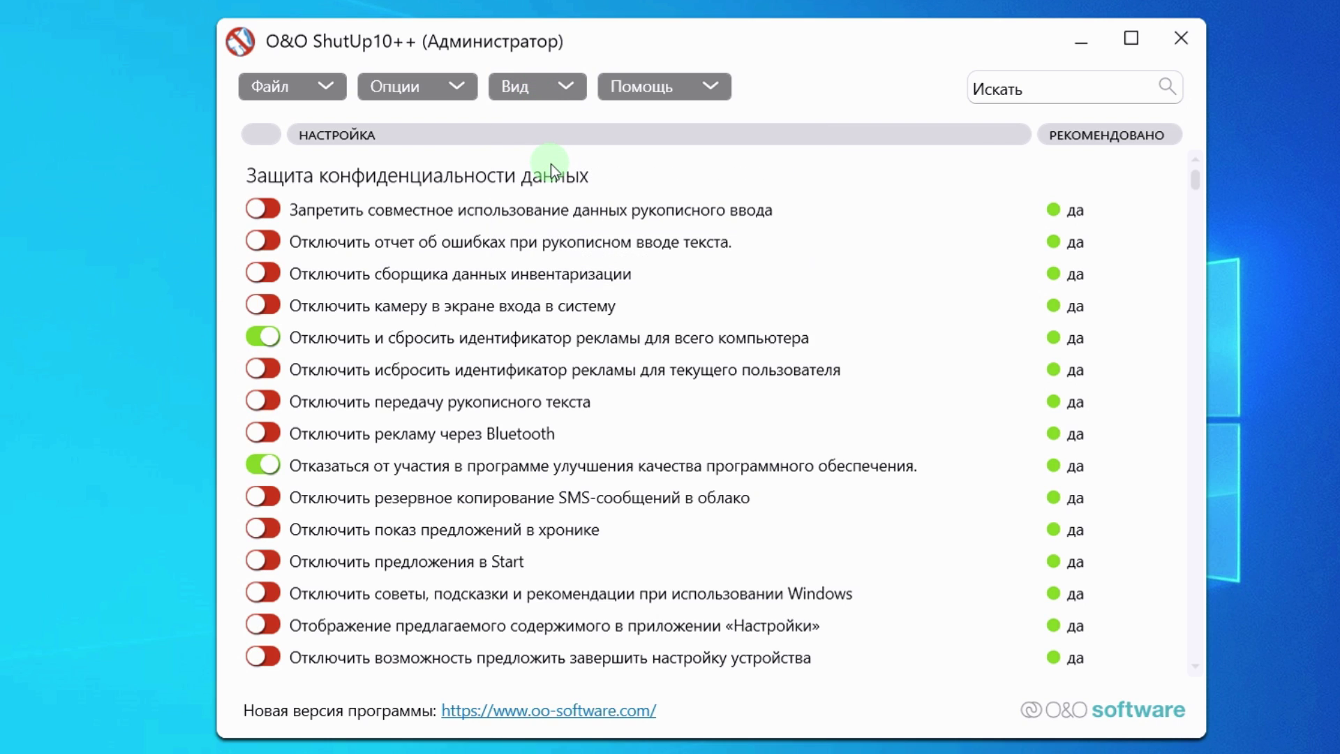
- Set the app view mode (Режим просмотра приложения) to Темный
{"action": "left_click", "coordinate": [544, 88]}
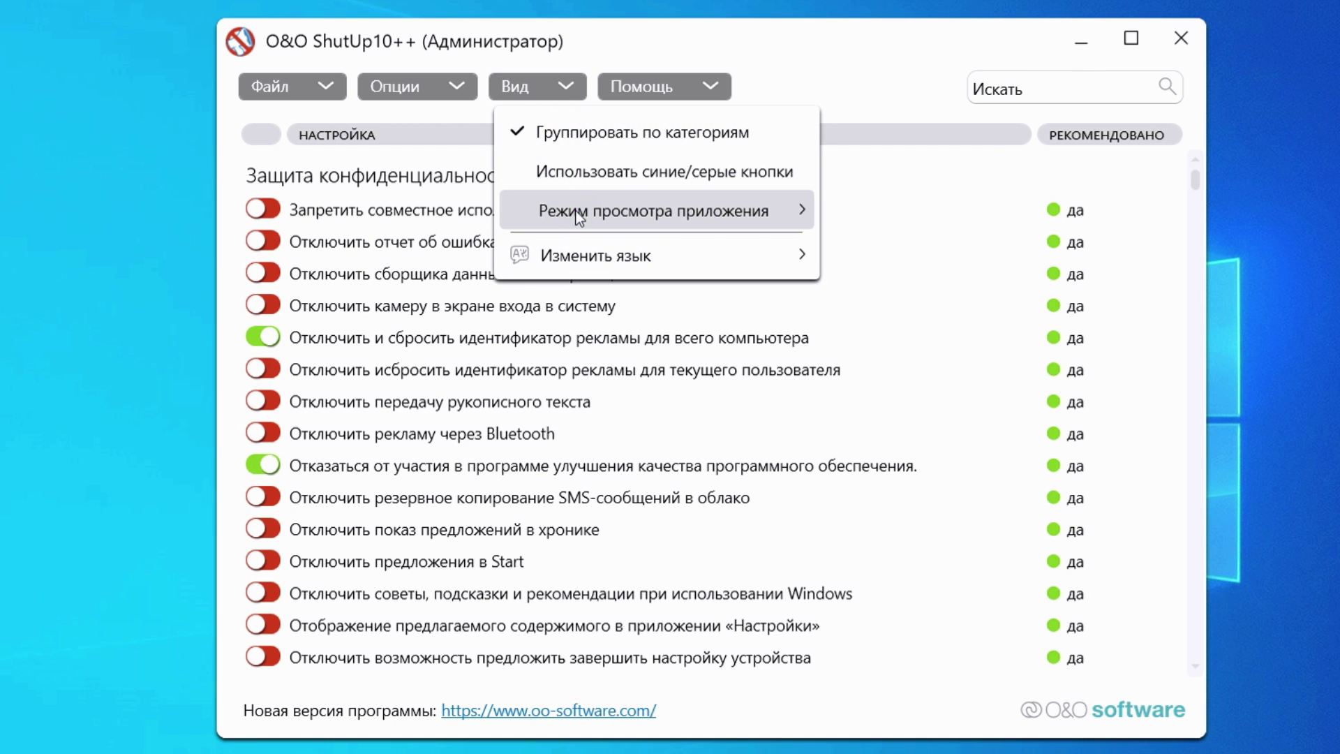
{"action": "mouse_move", "coordinate": [672, 206]}
{"action": "left_click", "coordinate": [847, 291]}
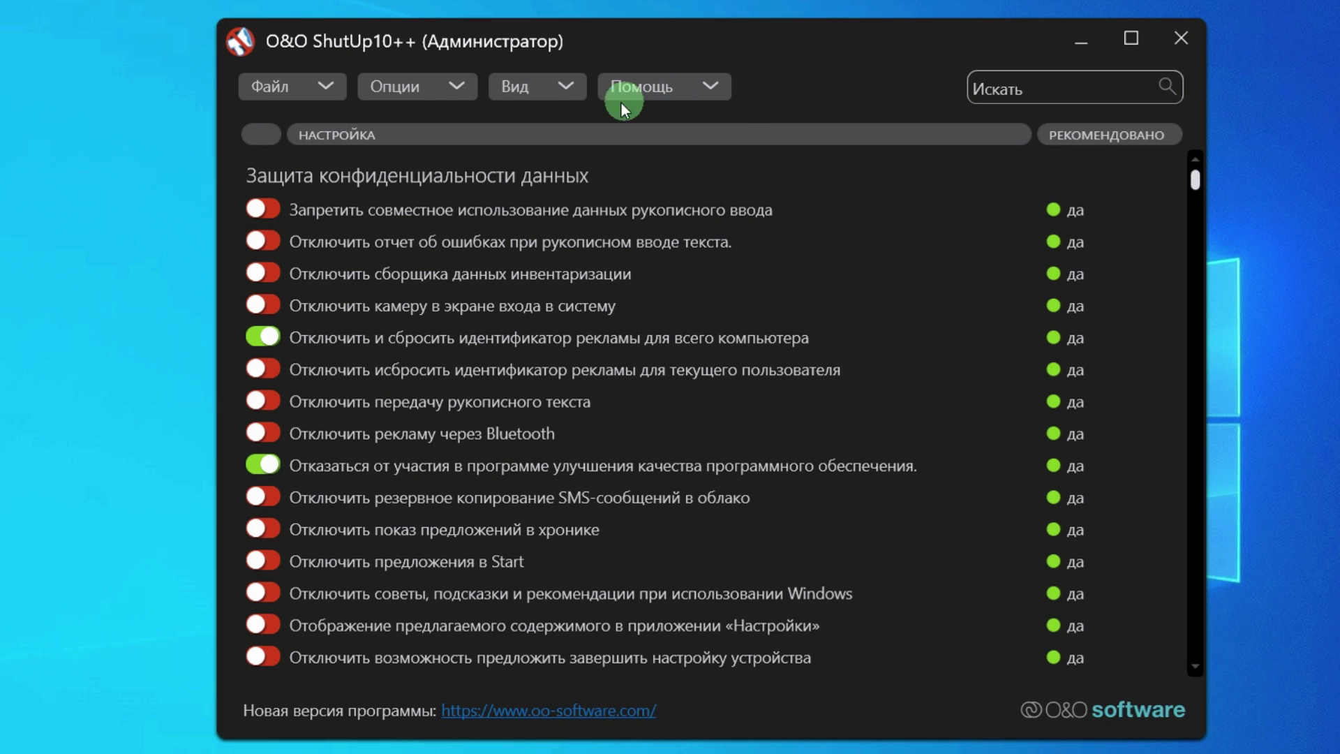
- Set the app view mode to follow the system settings (Использование системных настроек)
{"action": "left_click", "coordinate": [566, 95]}
{"action": "mouse_move", "coordinate": [643, 208]}
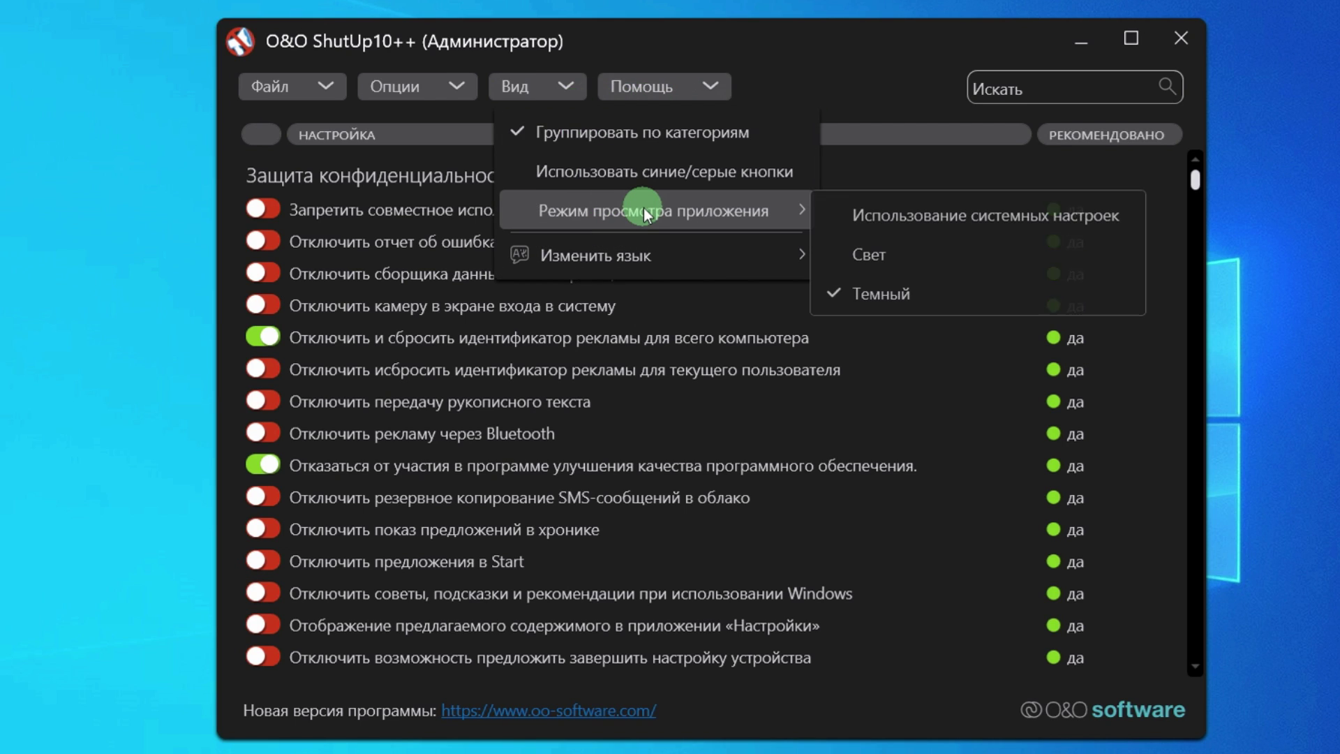
{"action": "left_click", "coordinate": [924, 220]}
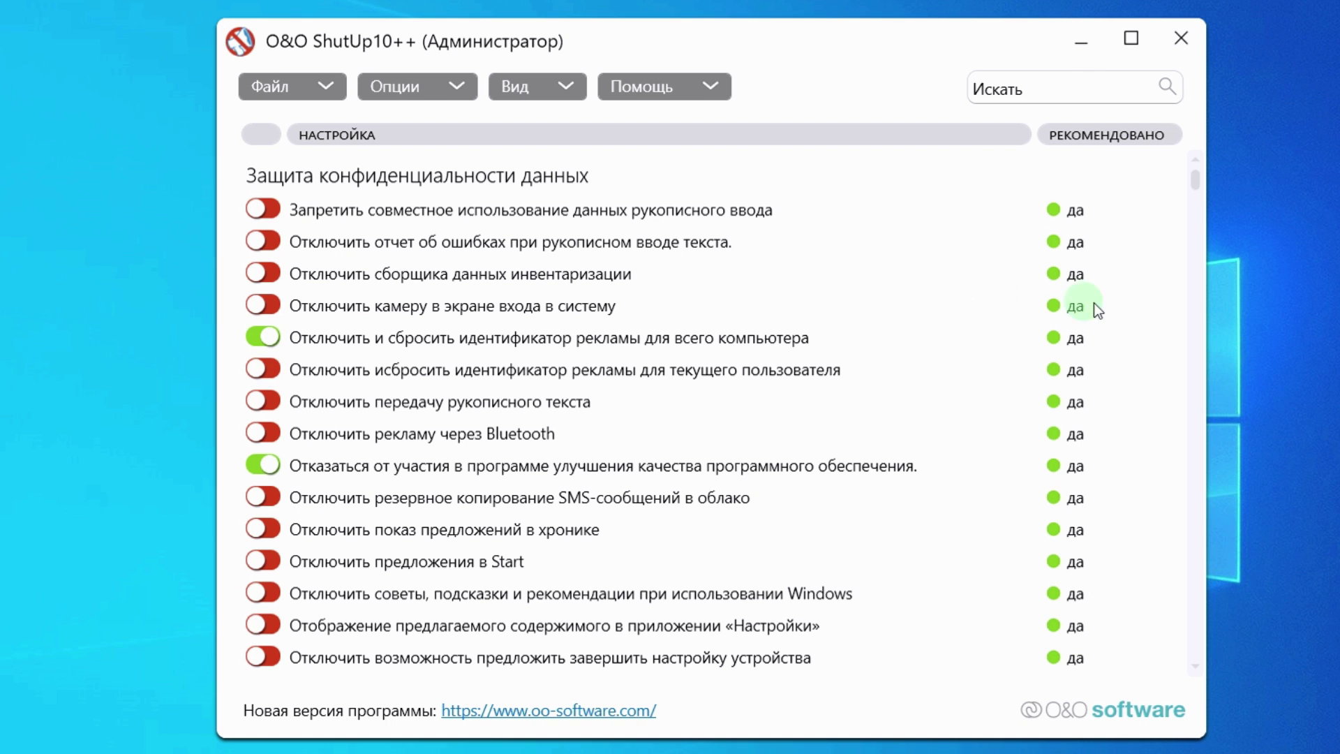
- Try to create a system restore point with the recommended option and dismiss the resulting message
{"action": "scroll", "coordinate": [1115, 305], "scroll_direction": "down", "scroll_amount": 5}
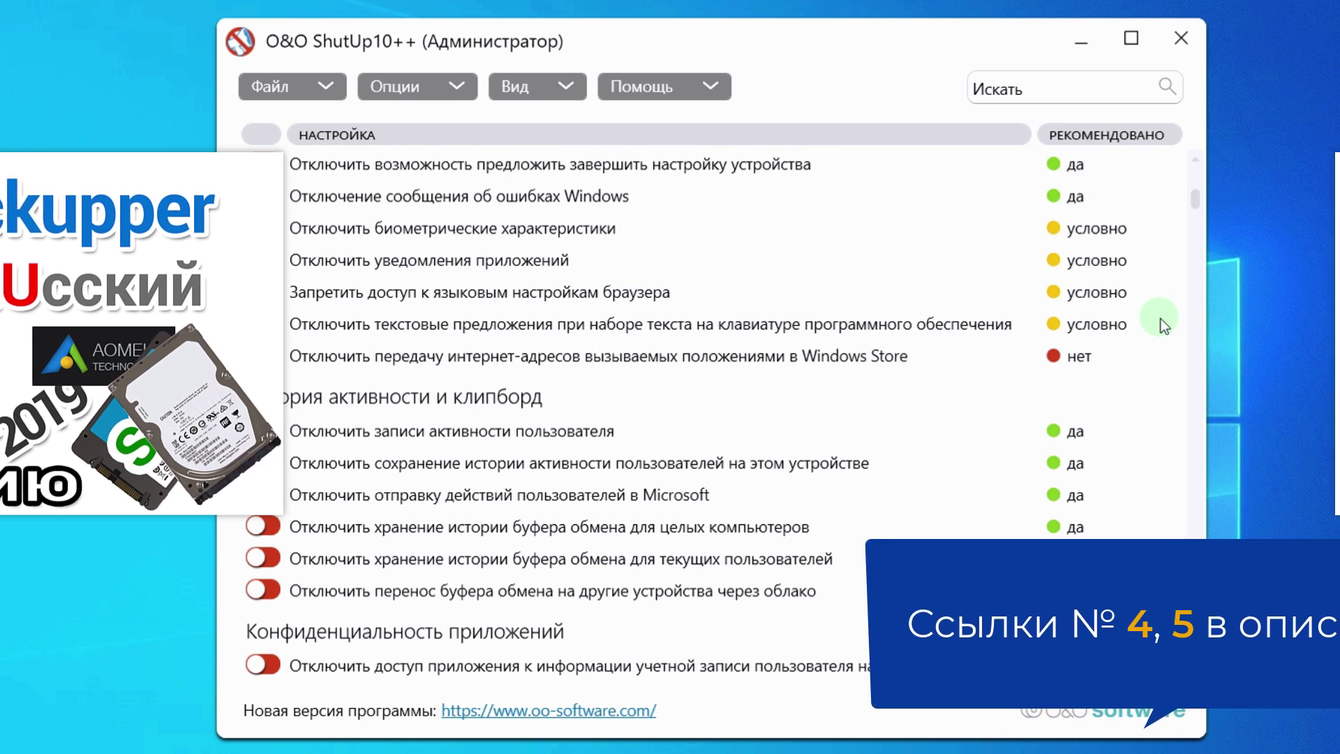
{"action": "scroll", "coordinate": [1163, 325], "scroll_direction": "up", "scroll_amount": 5}
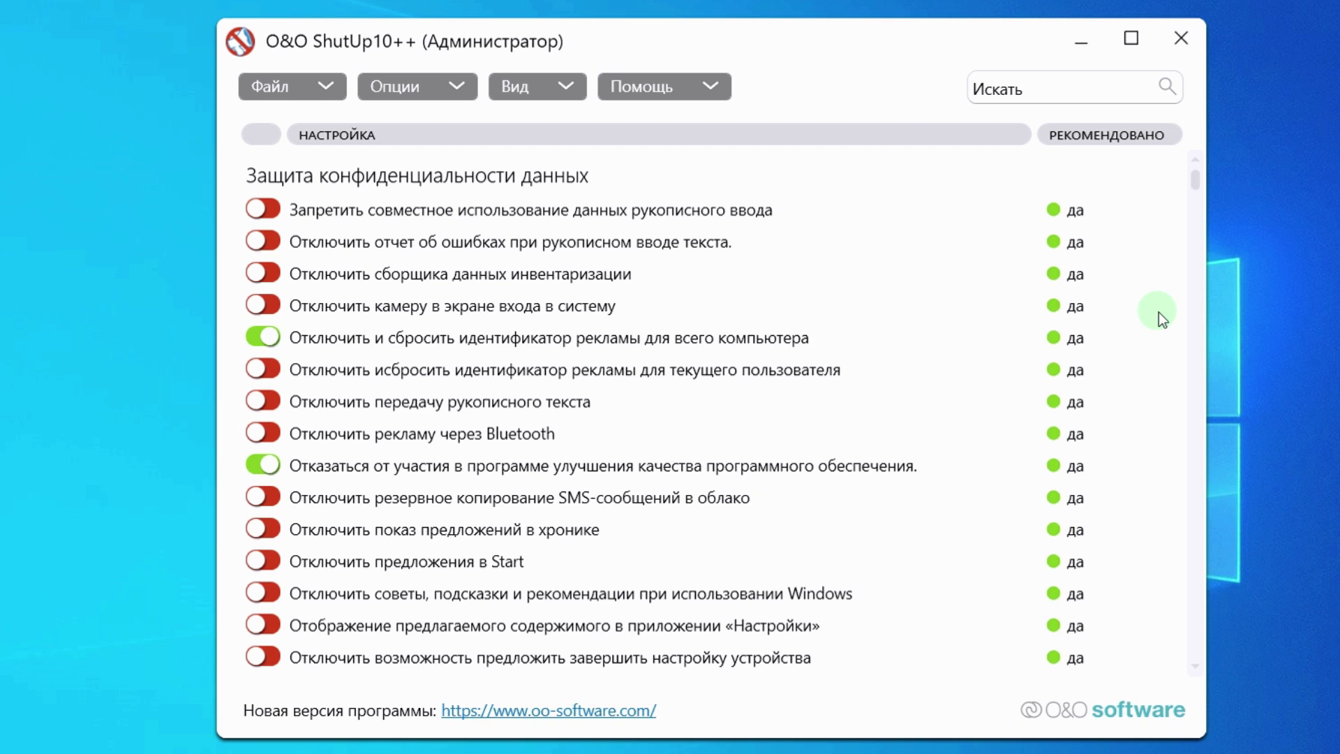
{"action": "left_click", "coordinate": [452, 99]}
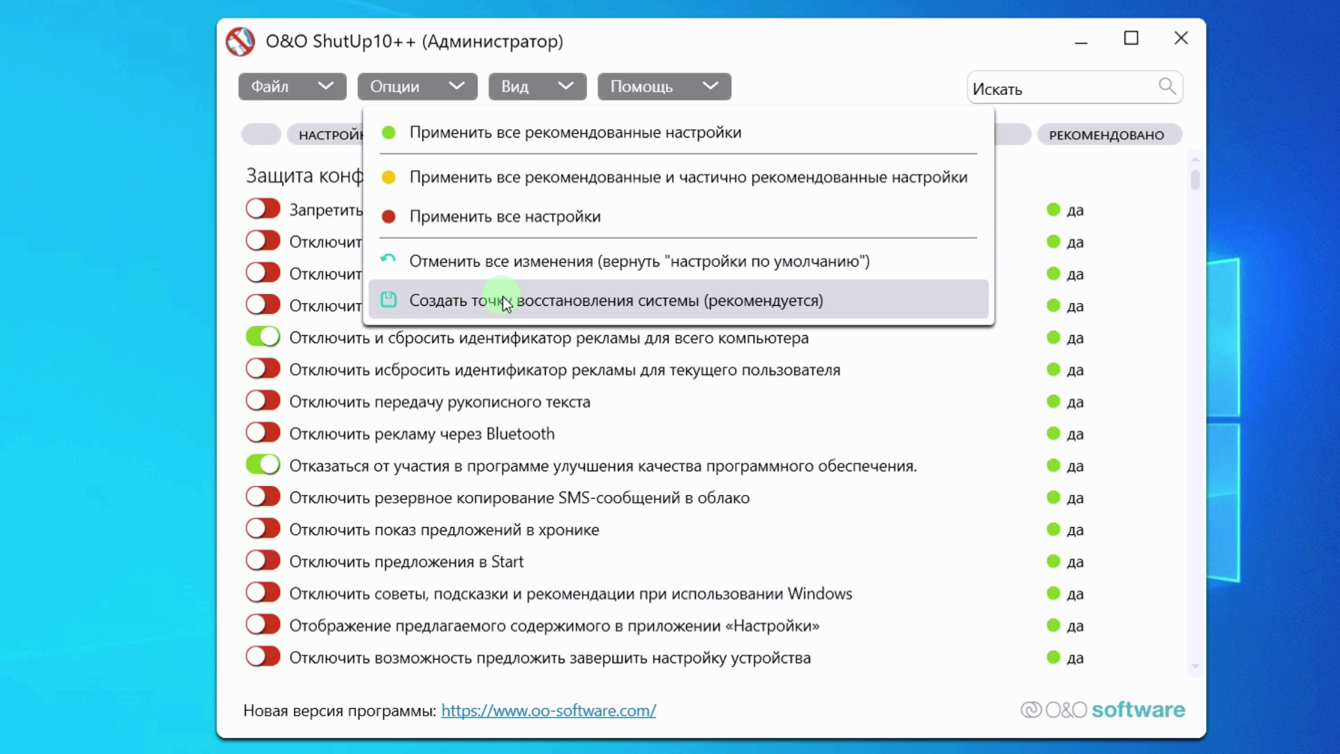
{"action": "left_click", "coordinate": [527, 304]}
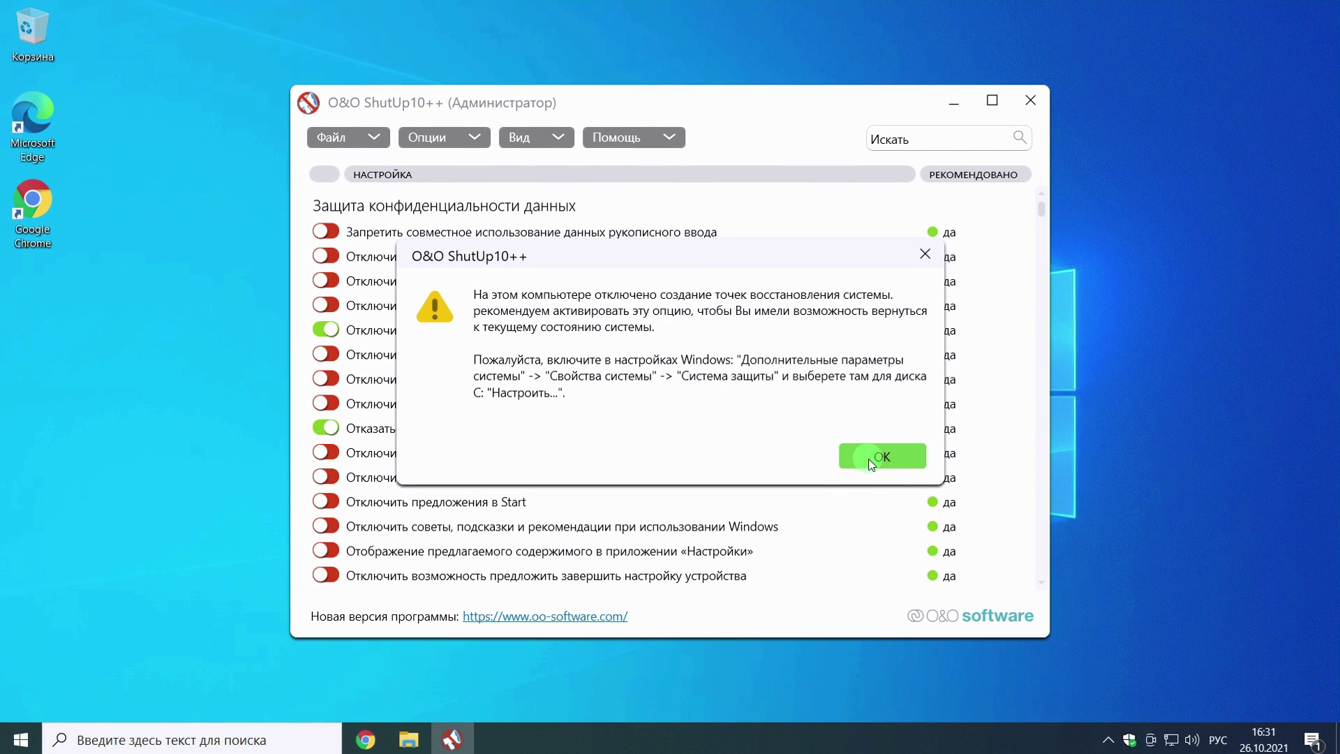
{"action": "left_click", "coordinate": [872, 461]}
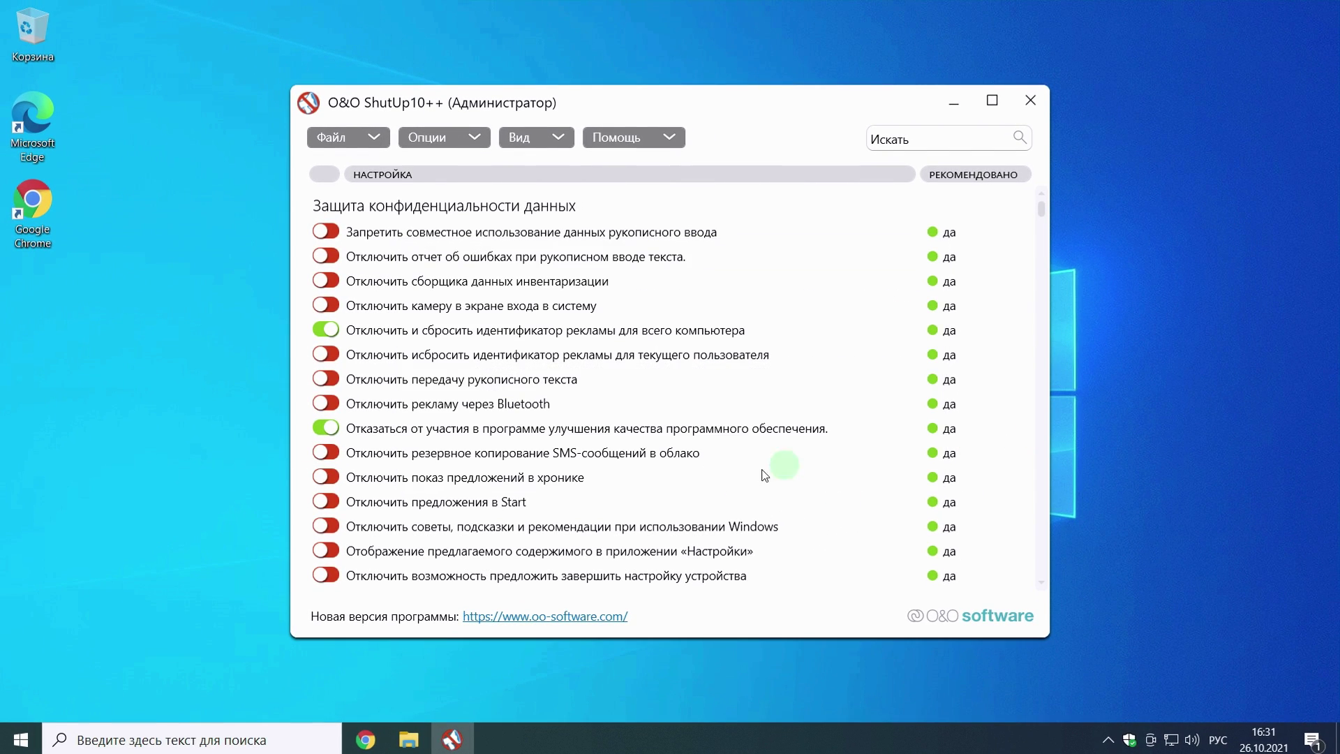
- Open the Windows system protection settings (Защита системы) from the computer's system information page
{"action": "right_click", "coordinate": [33, 746]}
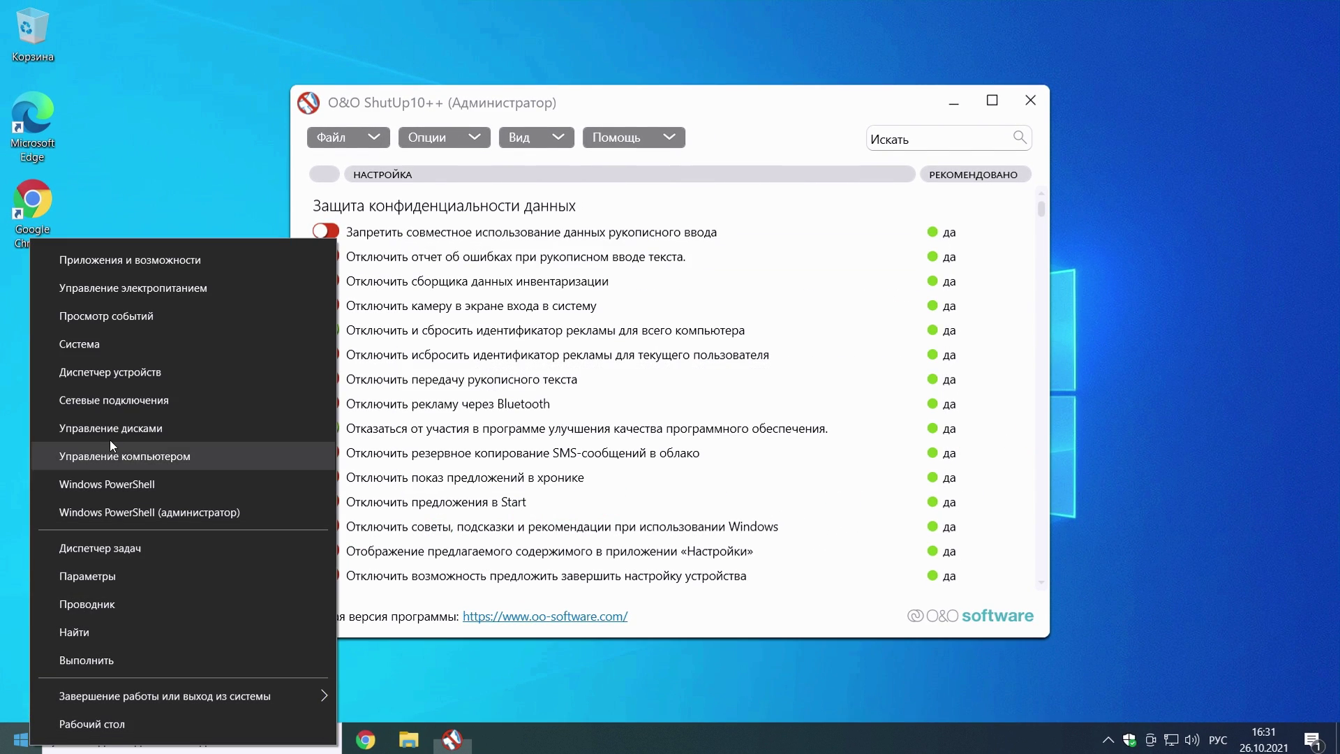
{"action": "left_click", "coordinate": [120, 346]}
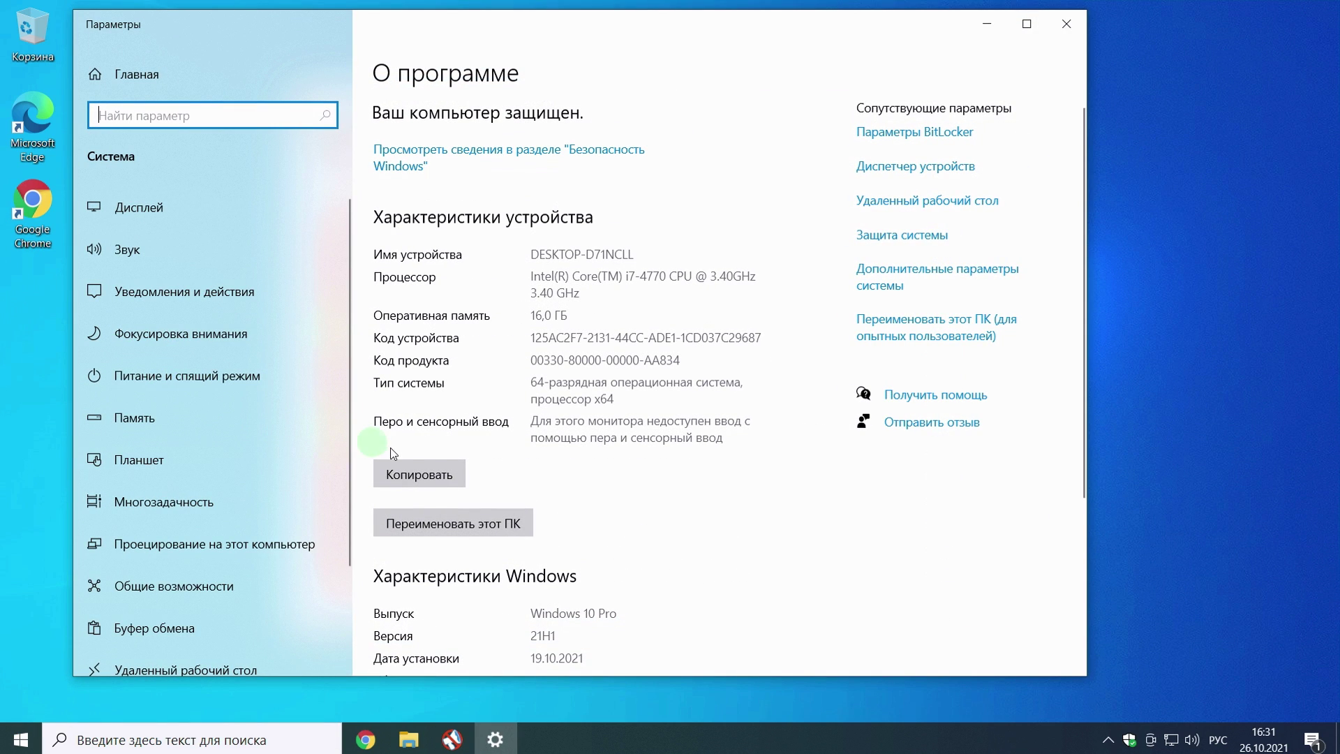
{"action": "left_click", "coordinate": [894, 237]}
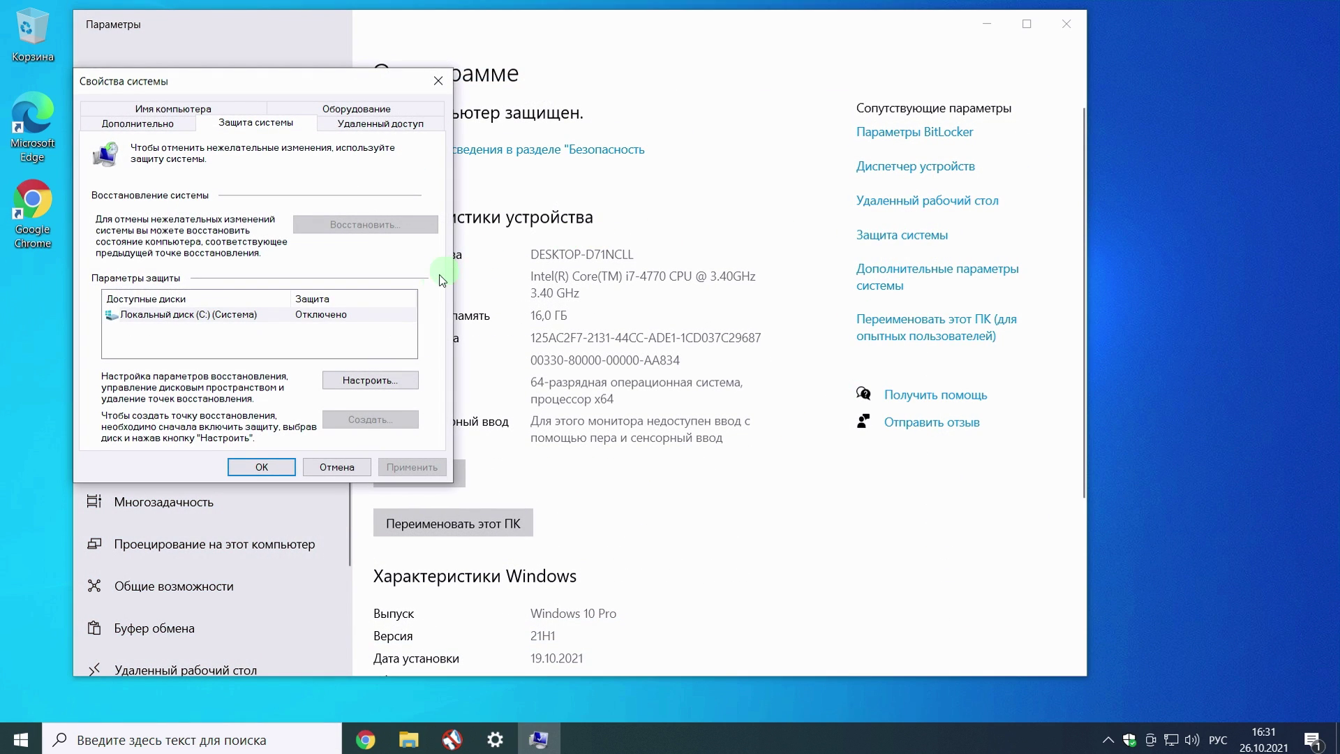
- Turn on system protection for Локальный диск (C:) with maximum disk usage set to 9% (10,00 ГБ)
{"action": "left_click", "coordinate": [330, 316]}
{"action": "left_click", "coordinate": [358, 381]}
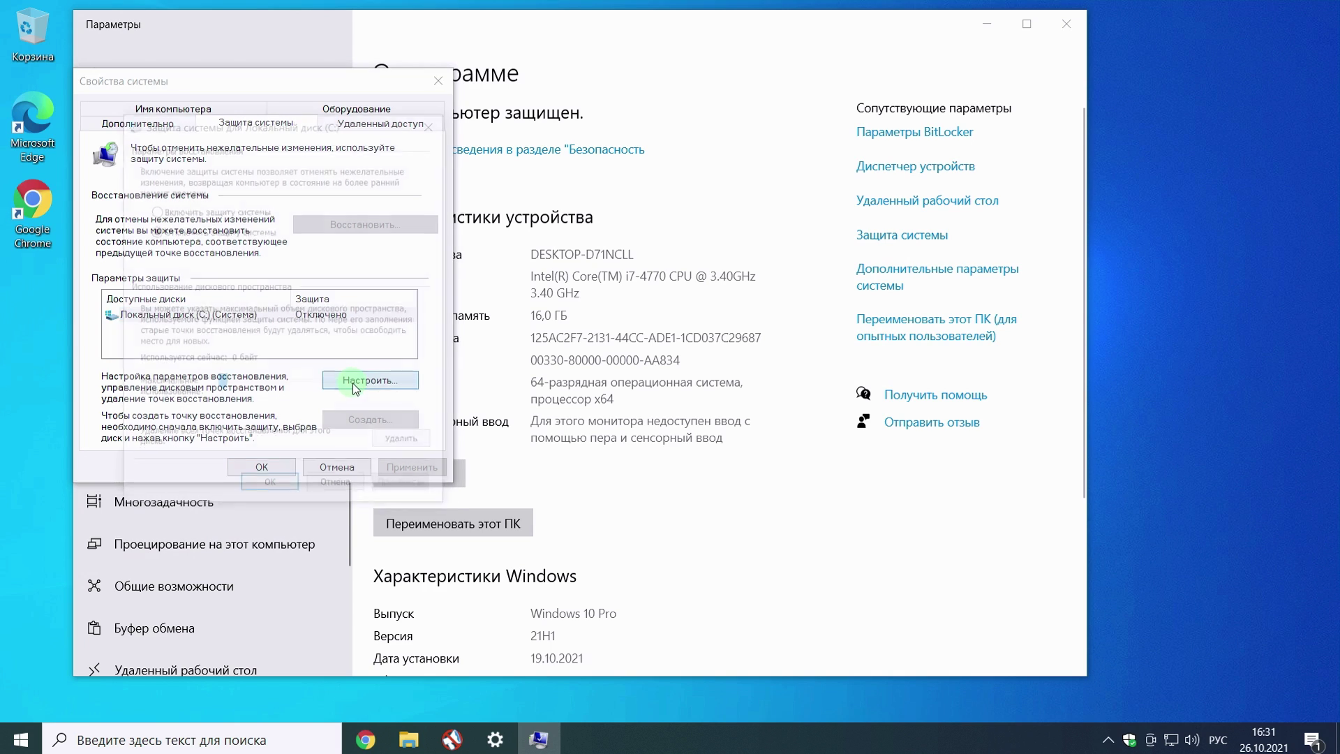
{"action": "left_click", "coordinate": [156, 210]}
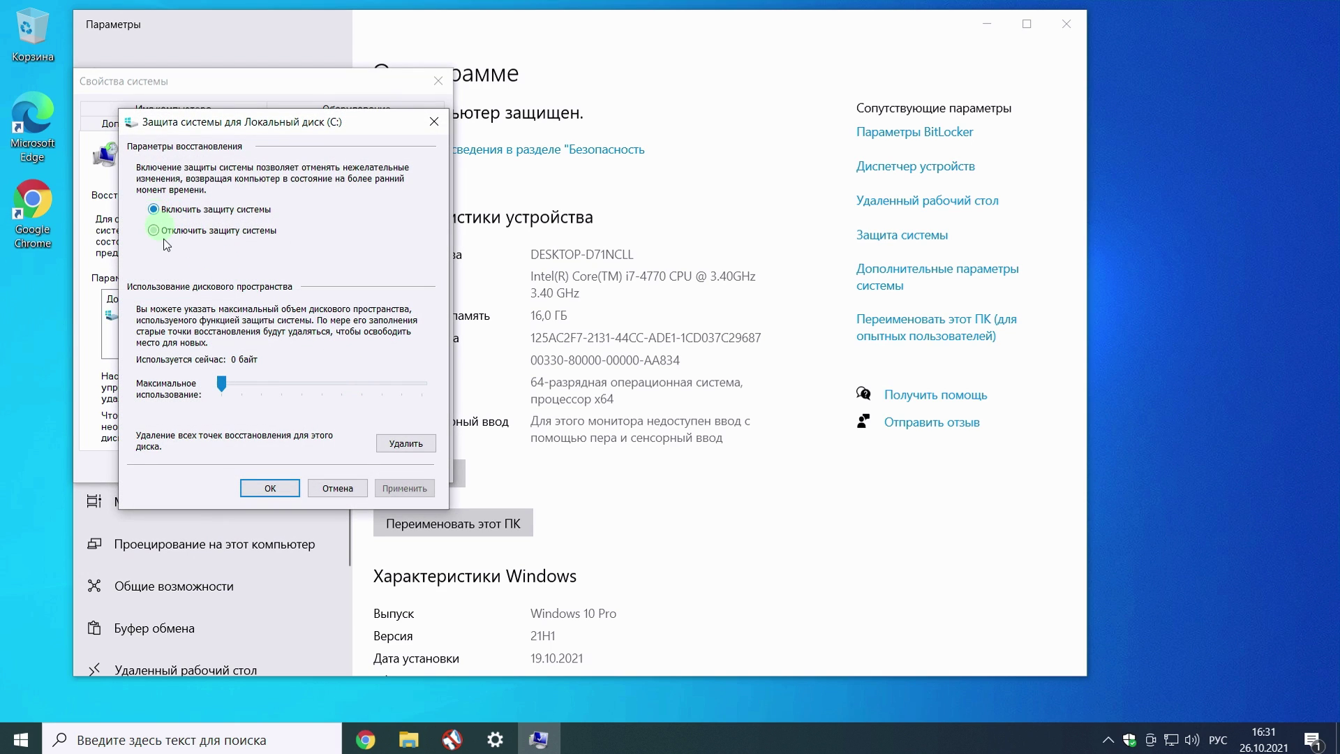
{"action": "left_click_drag", "start_coordinate": [222, 384], "coordinate": [242, 388]}
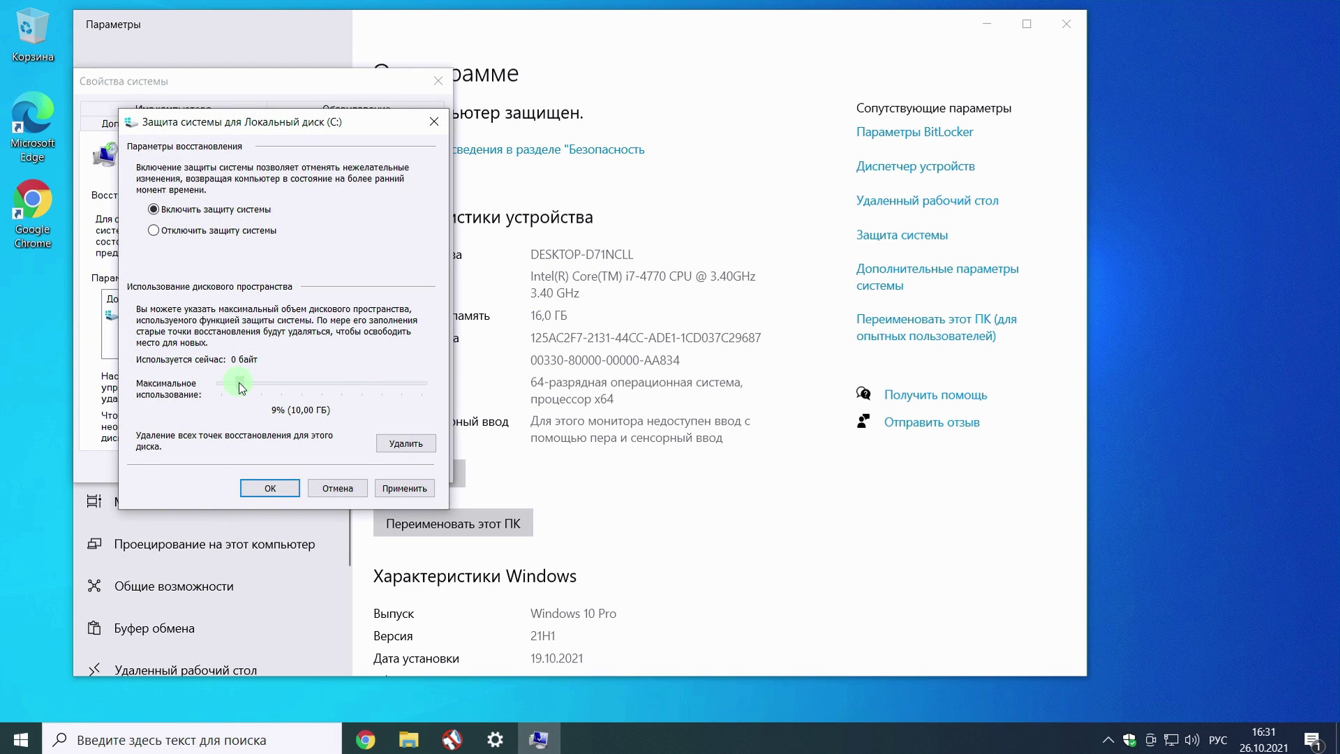
{"action": "left_click", "coordinate": [391, 487]}
{"action": "left_click", "coordinate": [271, 489]}
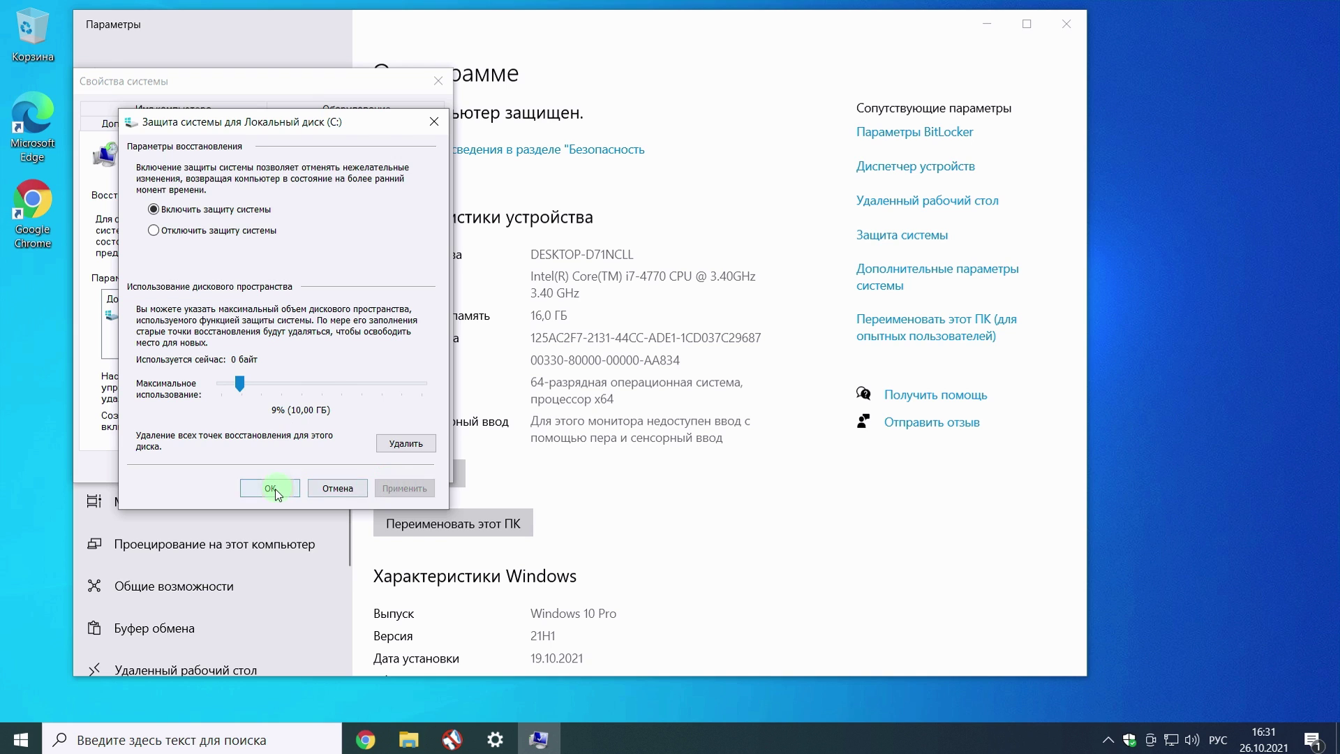
{"action": "left_click", "coordinate": [263, 467]}
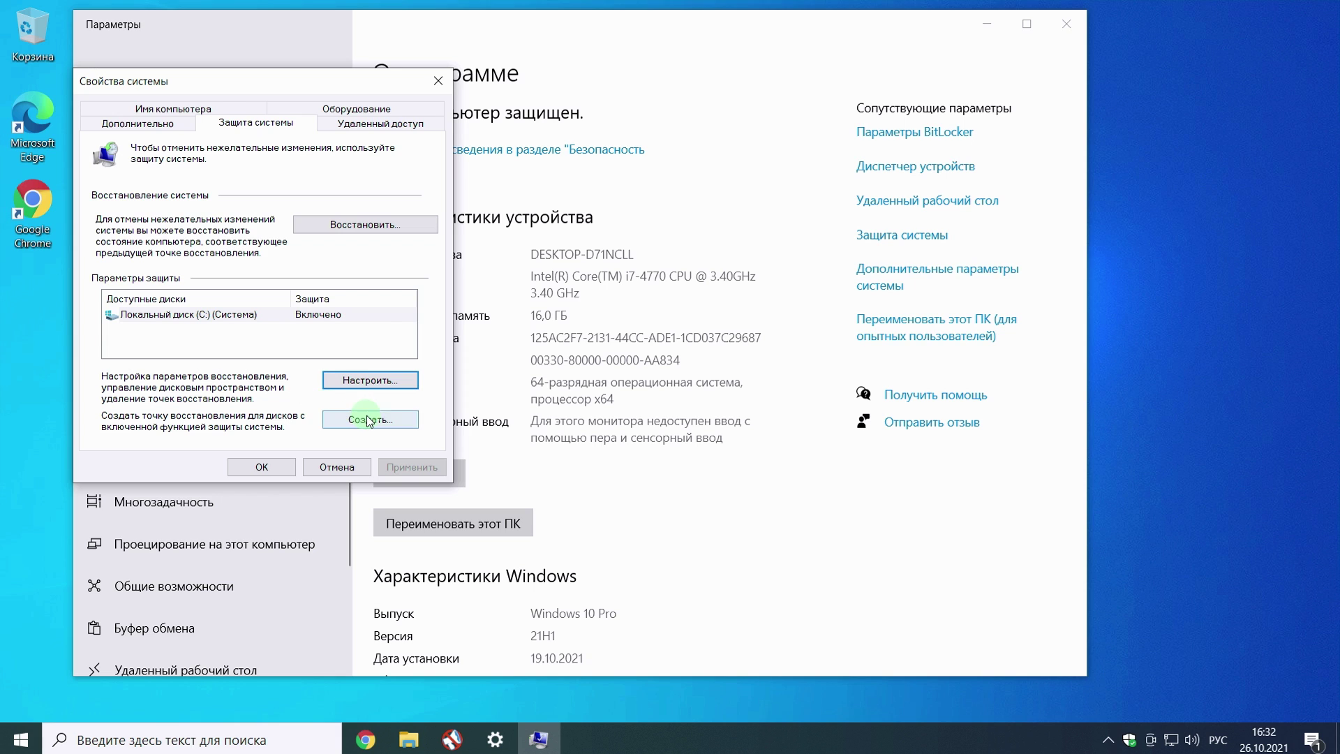
- Create a restore point described as "до O&O" and close the system properties and Windows settings
{"action": "left_click", "coordinate": [370, 420]}
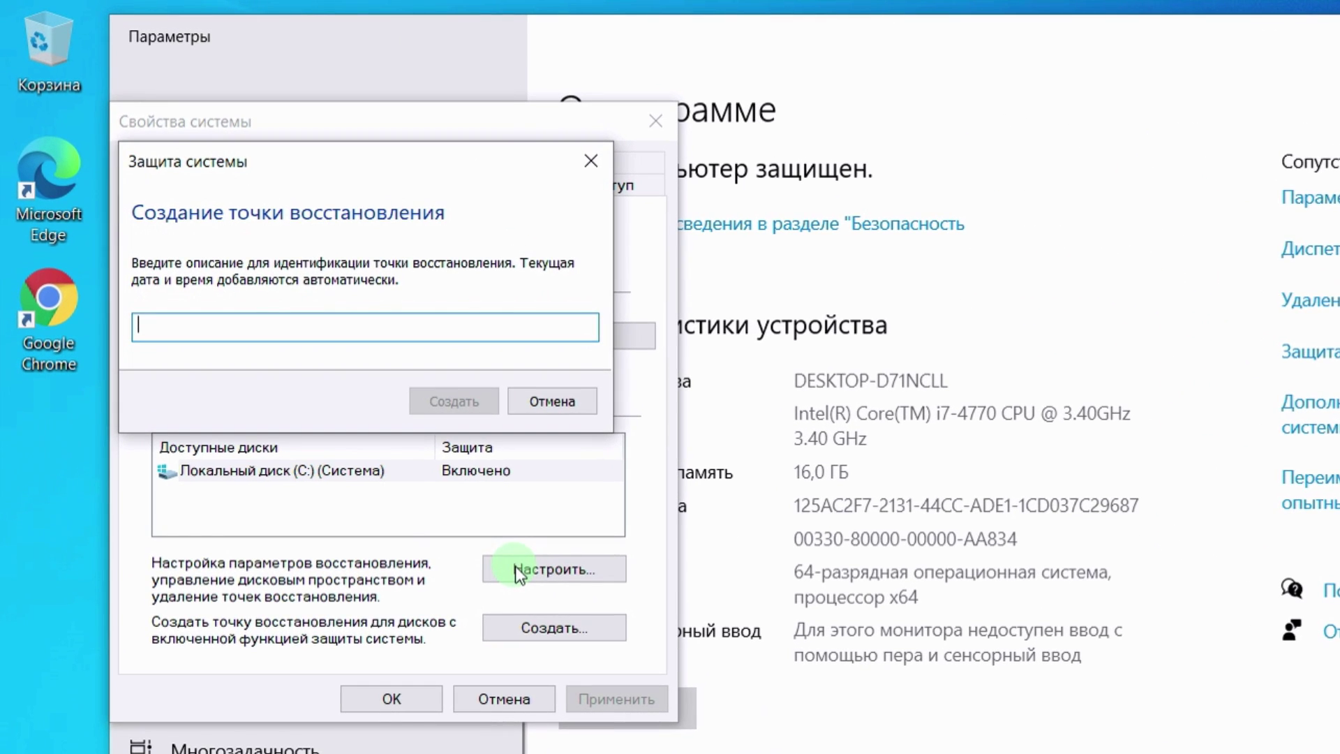
{"action": "type", "text": "до "}
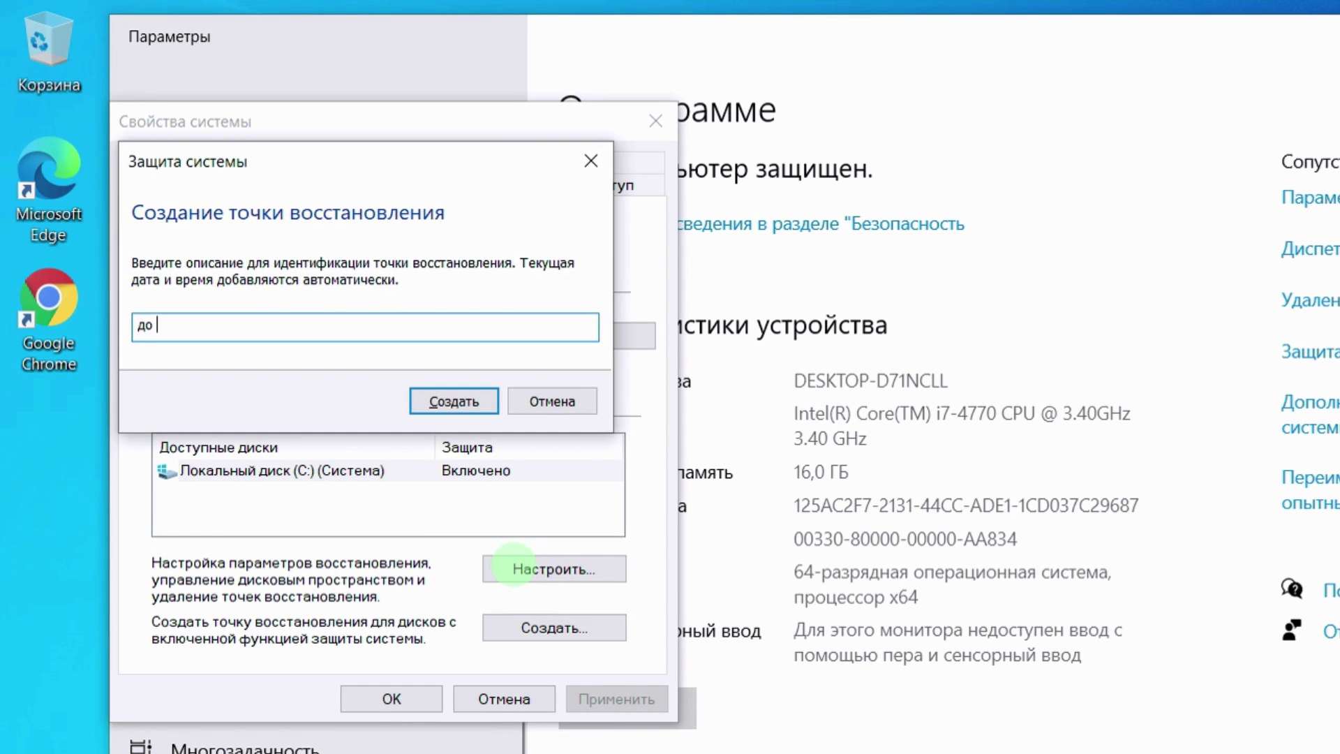
{"action": "type", "text": "O&O"}
{"action": "left_click", "coordinate": [452, 399]}
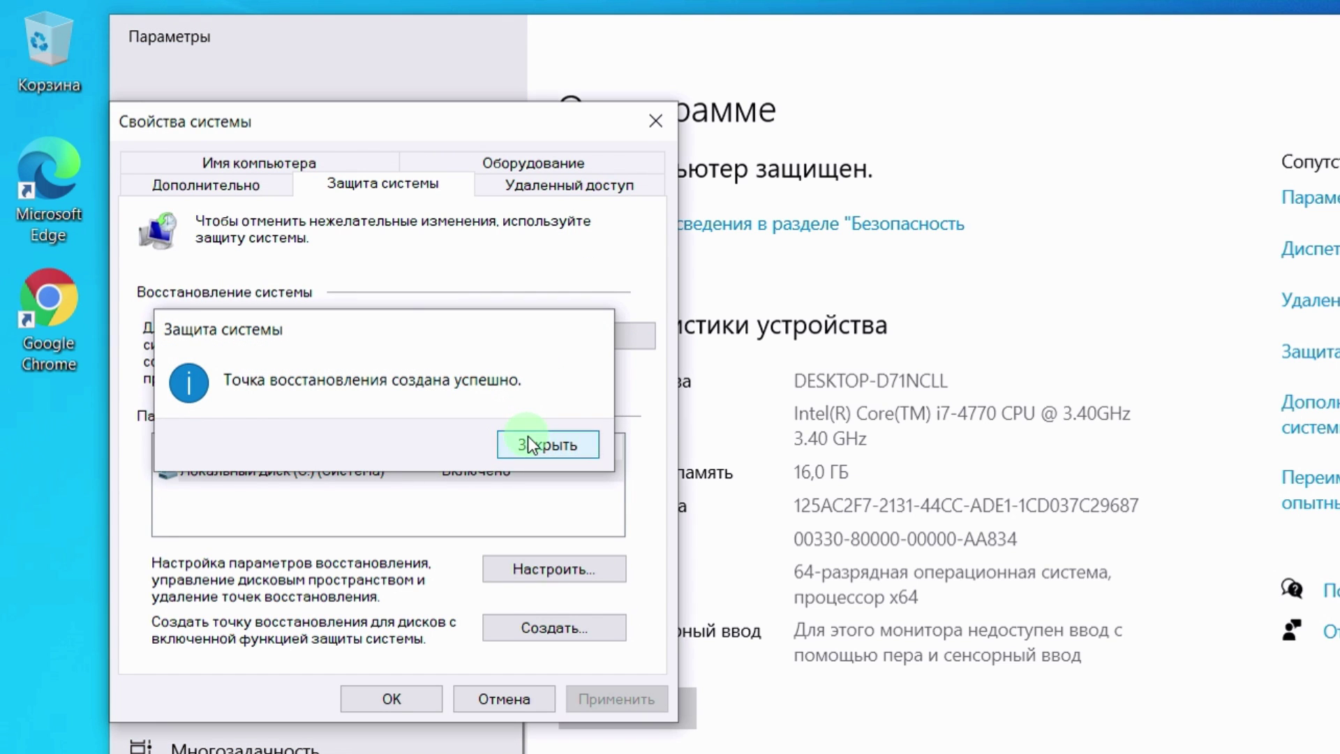
{"action": "left_click", "coordinate": [534, 442]}
{"action": "left_click", "coordinate": [377, 693]}
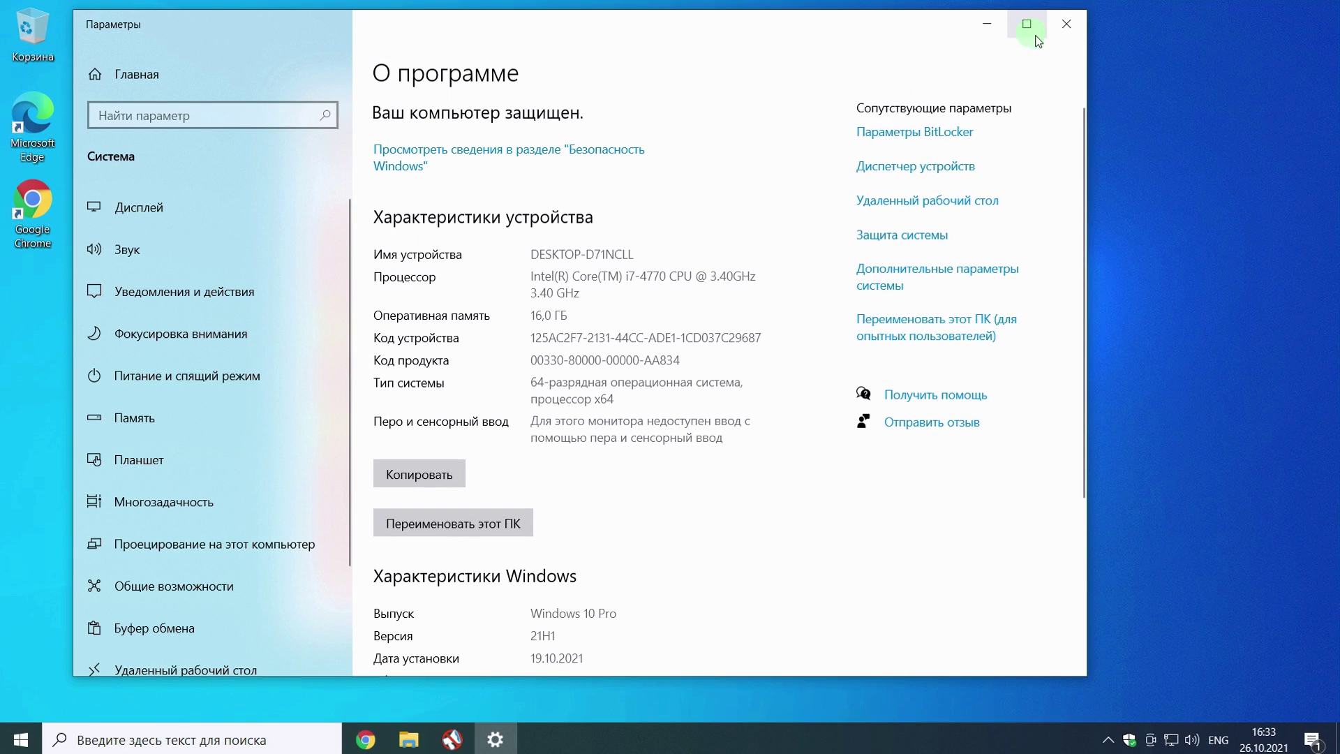
{"action": "left_click", "coordinate": [1161, 26]}
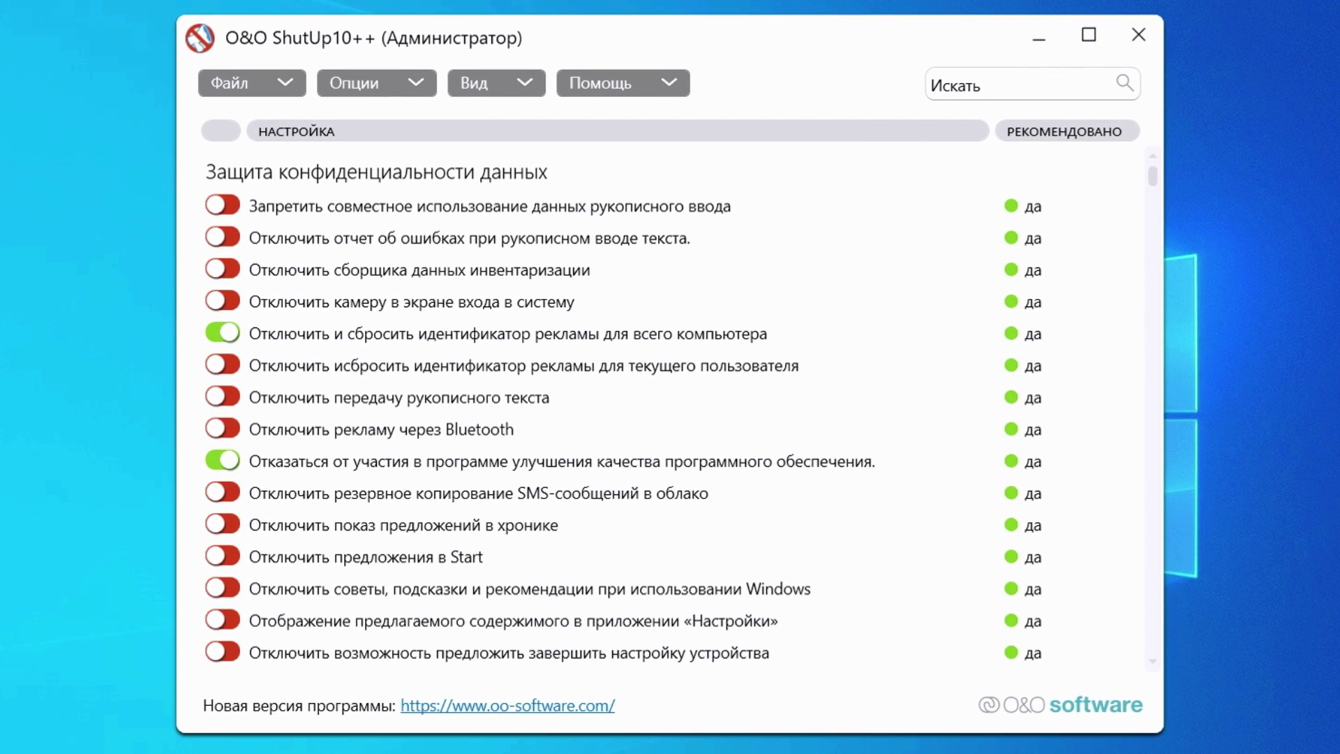
- Start exporting the ShutUp10++ settings and create a folder named ShutUPSettings in Документы
{"action": "left_click", "coordinate": [282, 90]}
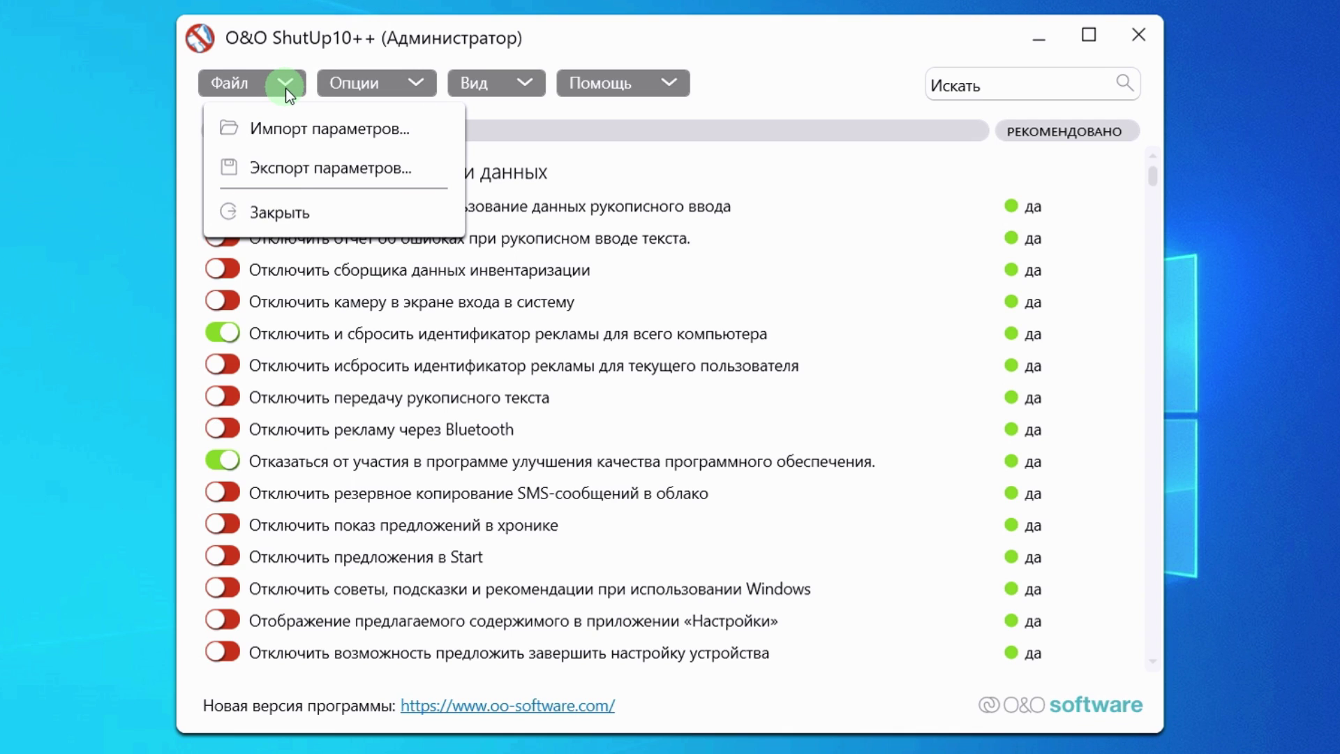
{"action": "left_click", "coordinate": [309, 172]}
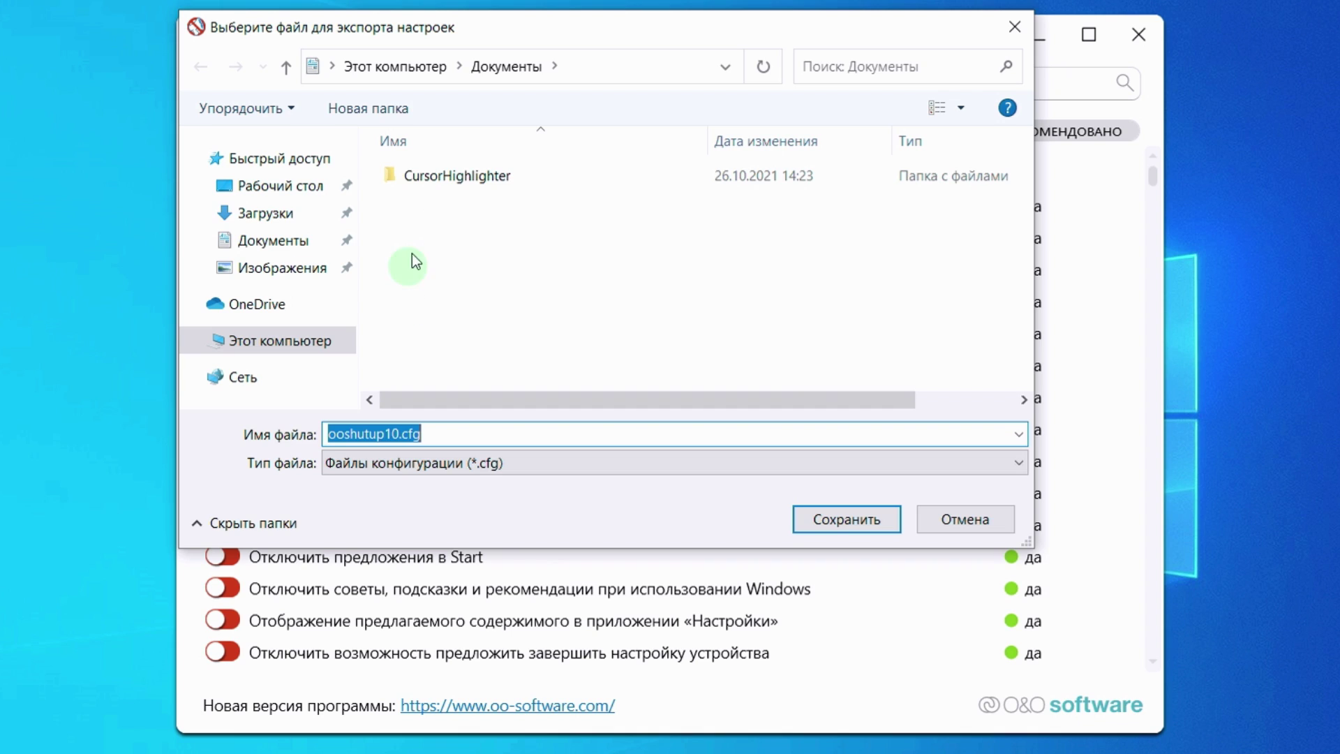
{"action": "left_click", "coordinate": [396, 116]}
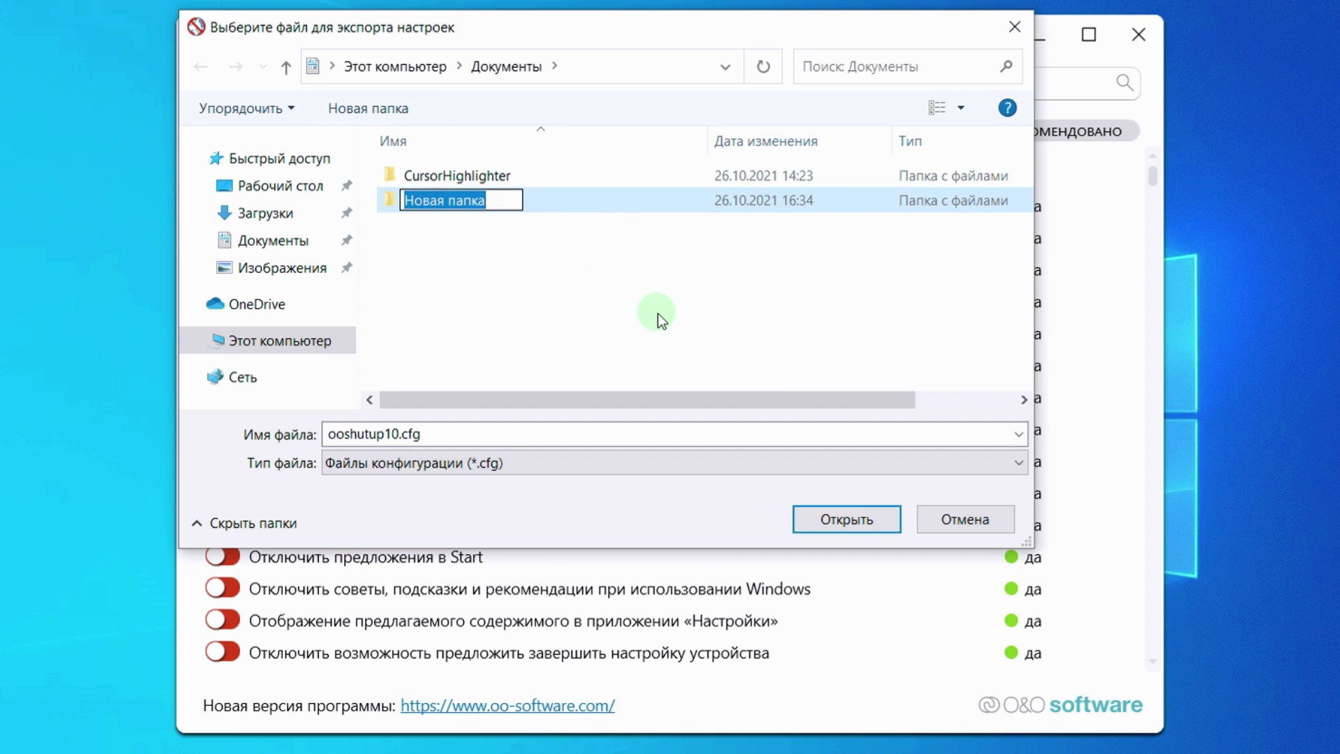
{"action": "type", "text": "S"}
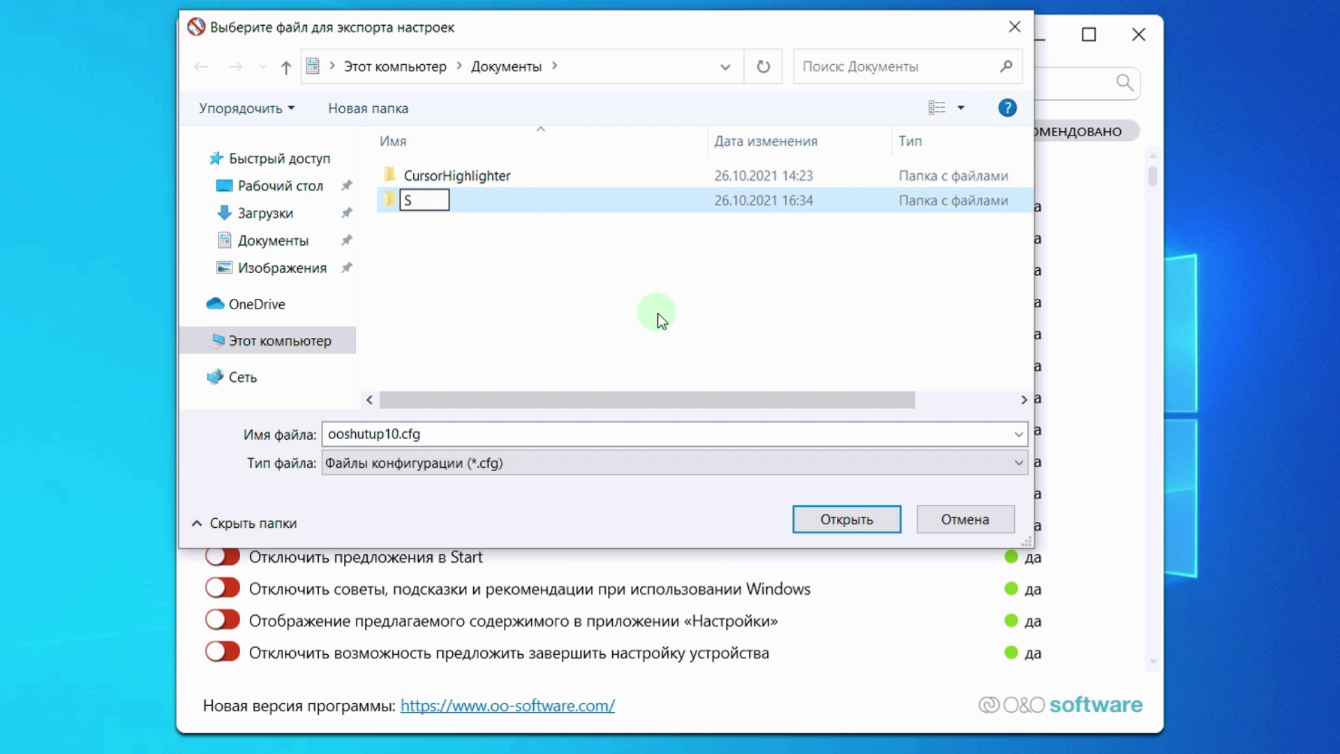
{"action": "type", "text": "hutUPSett"}
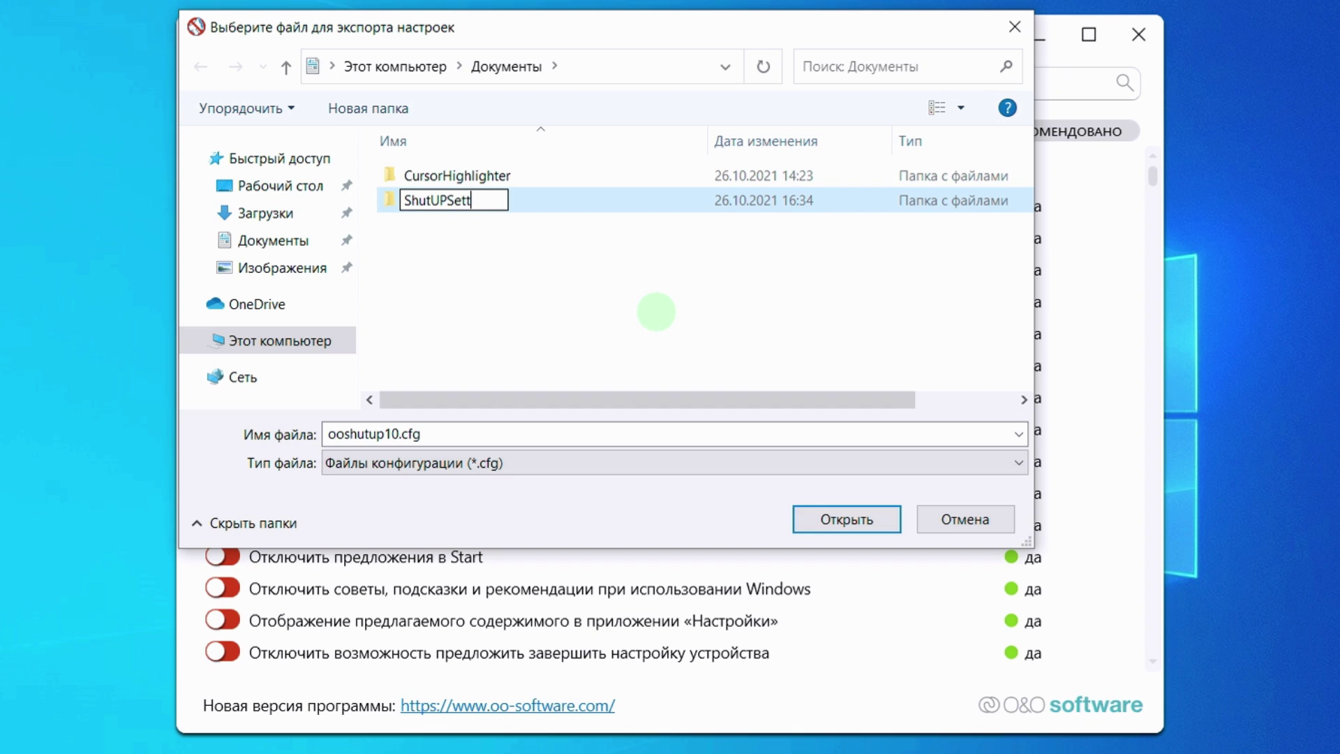
{"action": "type", "text": "ings"}
{"action": "key", "text": "Return"}
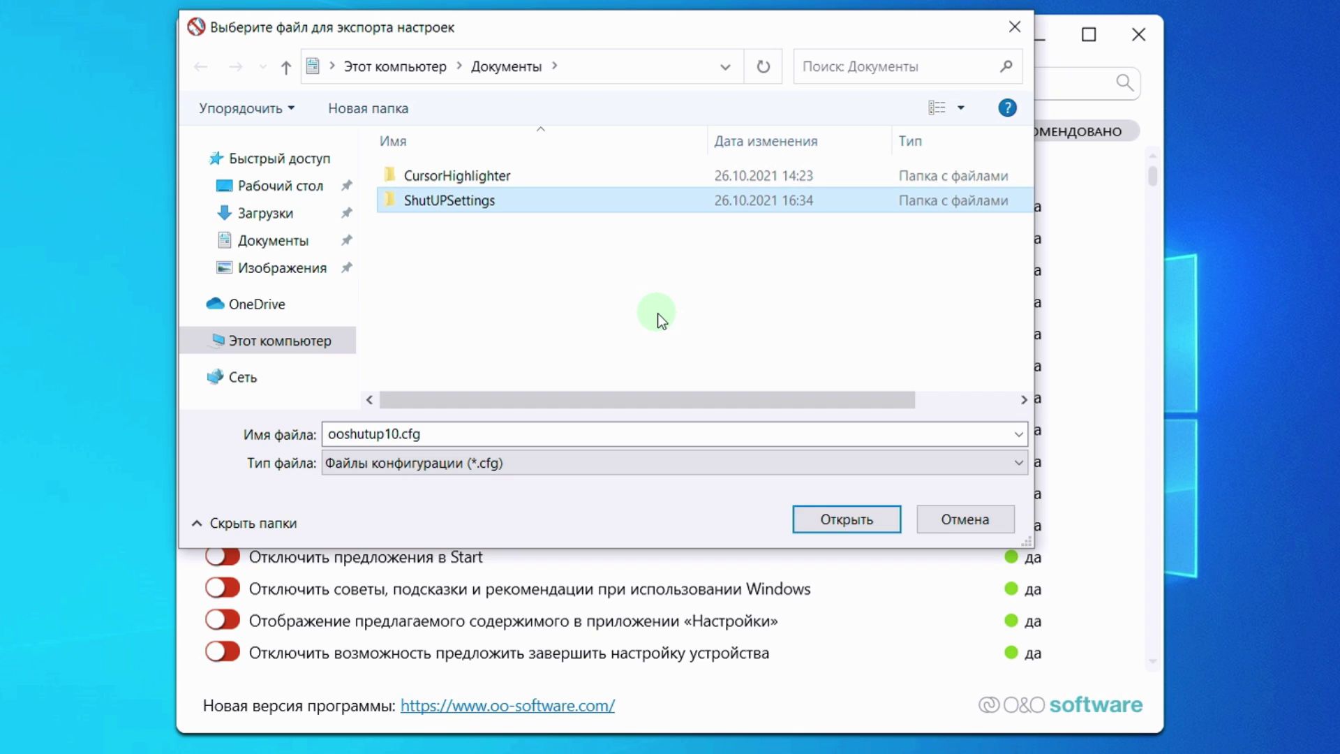
- Export the current settings into the ShutUPSettings folder as ooshutup10DEFAULT.cfg
{"action": "left_click", "coordinate": [829, 521]}
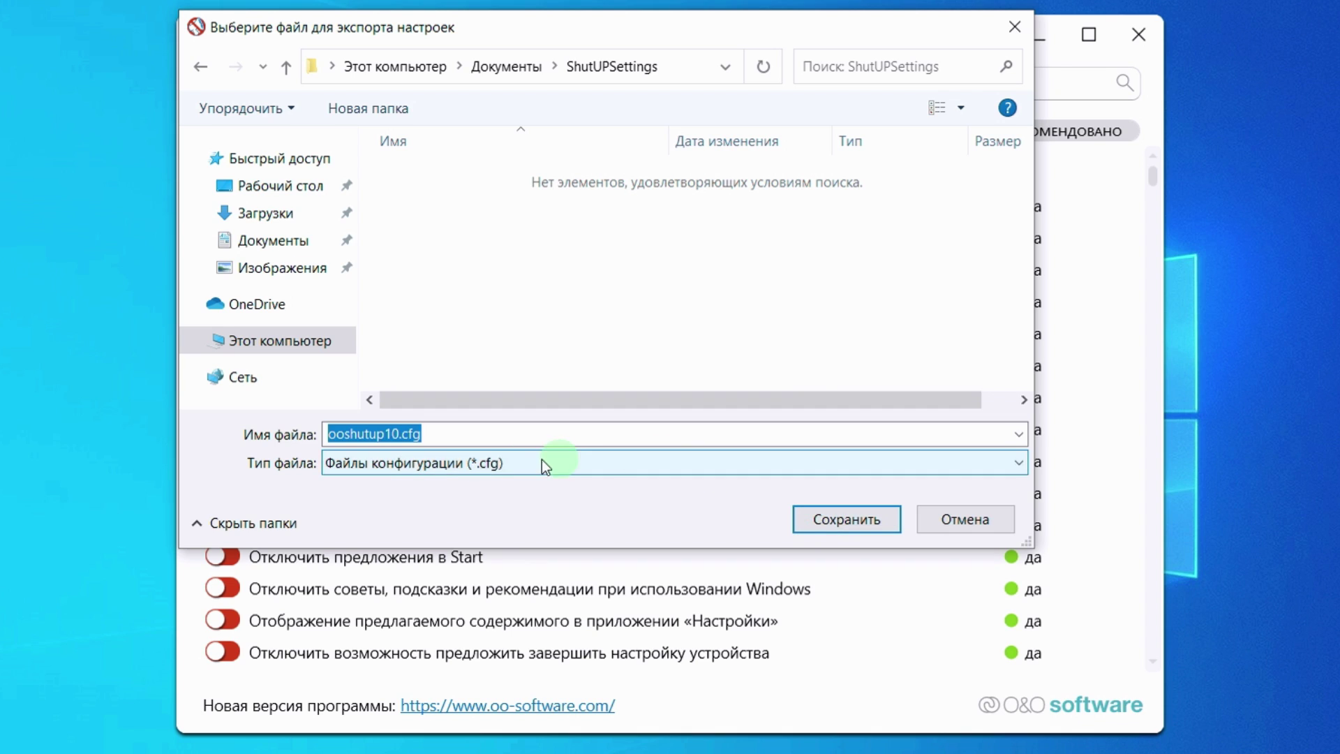
{"action": "left_click", "coordinate": [400, 433]}
{"action": "type", "text": "DE"}
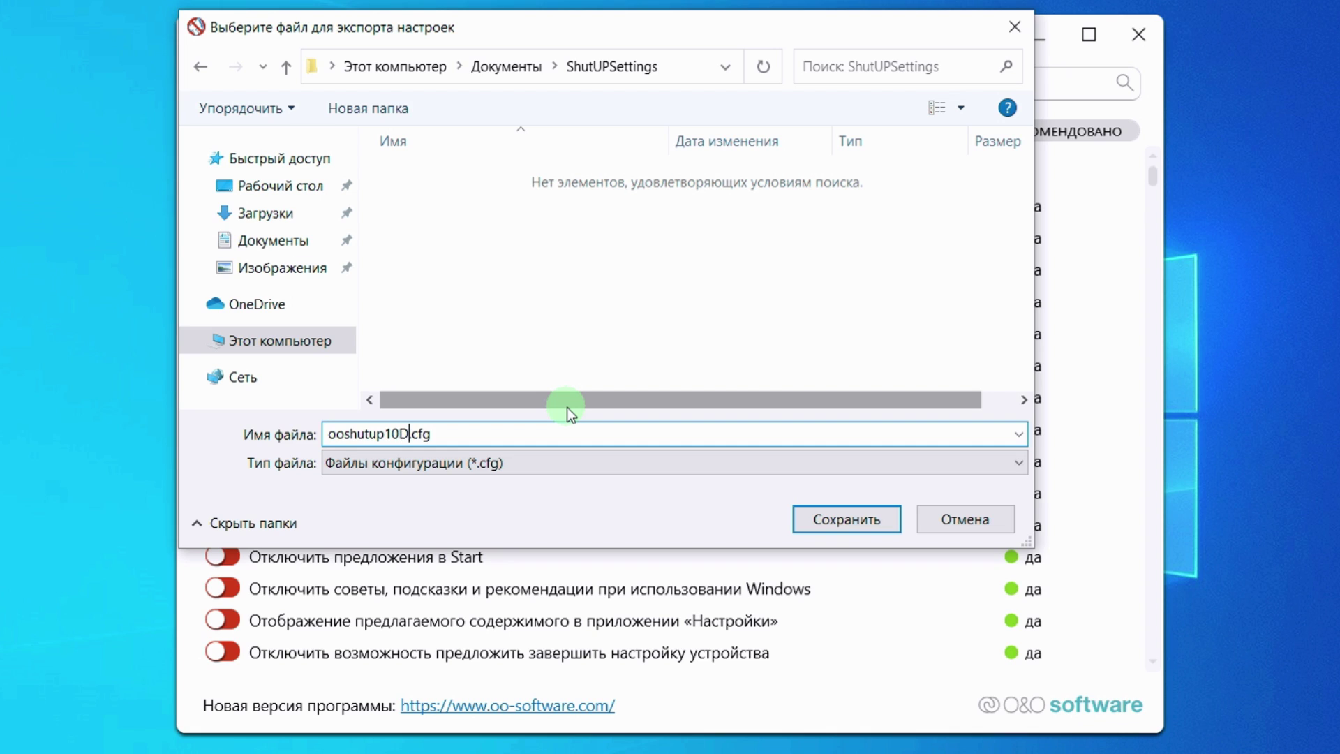
{"action": "type", "text": "FAULT"}
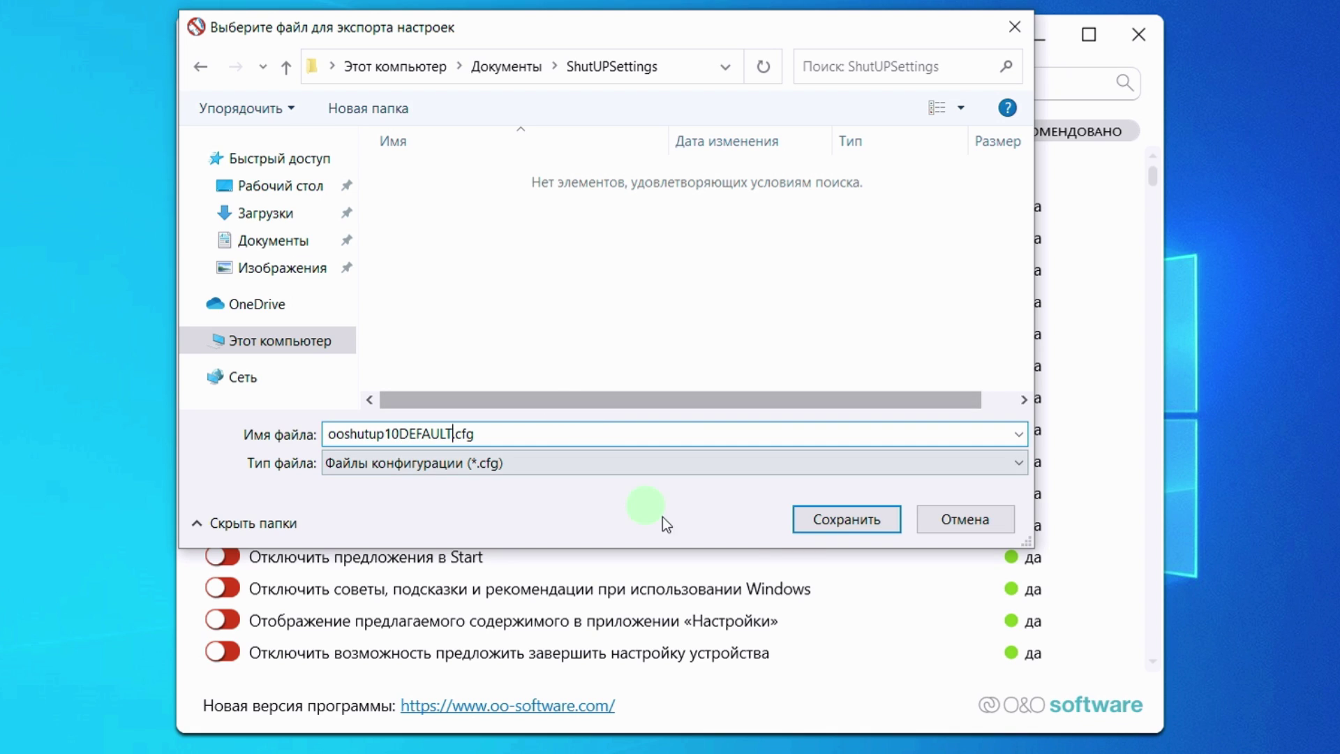
{"action": "left_click", "coordinate": [836, 520]}
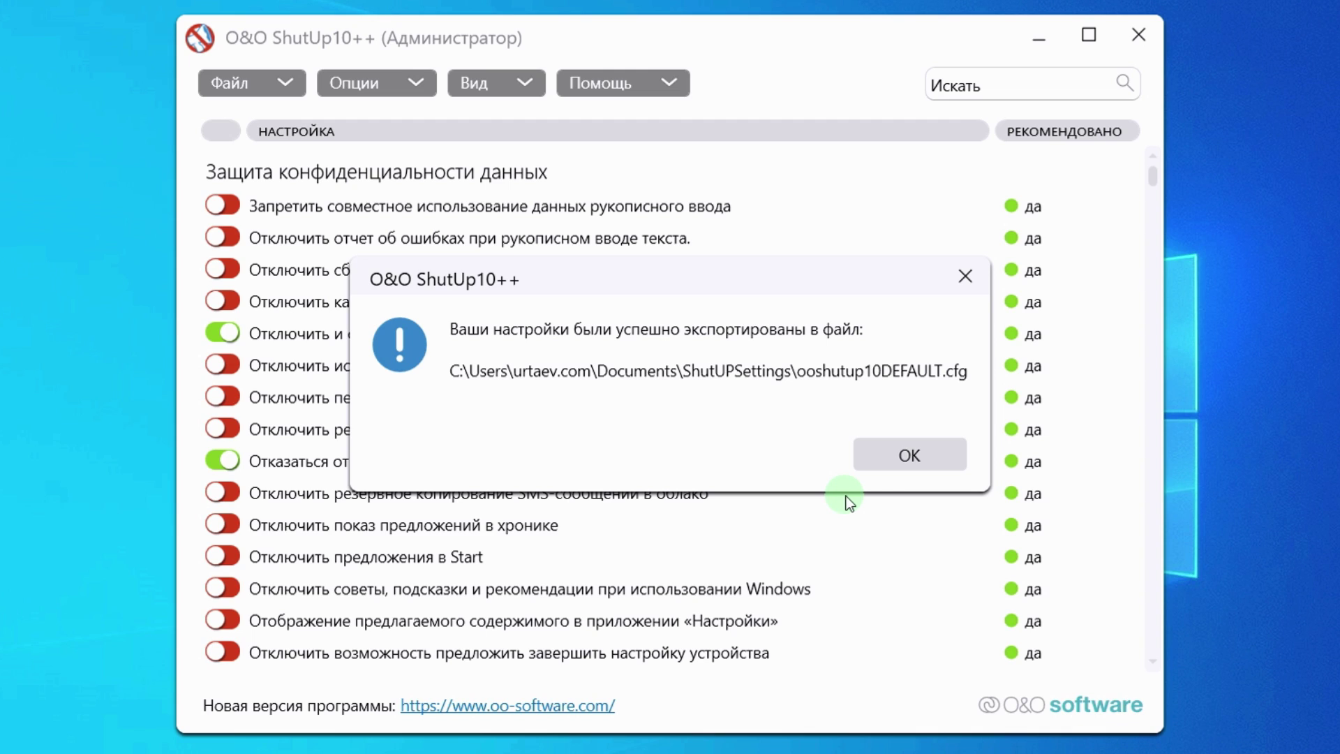
{"action": "left_click", "coordinate": [910, 458]}
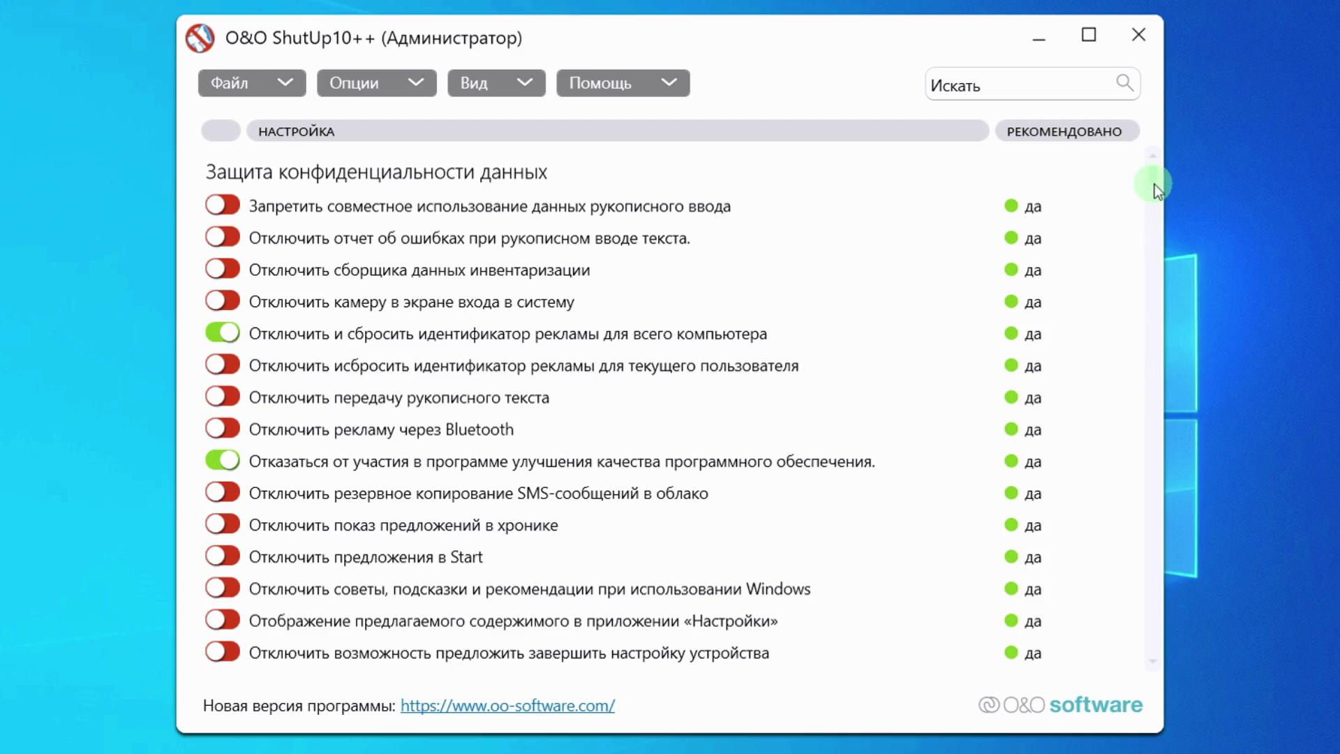
- Read the description of "Запретить совместное использование данных рукописного ввода" and review the settings' recommendation levels and bulk-apply options
{"action": "left_click_drag", "start_coordinate": [1152, 179], "coordinate": [1157, 211]}
{"action": "left_click_drag", "start_coordinate": [1165, 230], "coordinate": [1214, 140]}
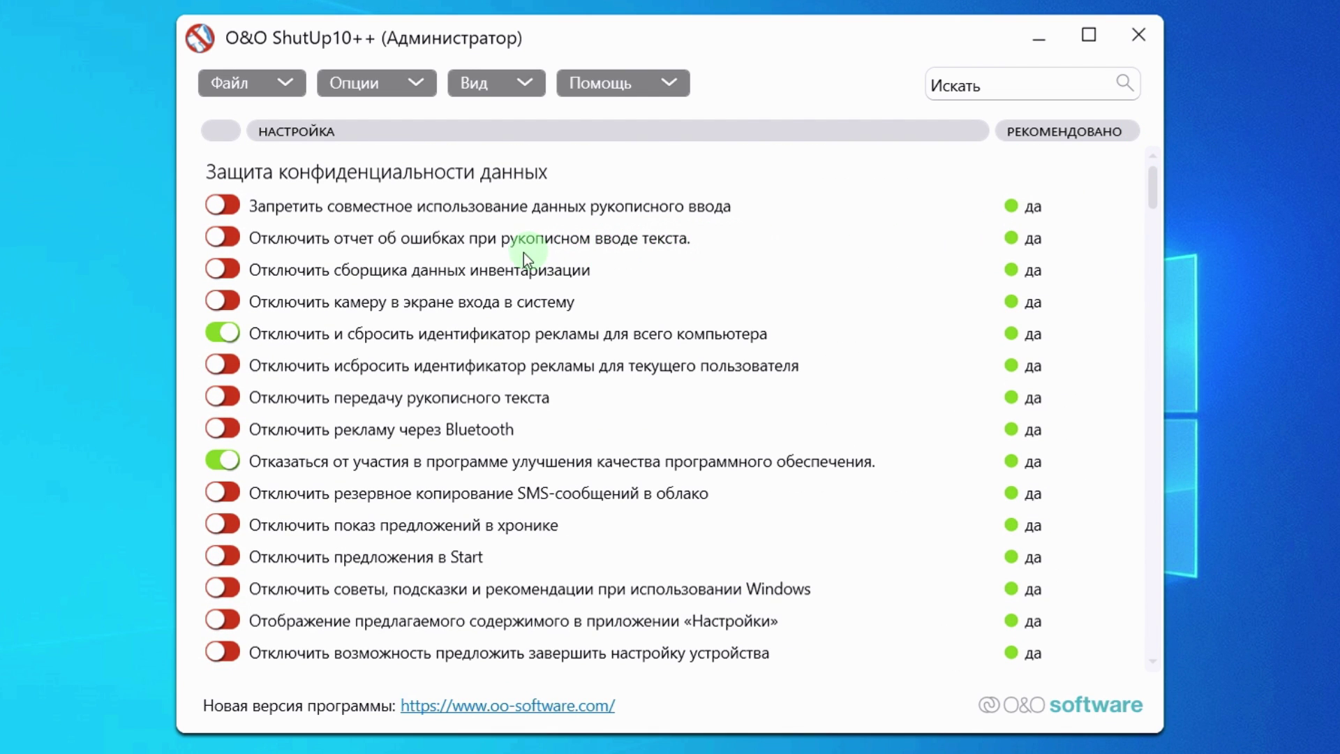
{"action": "left_click", "coordinate": [491, 204]}
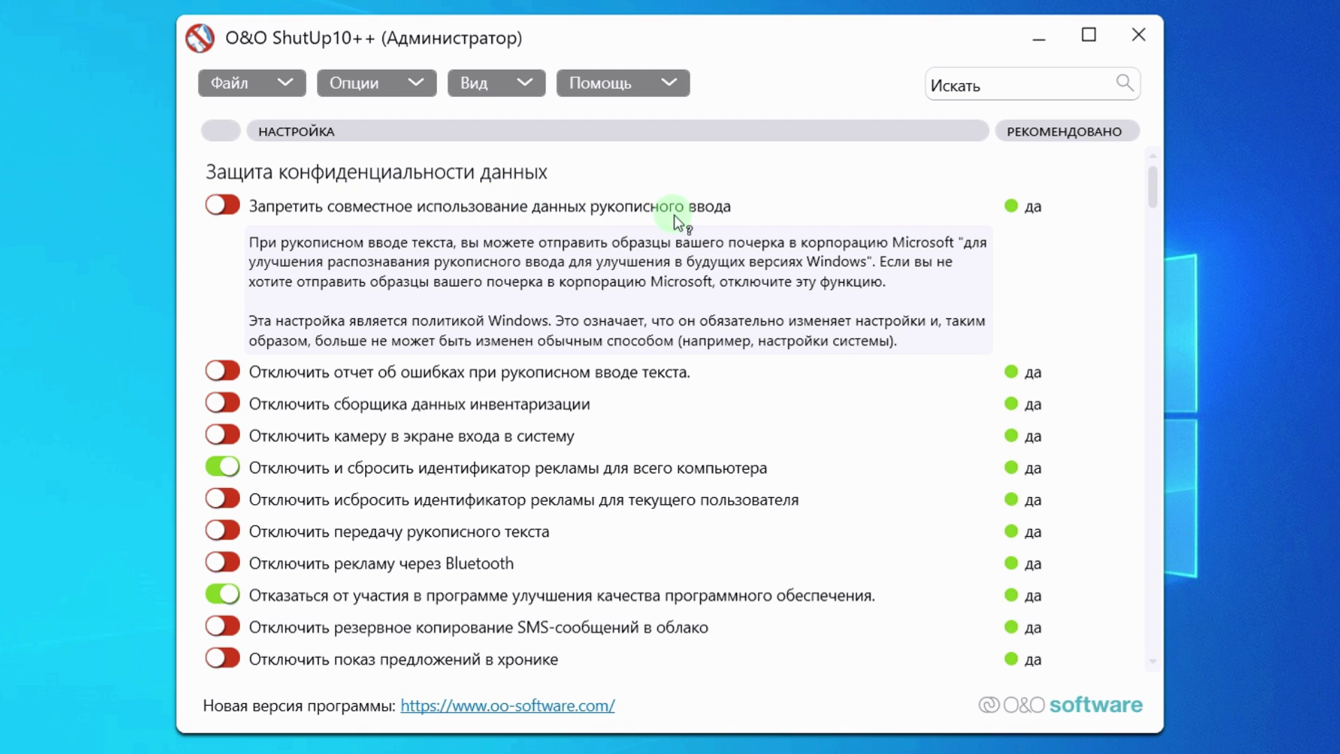
{"action": "scroll", "coordinate": [860, 300], "scroll_direction": "down", "scroll_amount": 2}
{"action": "scroll", "coordinate": [865, 307], "scroll_direction": "down", "scroll_amount": 3}
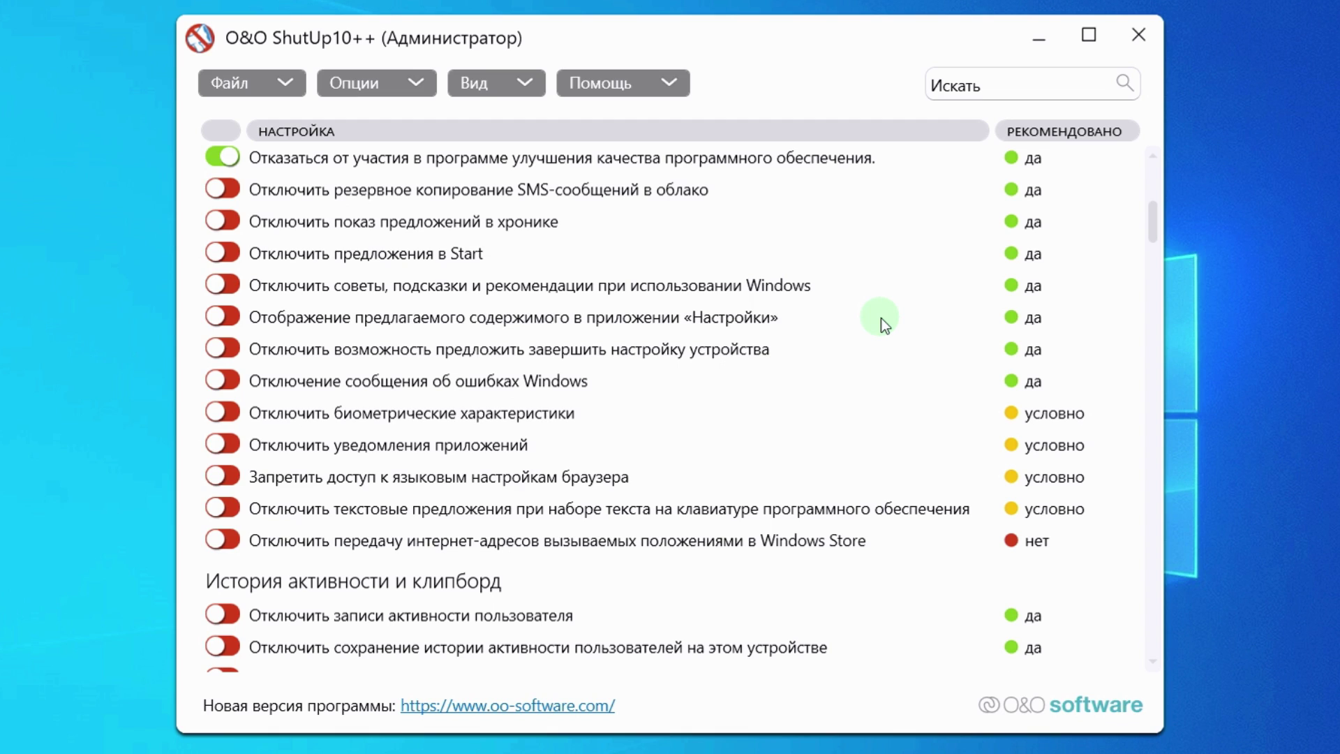
{"action": "left_click", "coordinate": [417, 81]}
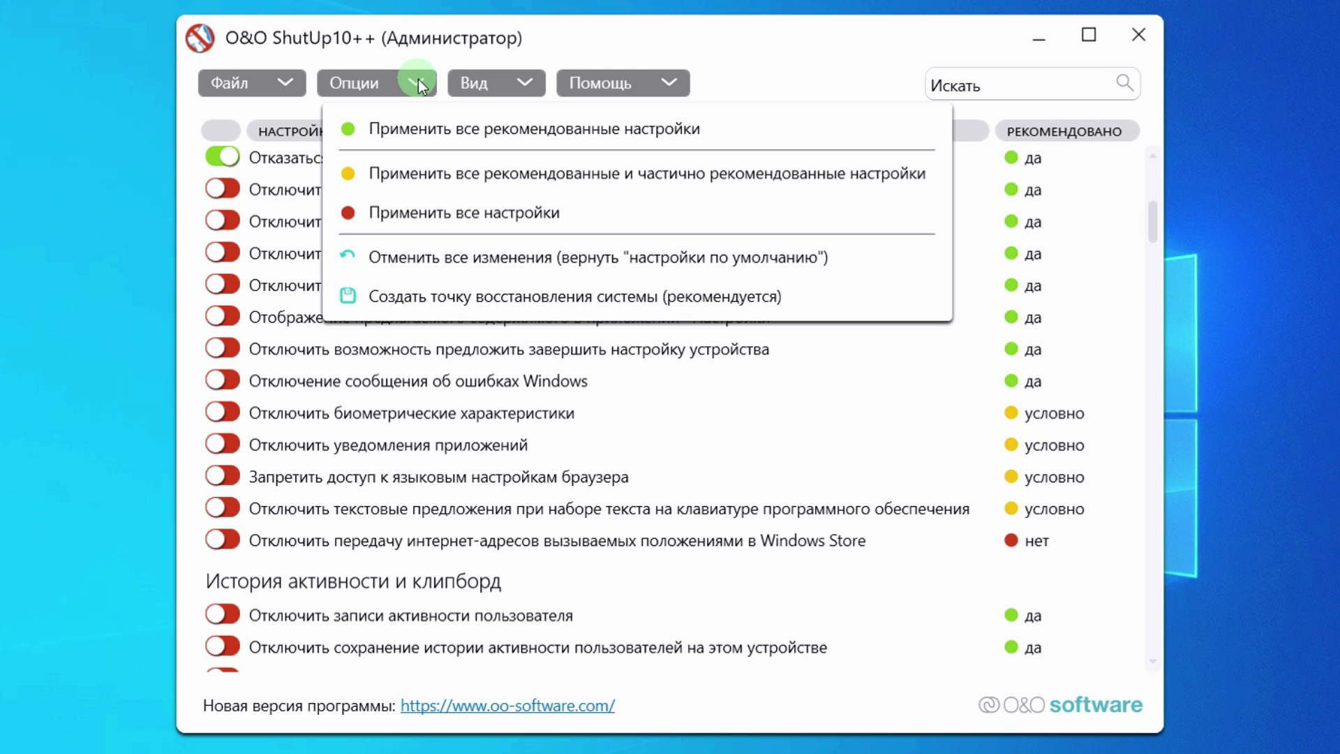
{"action": "left_click", "coordinate": [764, 48]}
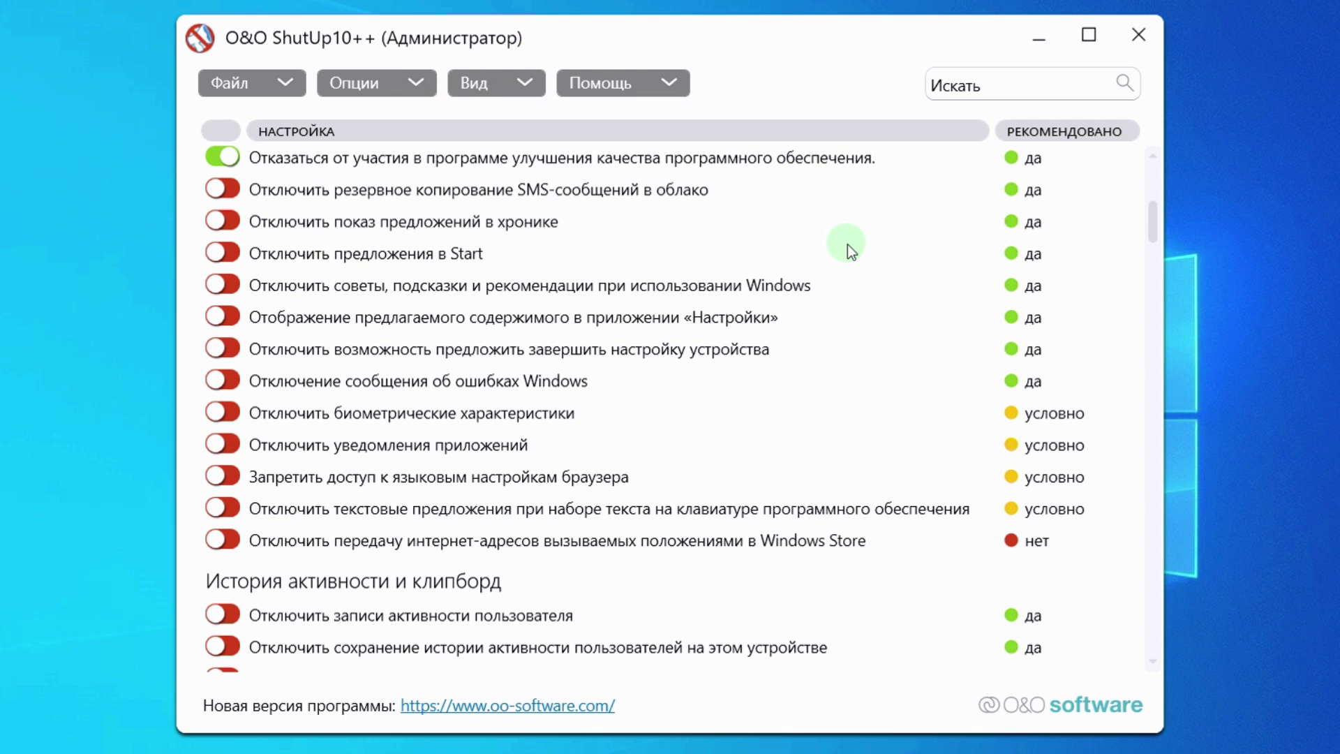
{"action": "scroll", "coordinate": [847, 244], "scroll_direction": "up", "scroll_amount": 5}
{"action": "scroll", "coordinate": [851, 238], "scroll_direction": "up", "scroll_amount": 1}
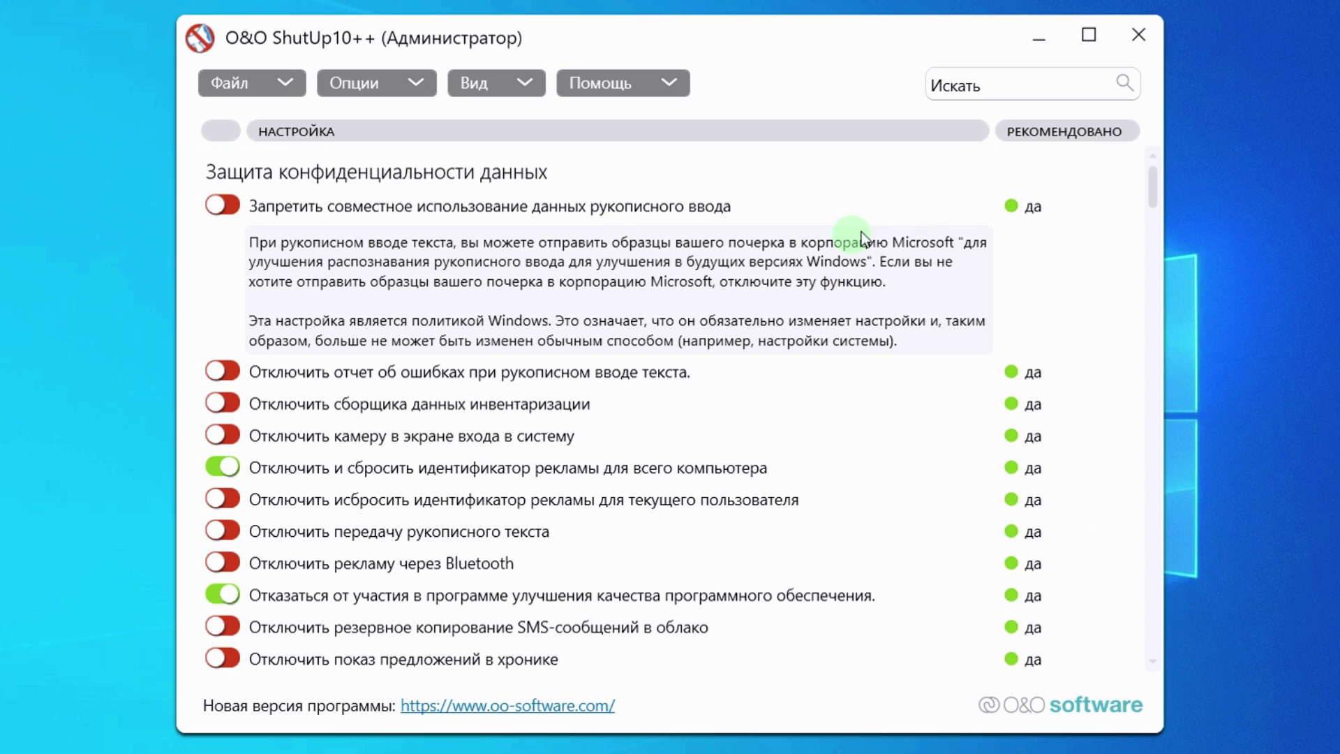
{"action": "left_click", "coordinate": [630, 277]}
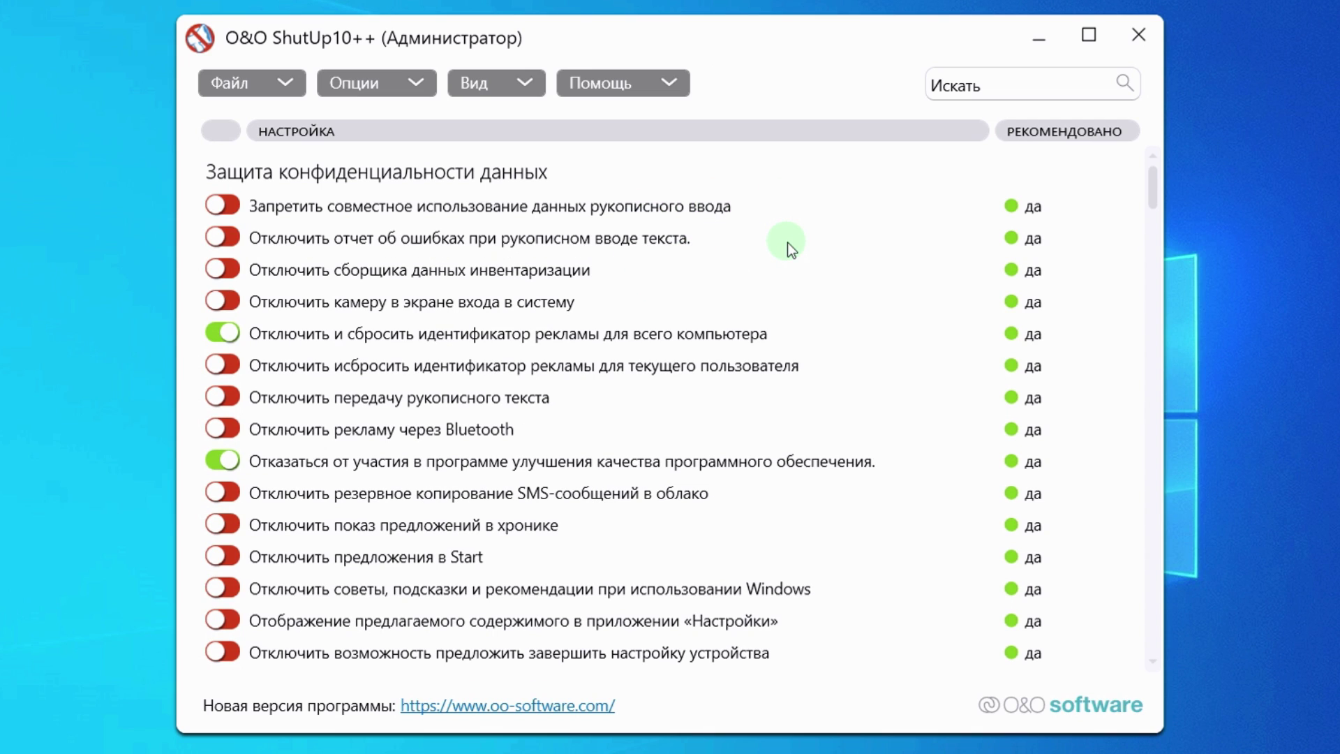
- Apply all recommended settings (Применить все рекомендованные настройки) and exit the program
{"action": "left_click", "coordinate": [420, 78]}
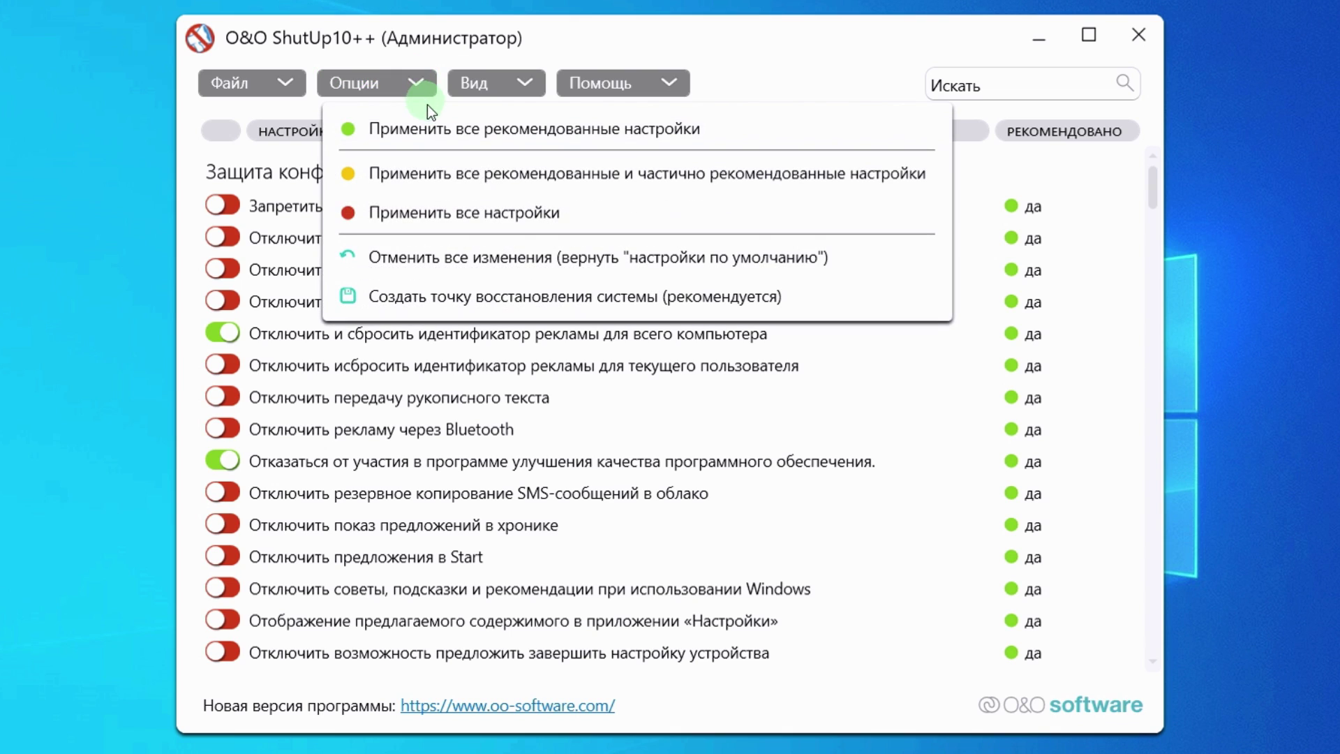
{"action": "left_click", "coordinate": [439, 128]}
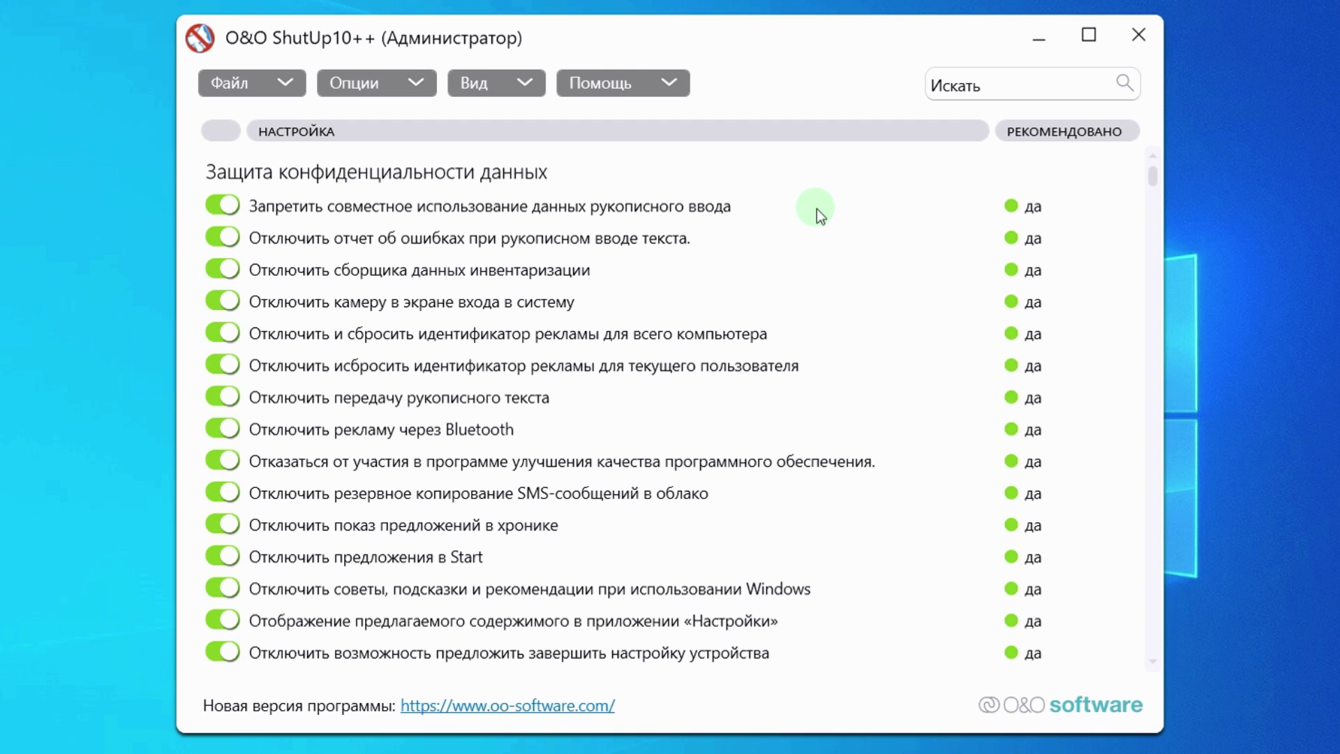
{"action": "left_click", "coordinate": [1137, 39]}
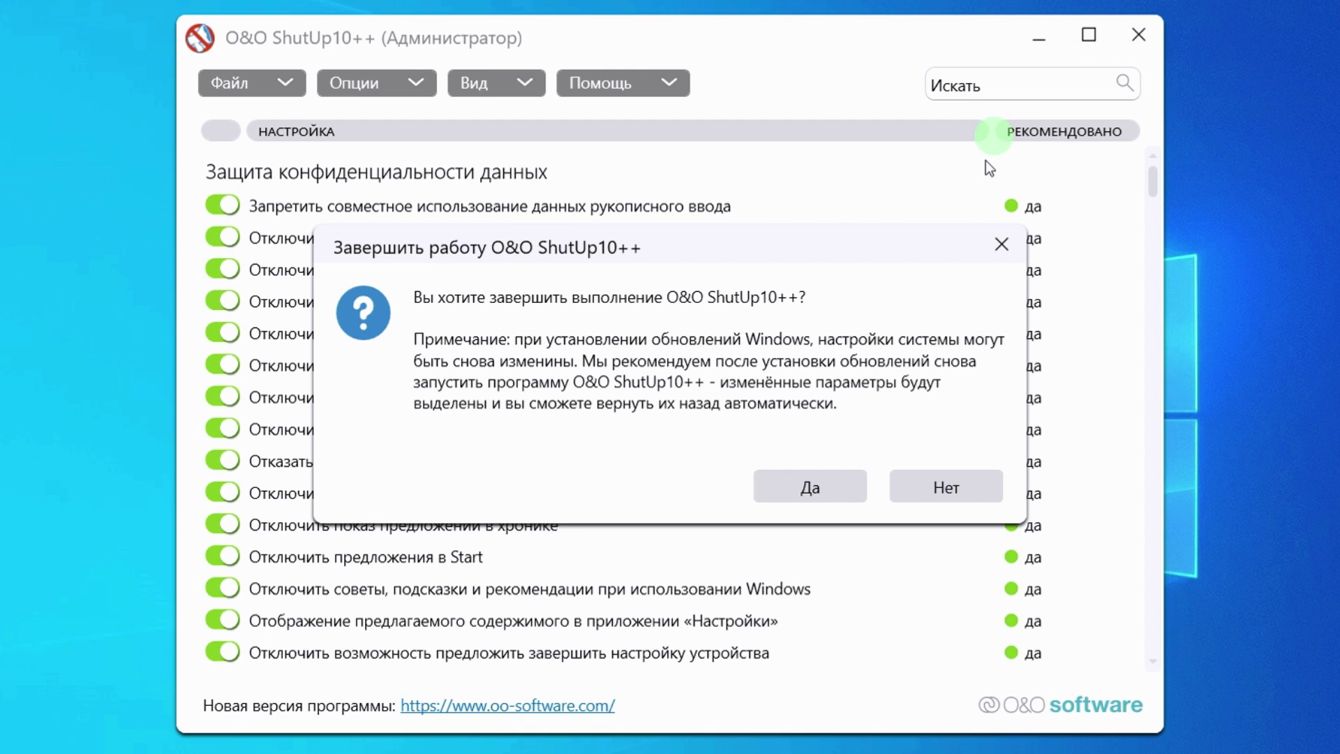
{"action": "left_click", "coordinate": [864, 485]}
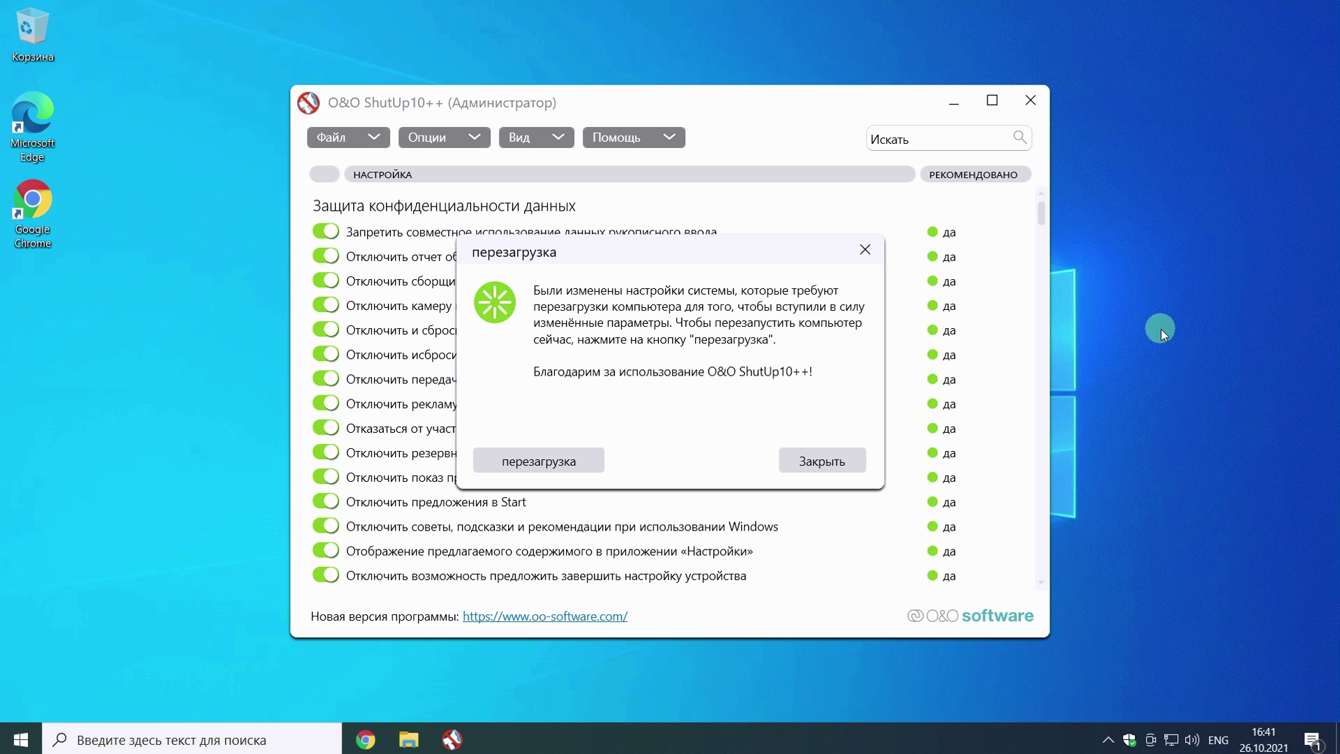
- Restart the computer so that the changed privacy settings take effect
{"action": "left_click", "coordinate": [564, 465]}
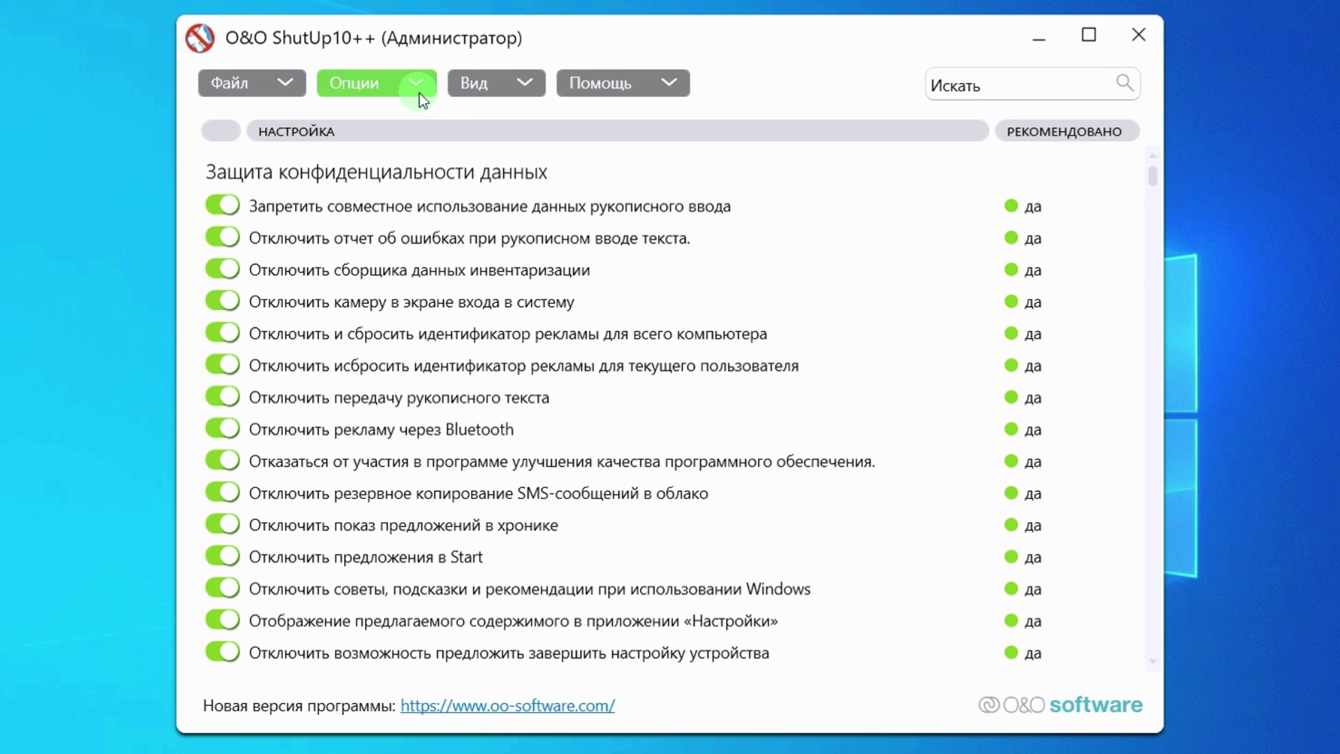
- Apply all recommended and partially recommended settings with a system restore point created first, and apply all settings (Применить все настройки) as well
{"action": "left_click", "coordinate": [417, 86]}
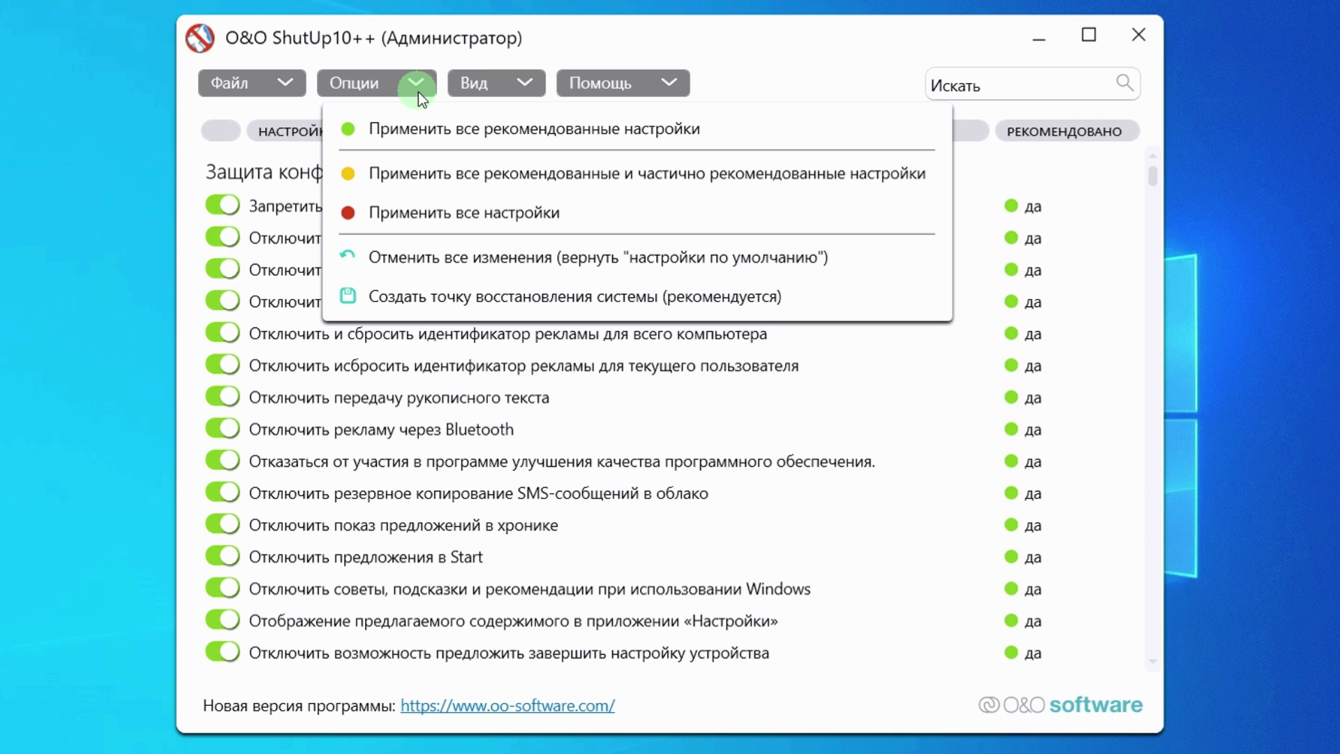
{"action": "left_click", "coordinate": [450, 175]}
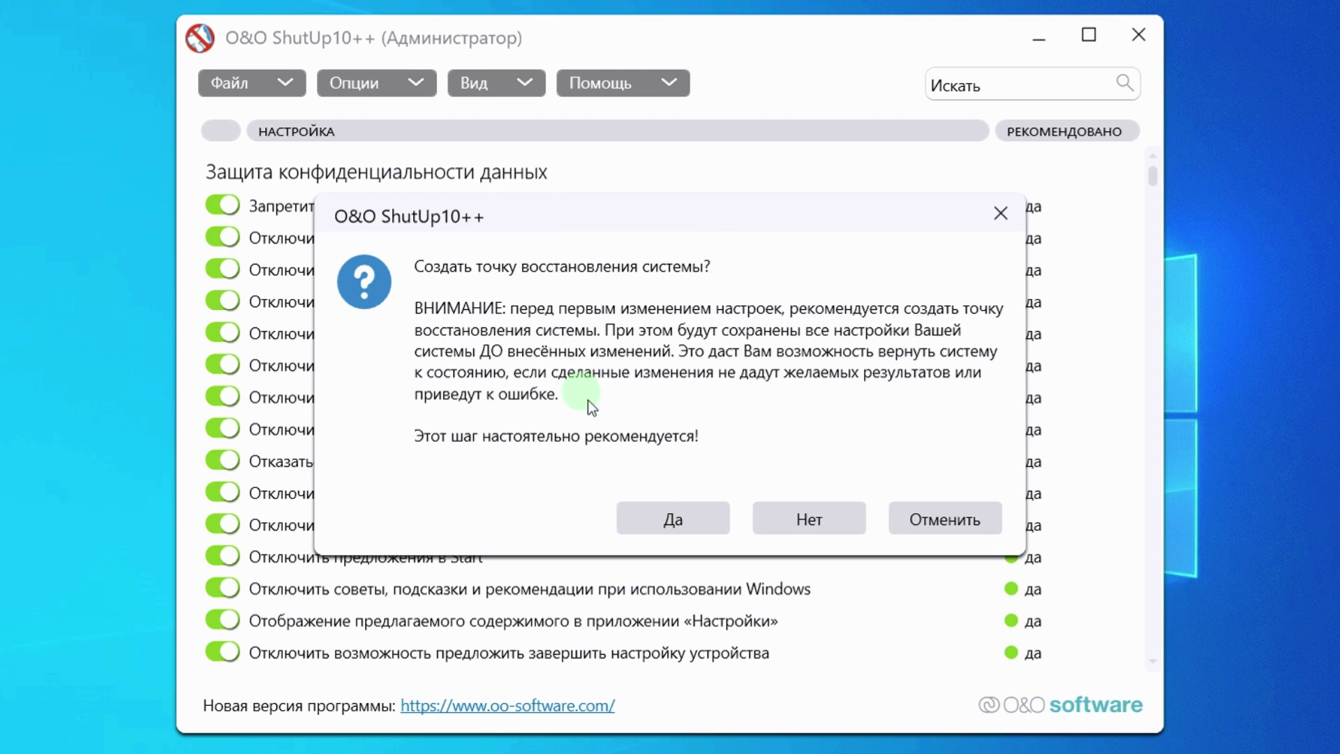
{"action": "left_click", "coordinate": [664, 512]}
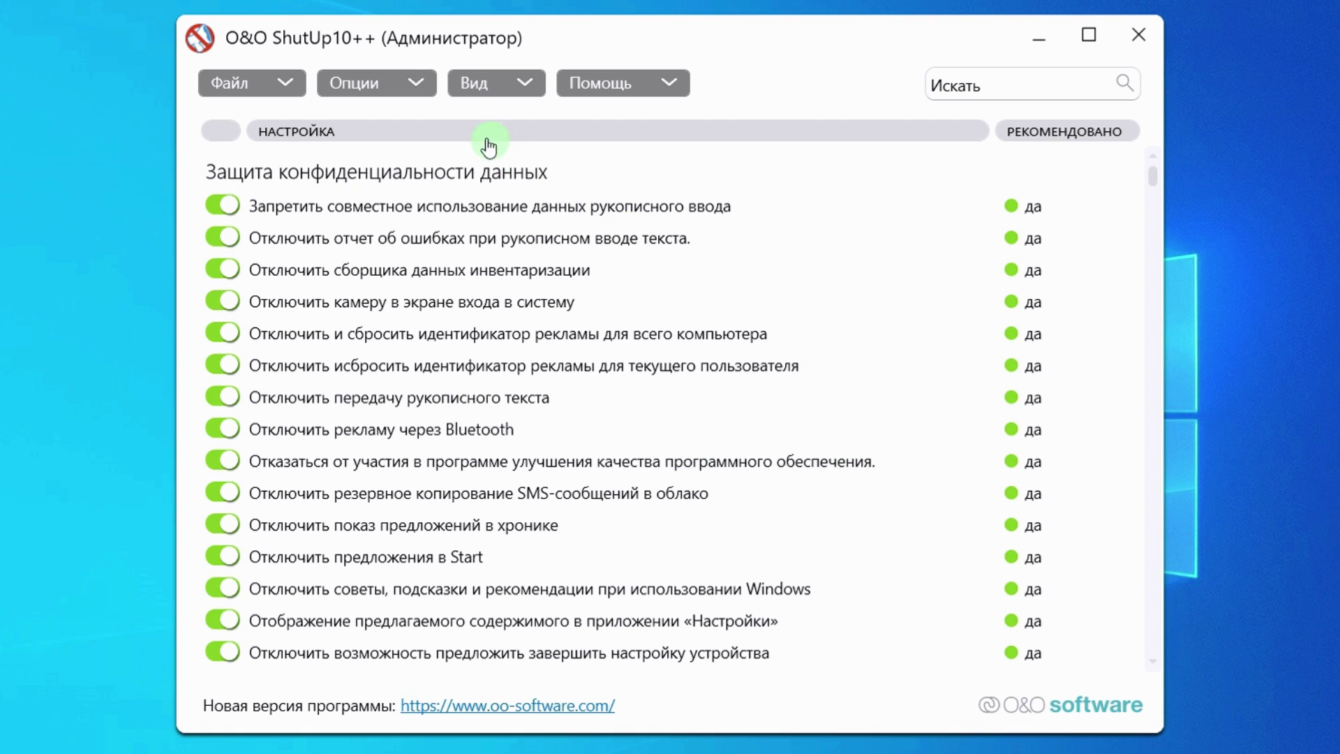
{"action": "left_click", "coordinate": [424, 81]}
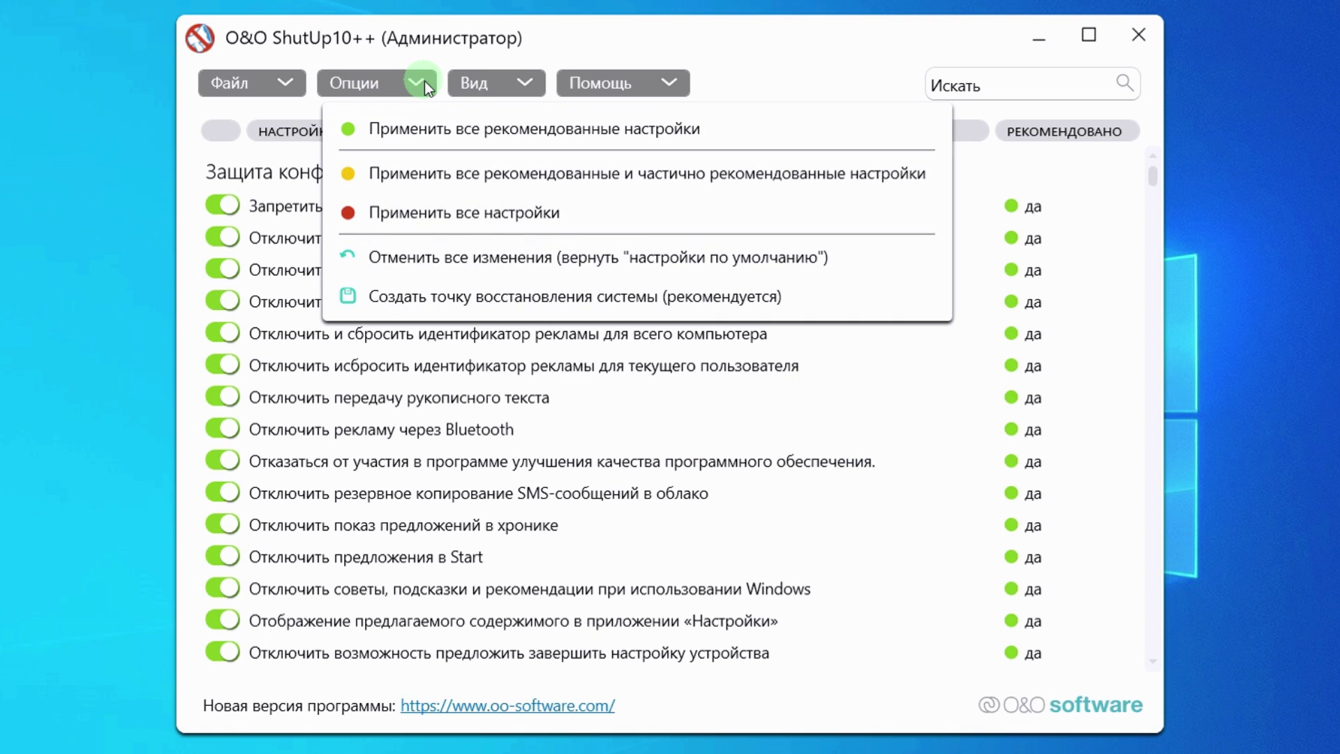
{"action": "left_click", "coordinate": [456, 211]}
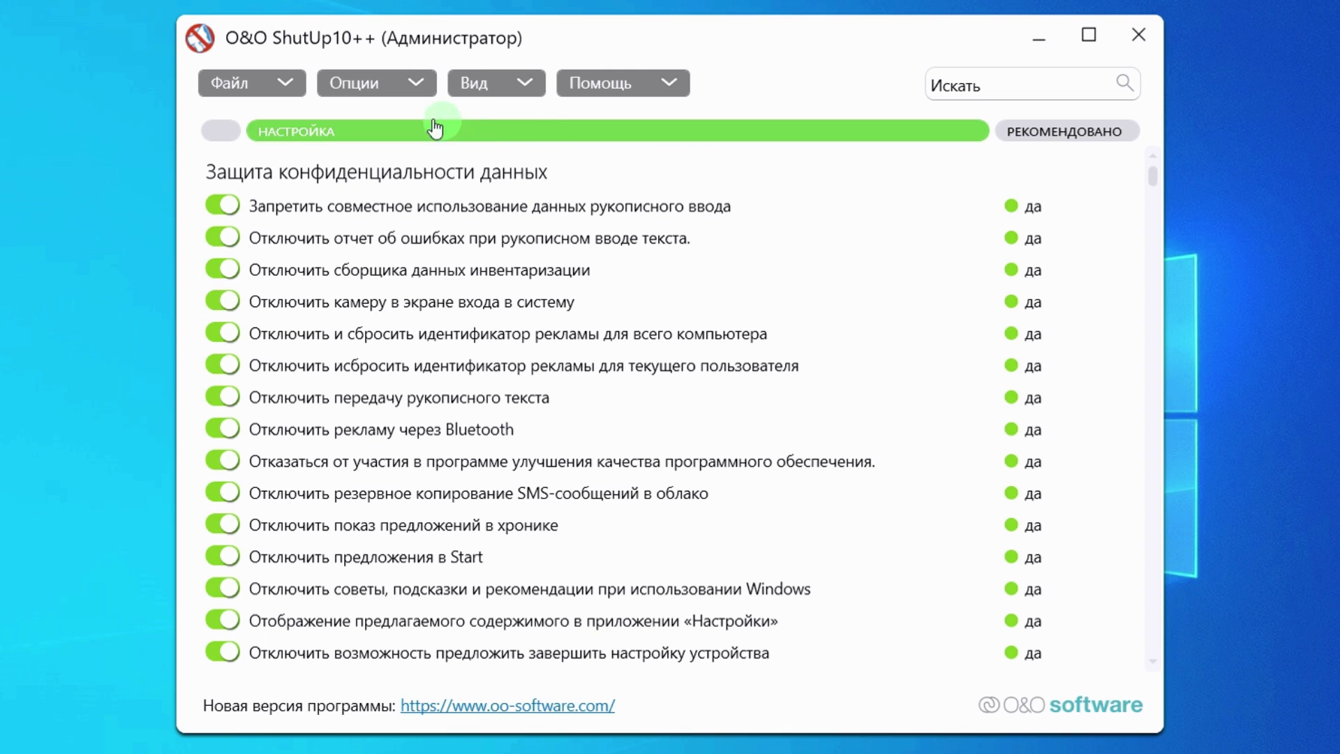
- Revert all changes to the default settings and reapply only the recommended ones (Применить все рекомендованные настройки)
{"action": "left_click", "coordinate": [413, 85]}
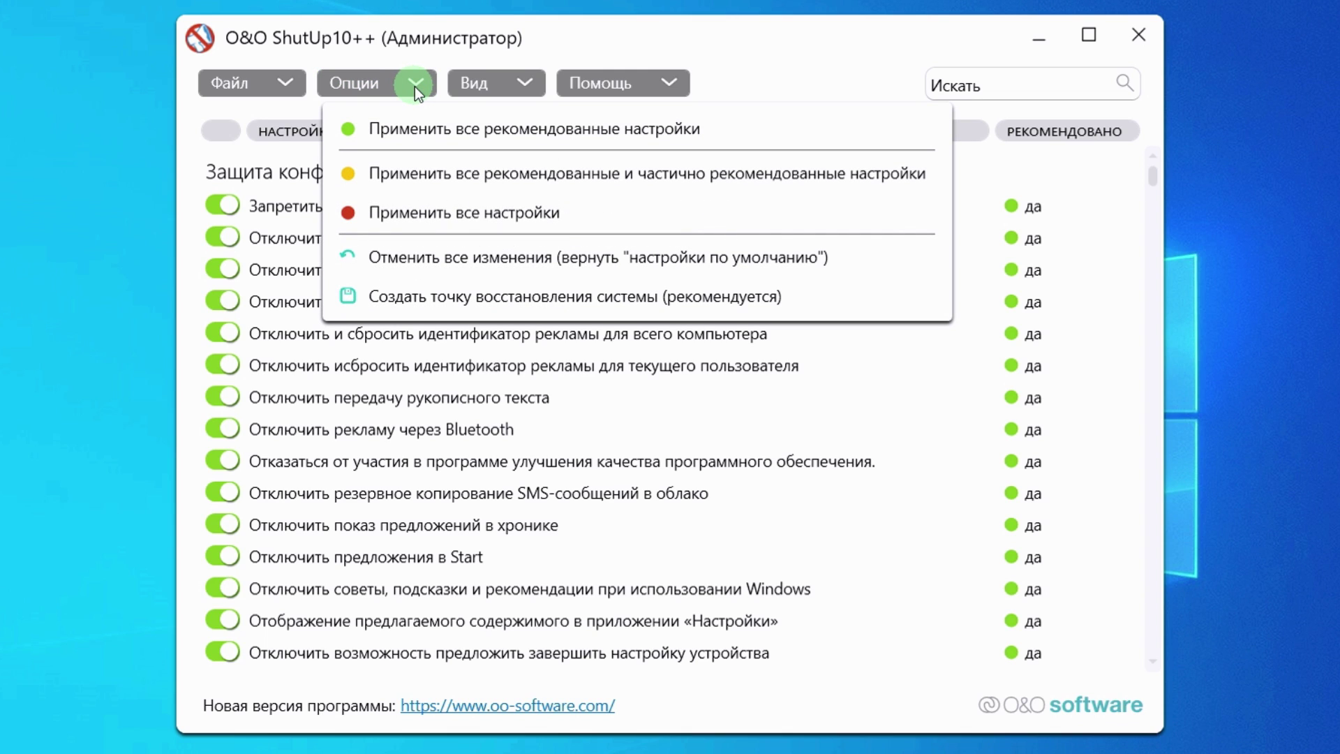
{"action": "left_click", "coordinate": [450, 251]}
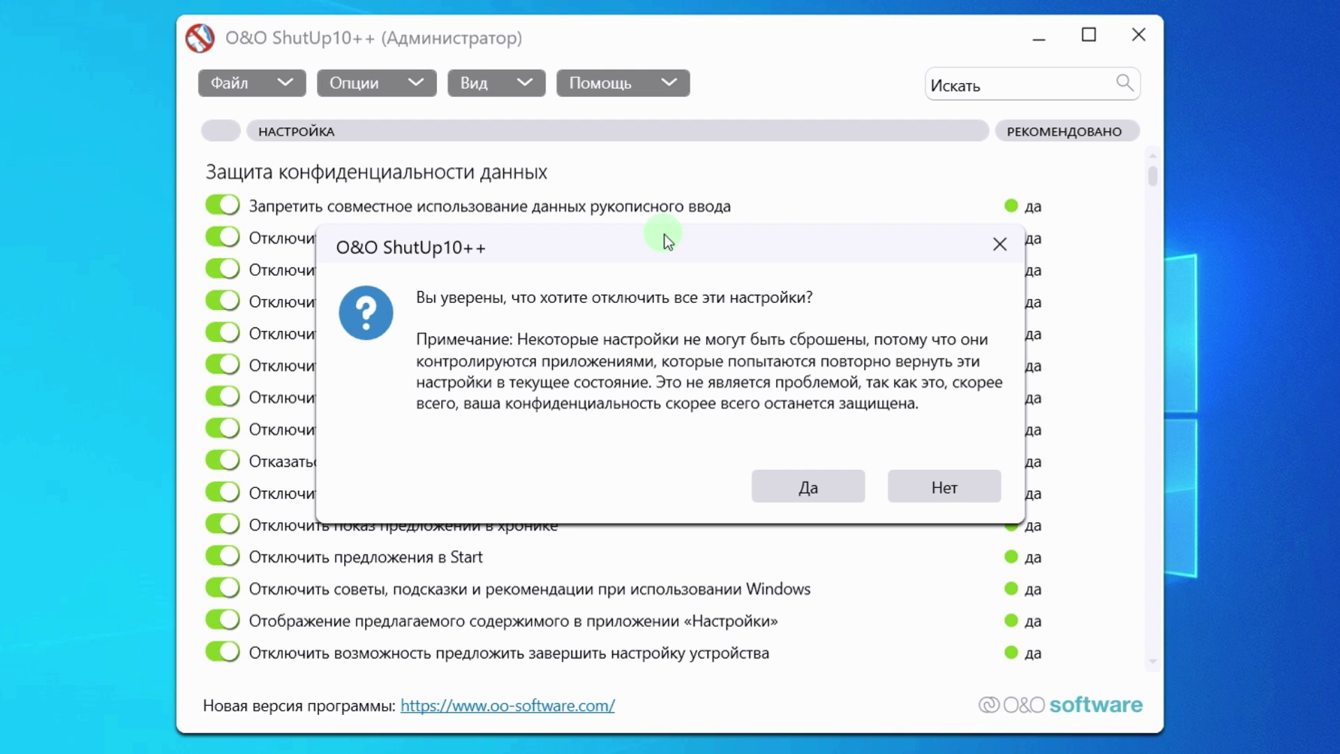
{"action": "left_click", "coordinate": [799, 486]}
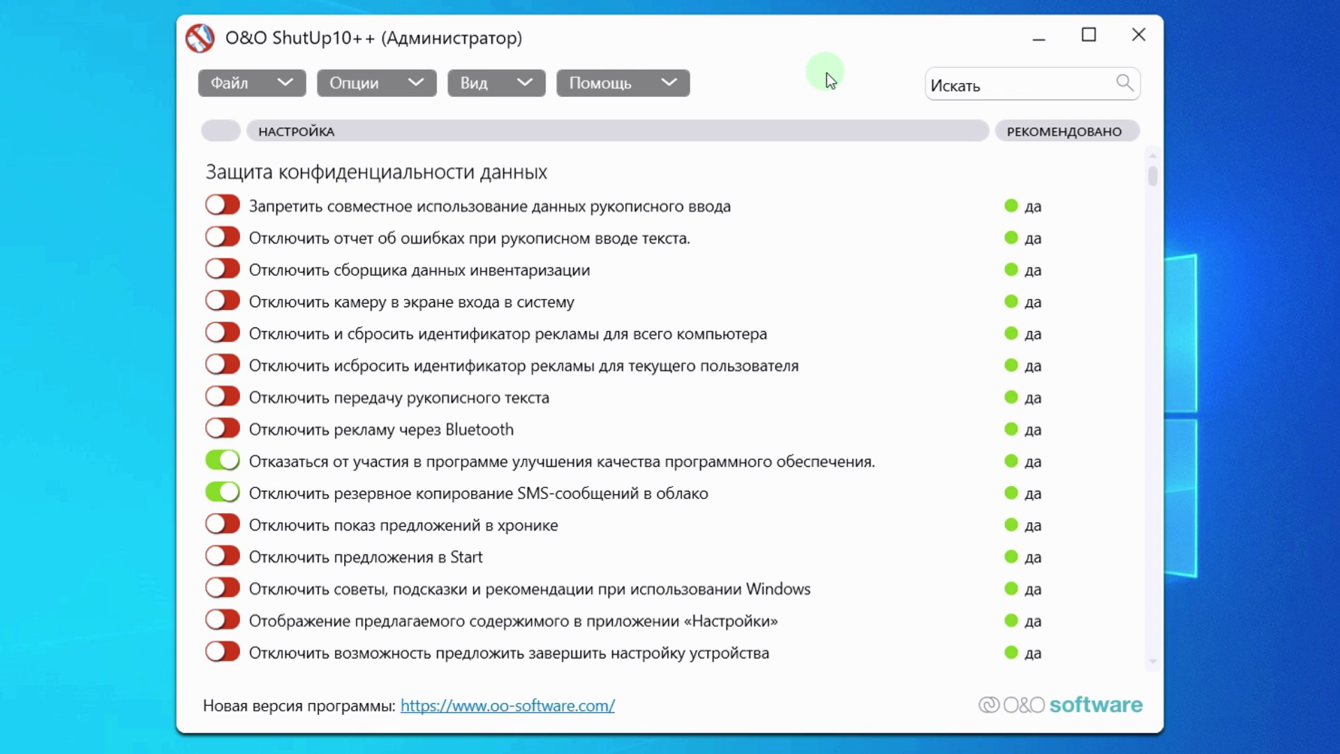
{"action": "left_click", "coordinate": [403, 94]}
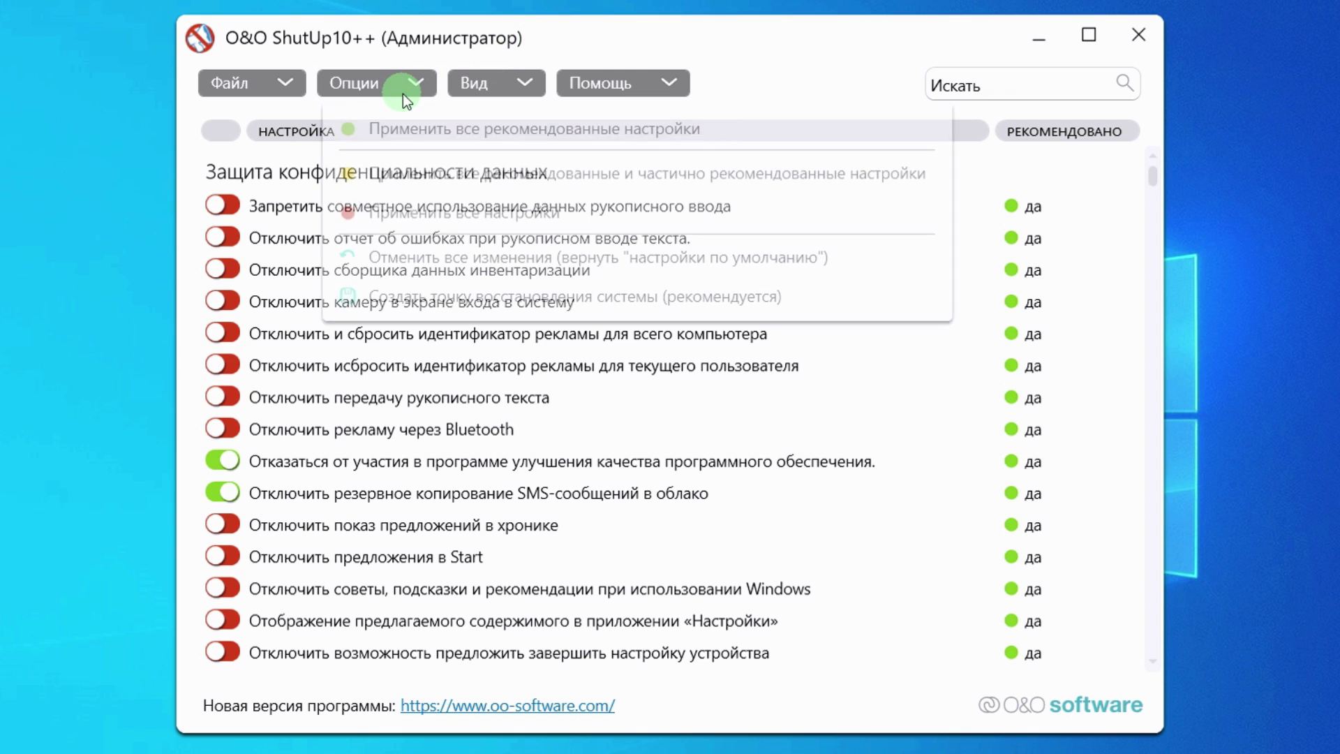
{"action": "left_click", "coordinate": [412, 129]}
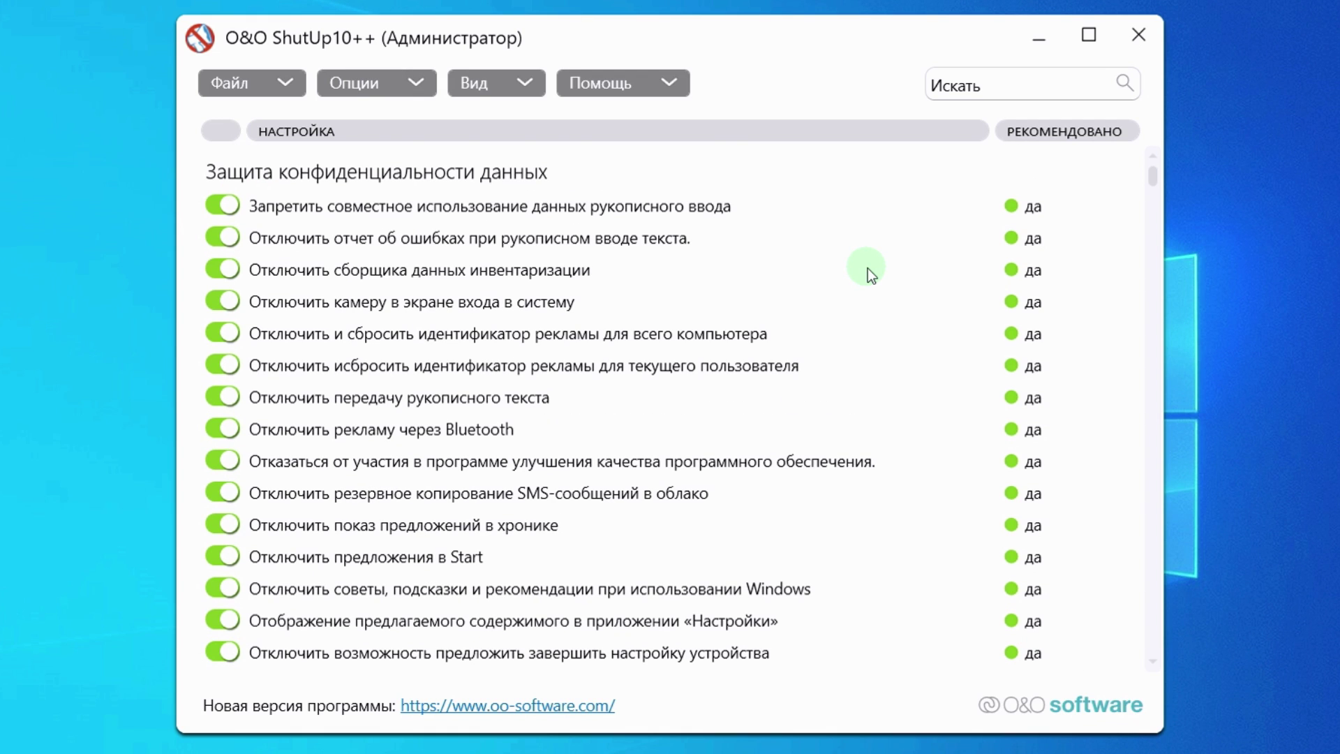
- Turn on the four conditionally recommended (условно) settings under Защита конфиденциальности данных, from biometrics through text suggestions
{"action": "scroll", "coordinate": [868, 268], "scroll_direction": "down", "scroll_amount": 5}
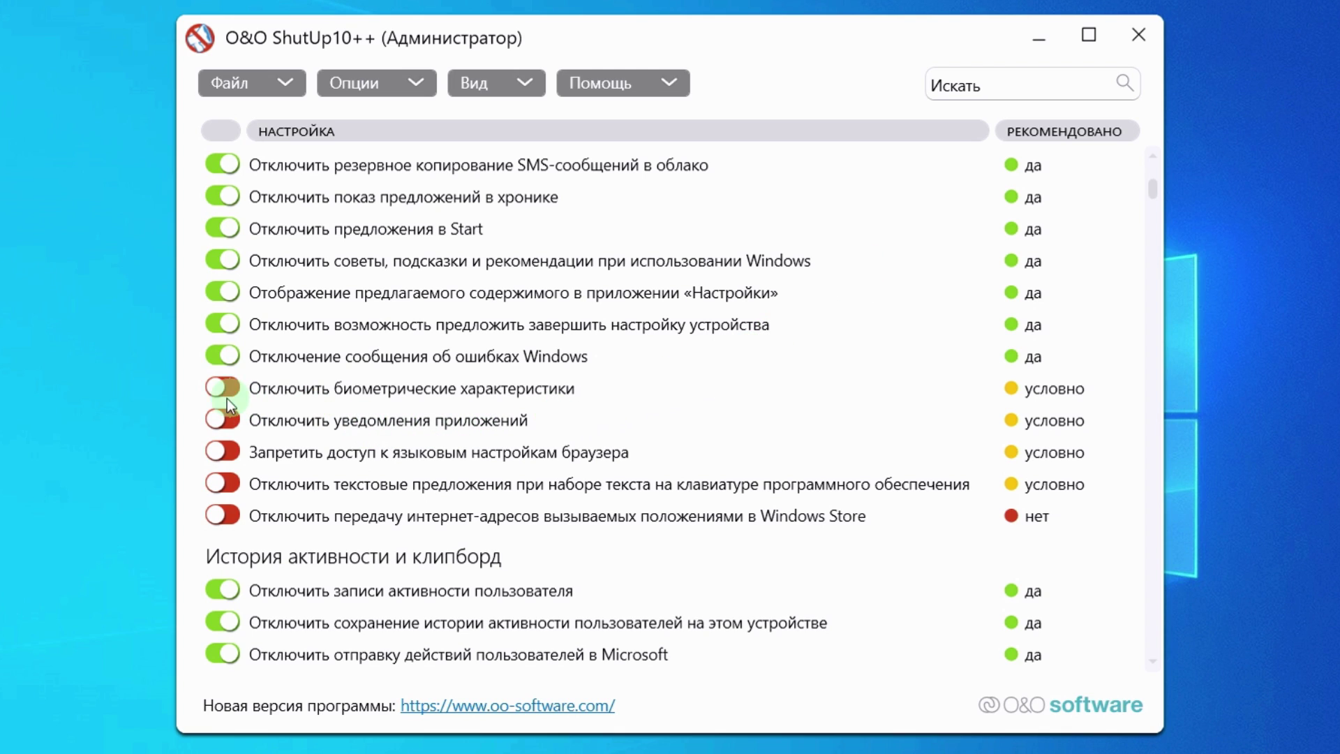
{"action": "left_click", "coordinate": [224, 420]}
{"action": "left_click", "coordinate": [231, 452]}
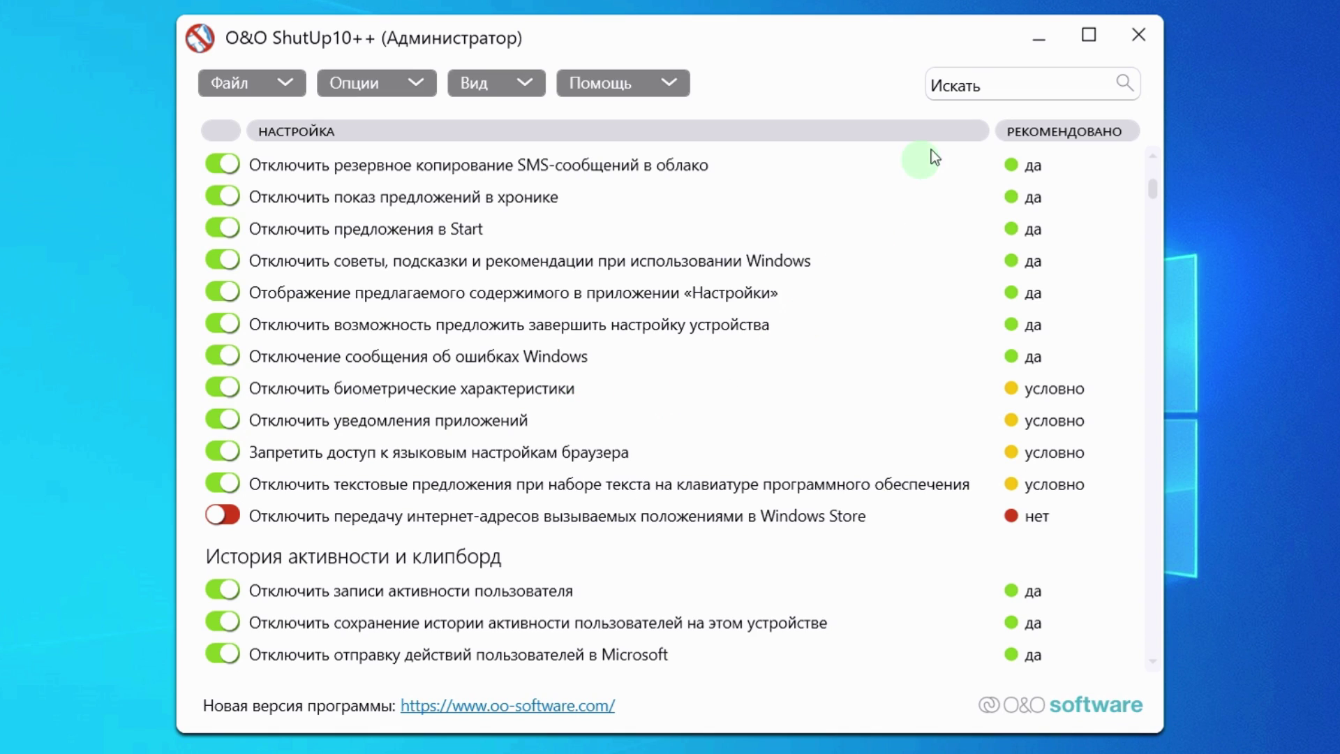
- Filter the settings by "обнов", turn on "Отключить автоматическое обновление системы (Windows-Update)" and clear the filter
{"action": "left_click", "coordinate": [962, 82]}
{"action": "type", "text": "обнов"}
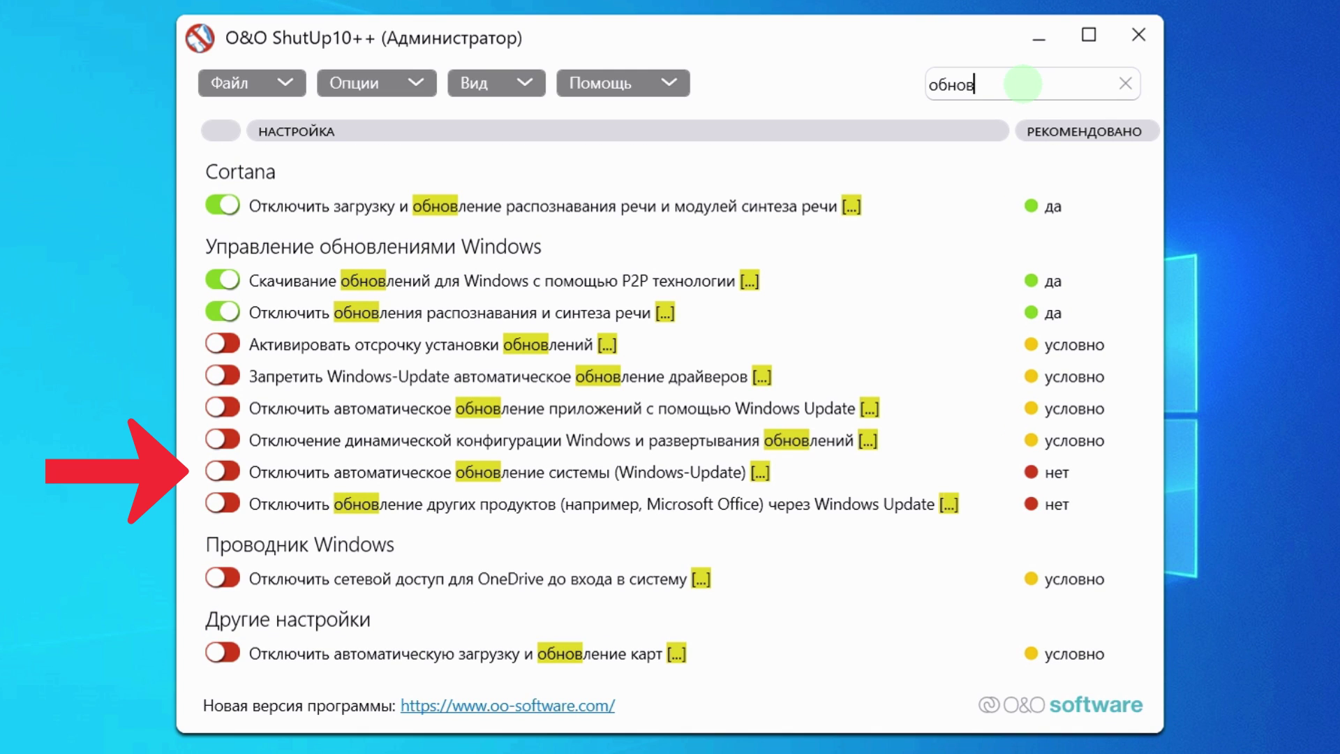
{"action": "left_click", "coordinate": [232, 474]}
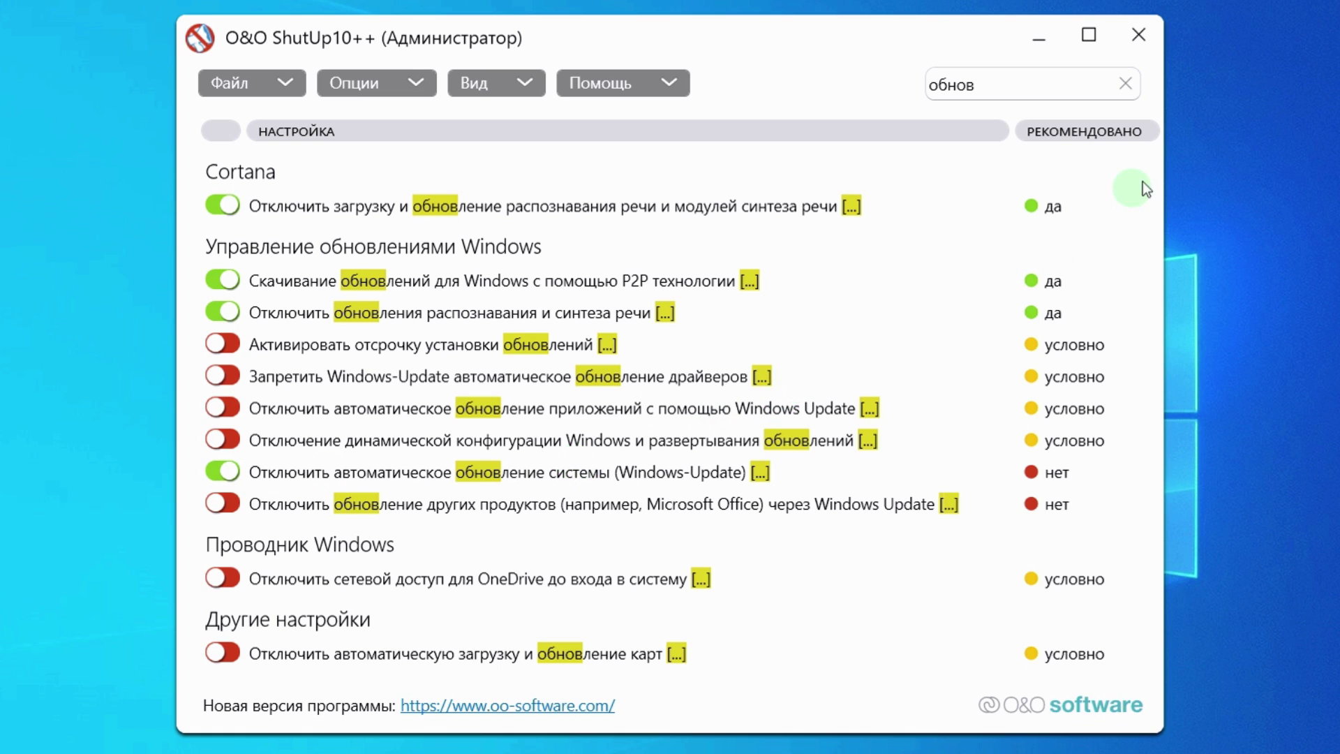
{"action": "left_click", "coordinate": [1124, 84]}
- Filter the settings by "oned", turn on all three OneDrive settings under Проводник Windows and clear the filter
{"action": "left_click", "coordinate": [1005, 98]}
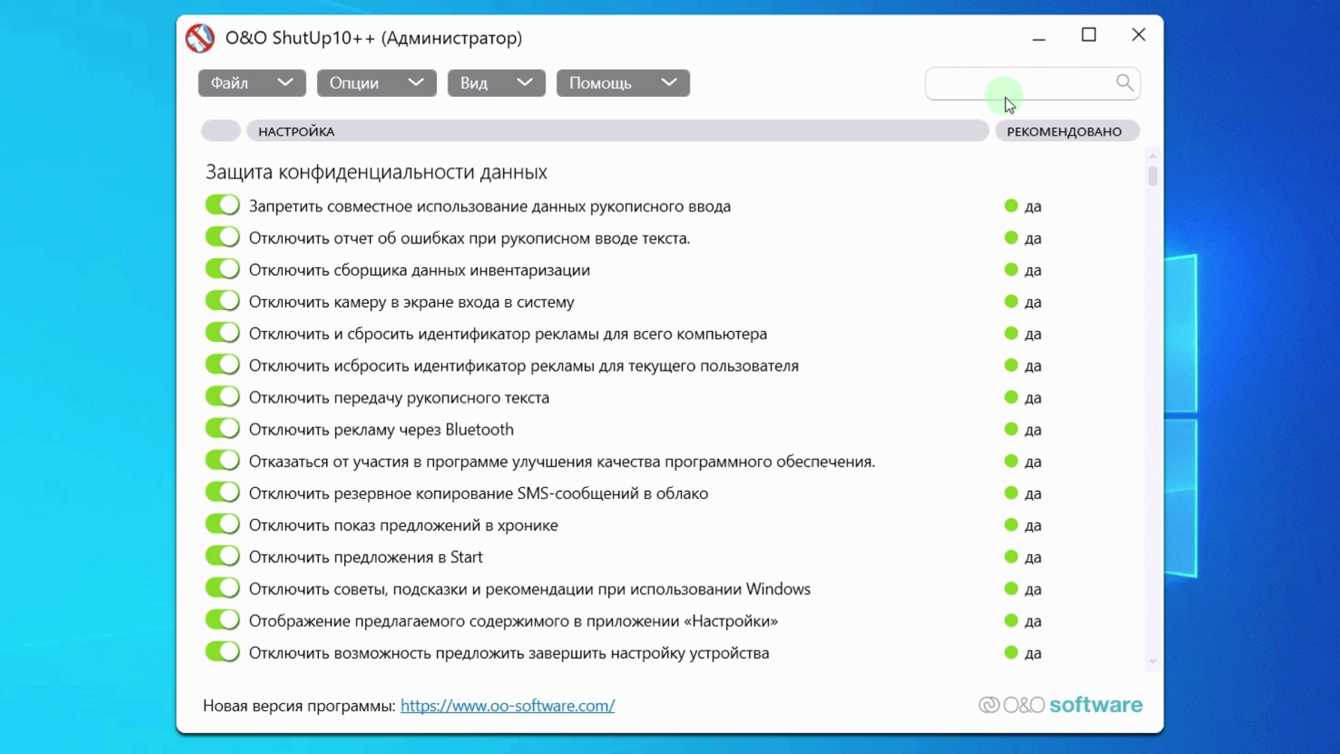
{"action": "type", "text": "oned"}
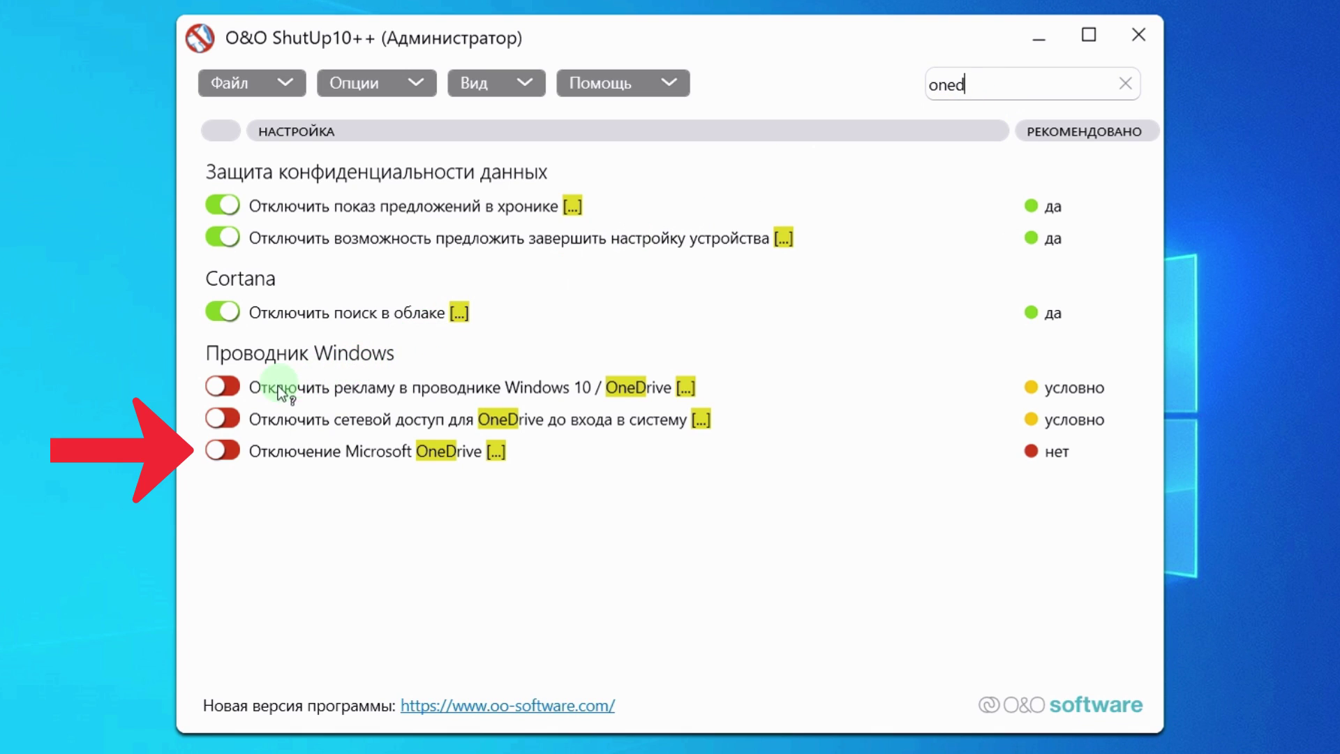
{"action": "left_click", "coordinate": [222, 418]}
{"action": "left_click", "coordinate": [222, 450]}
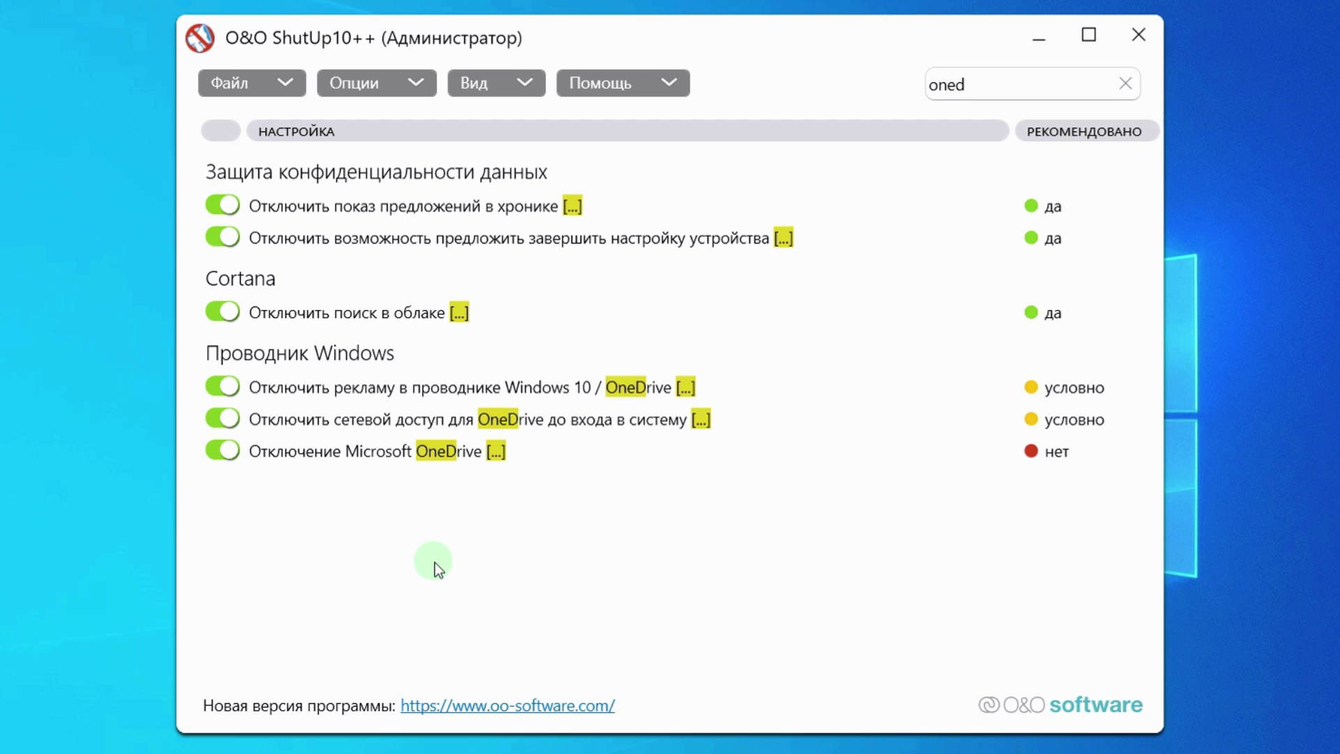
{"action": "left_click", "coordinate": [1127, 85]}
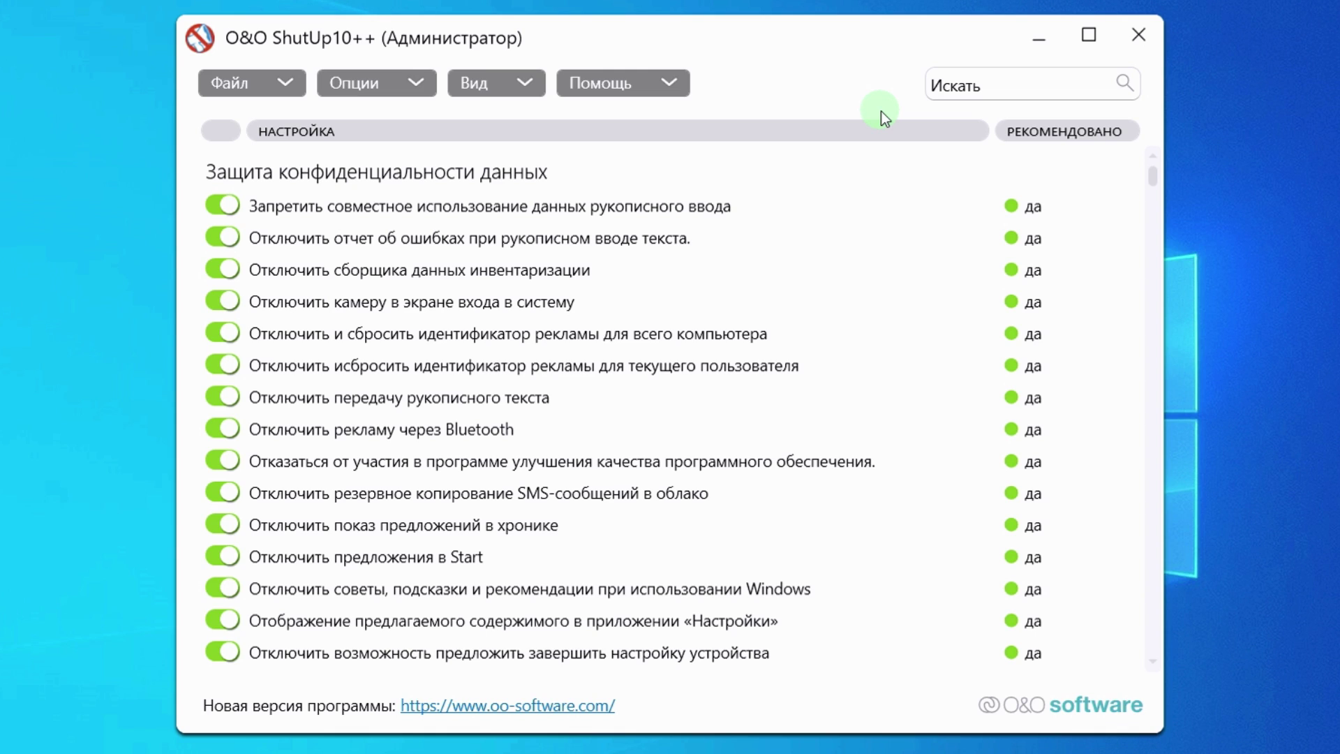
- Export the current settings into the ShutUPSettings folder as ooshutup10MY.cfg
{"action": "left_click", "coordinate": [275, 90]}
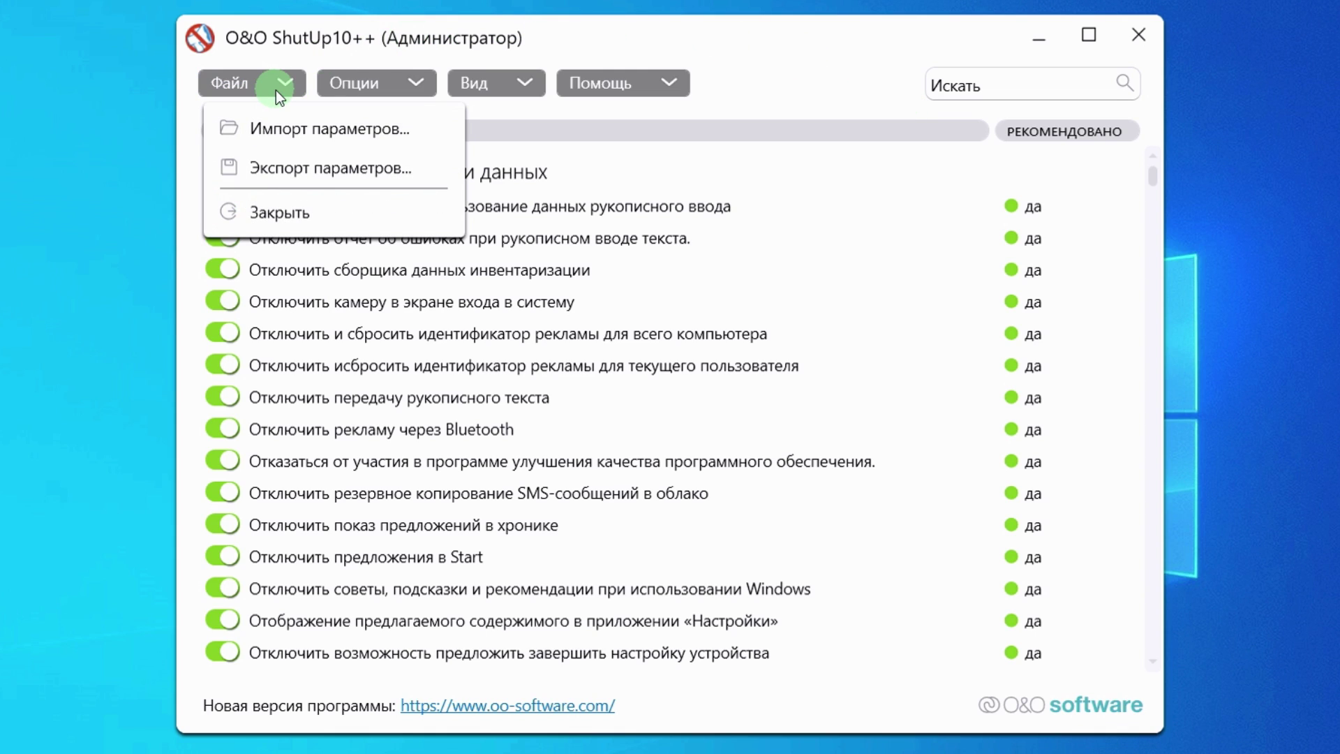
{"action": "left_click", "coordinate": [294, 169]}
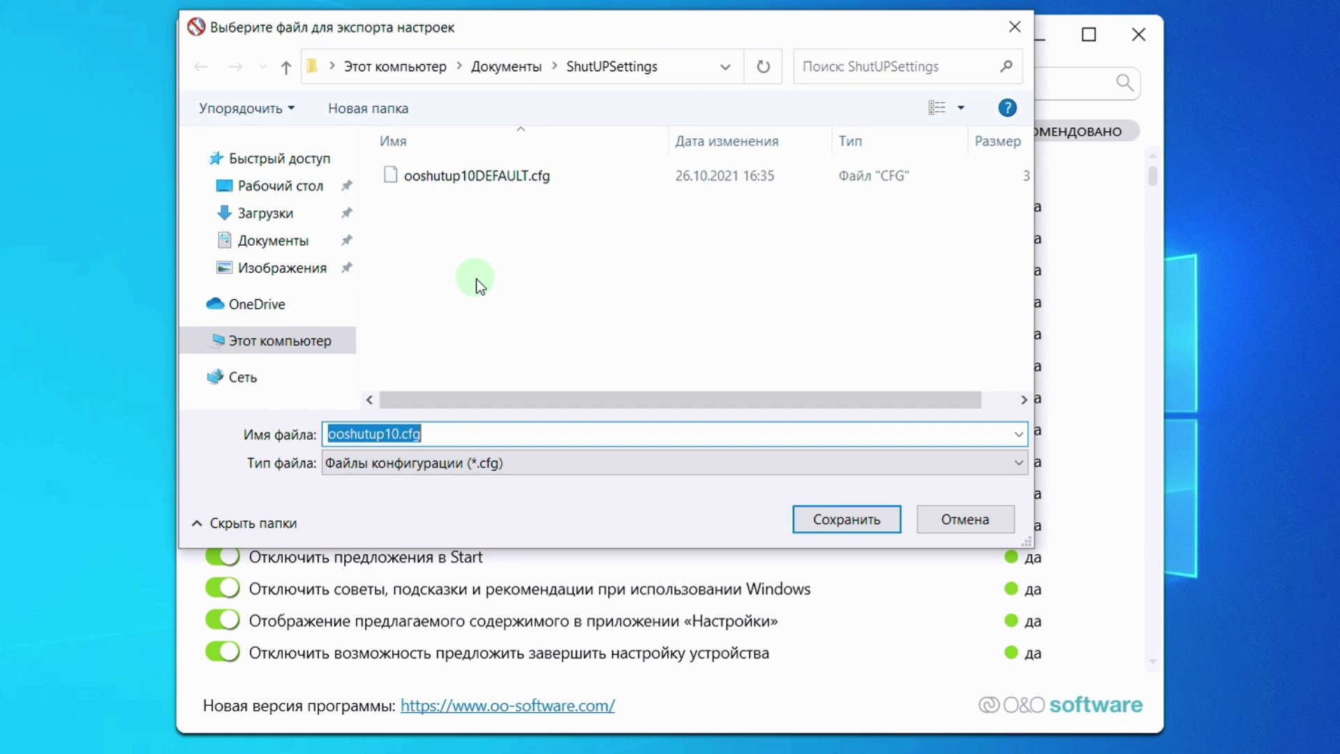
{"action": "left_click", "coordinate": [400, 433]}
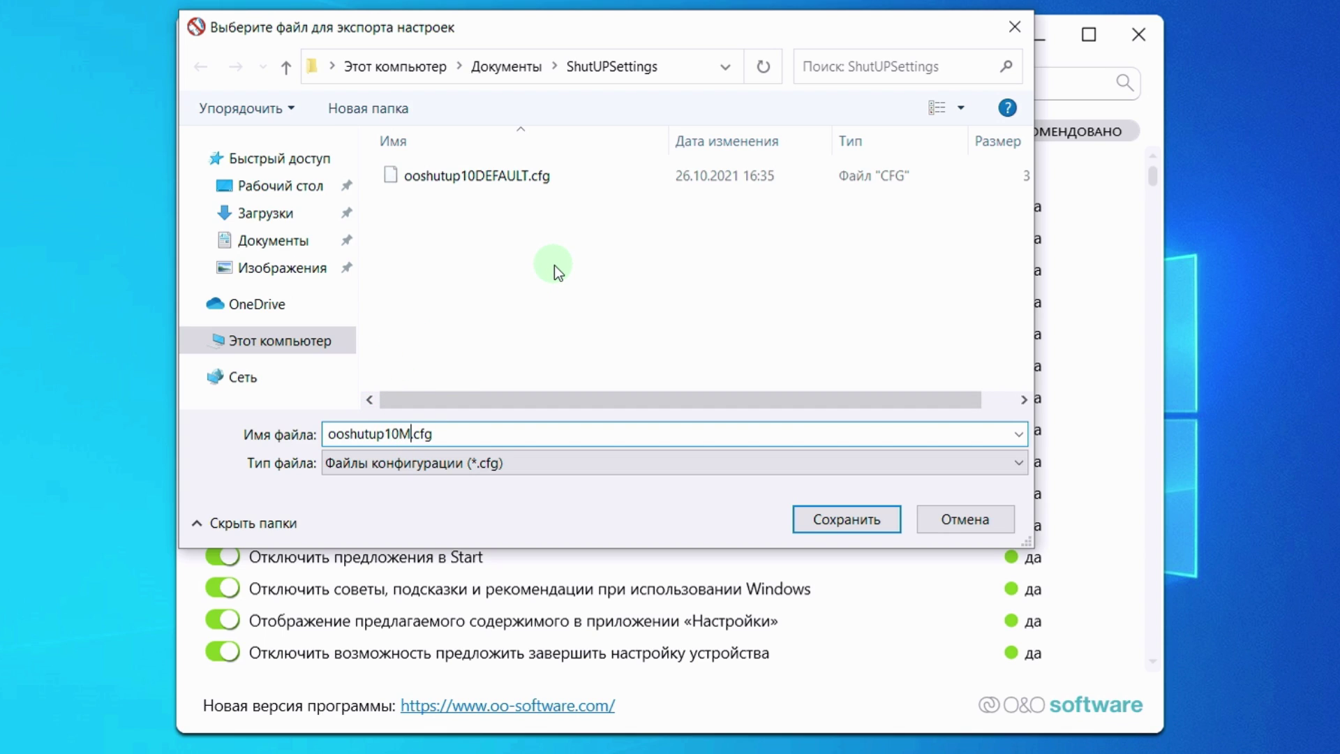
{"action": "type", "text": "MY"}
{"action": "left_click", "coordinate": [847, 519]}
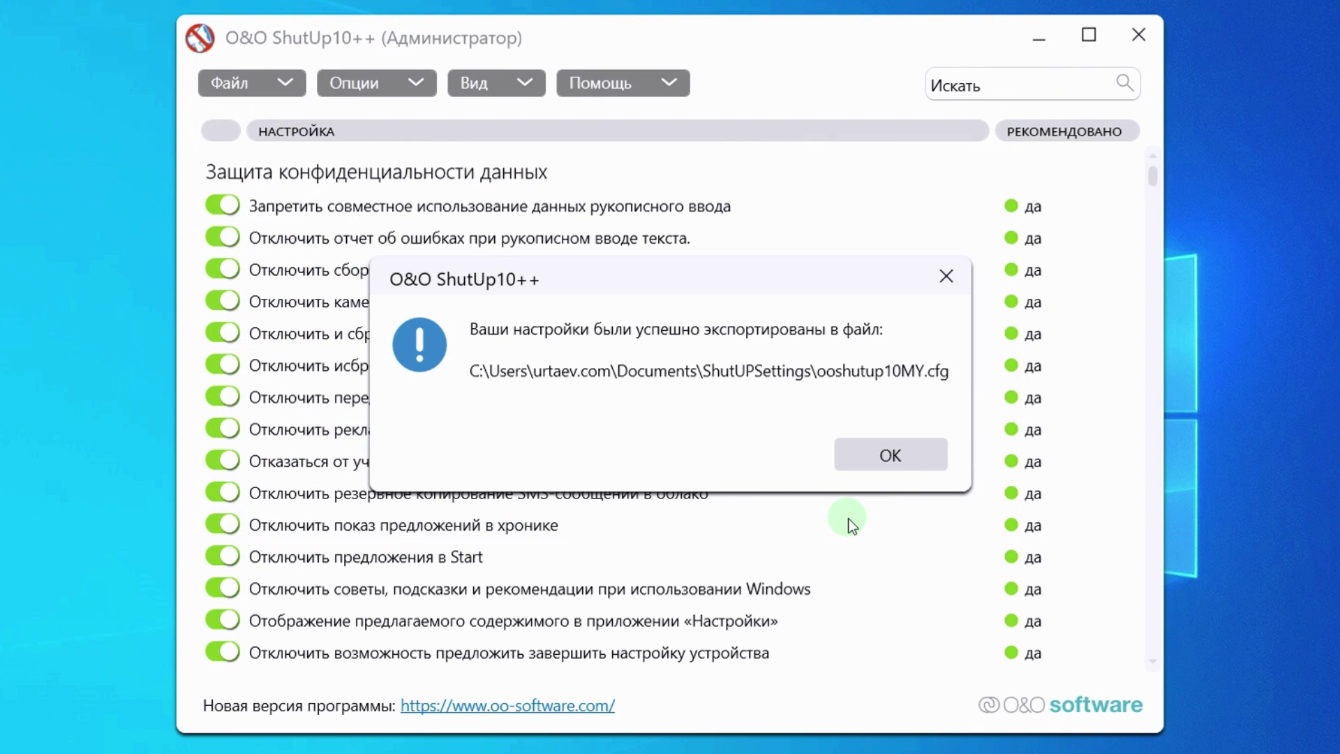
{"action": "left_click", "coordinate": [877, 459]}
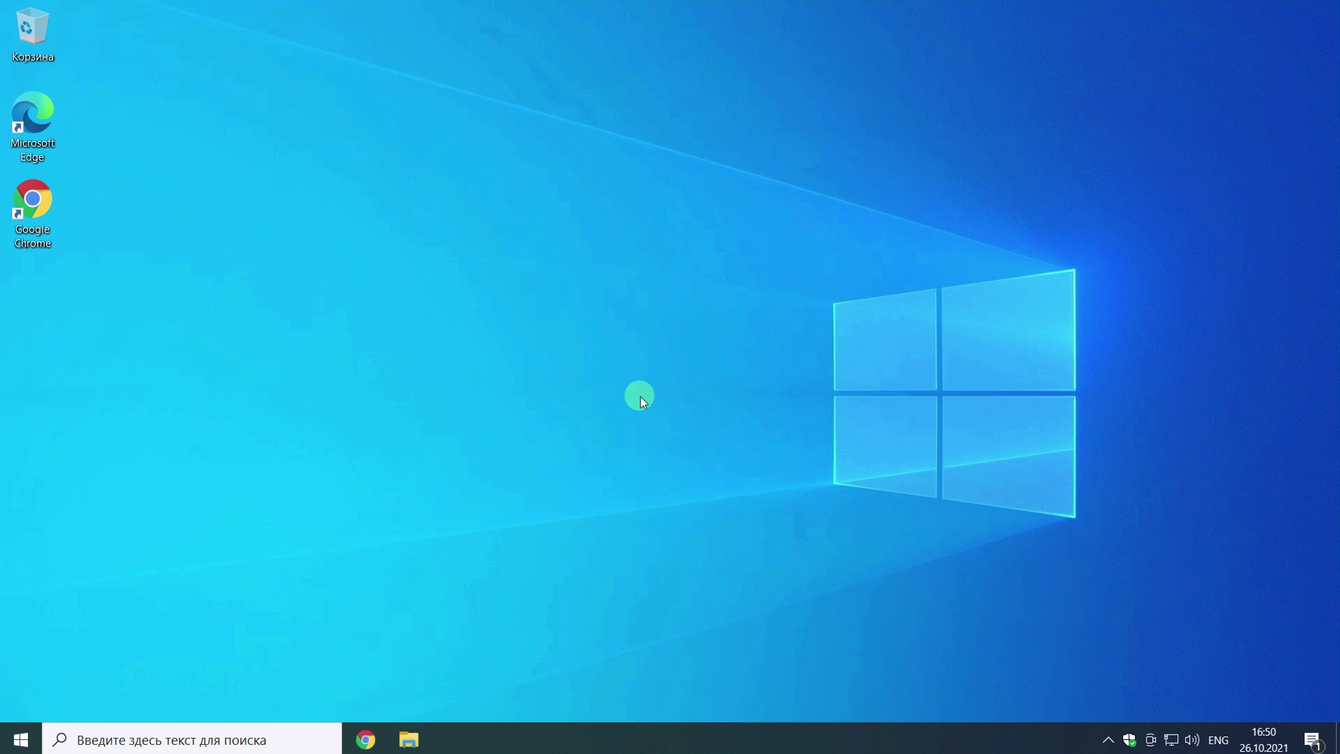
- Launch OOSU10.exe from the Загрузки folder and allow it to make changes to the device
{"action": "left_click", "coordinate": [408, 739]}
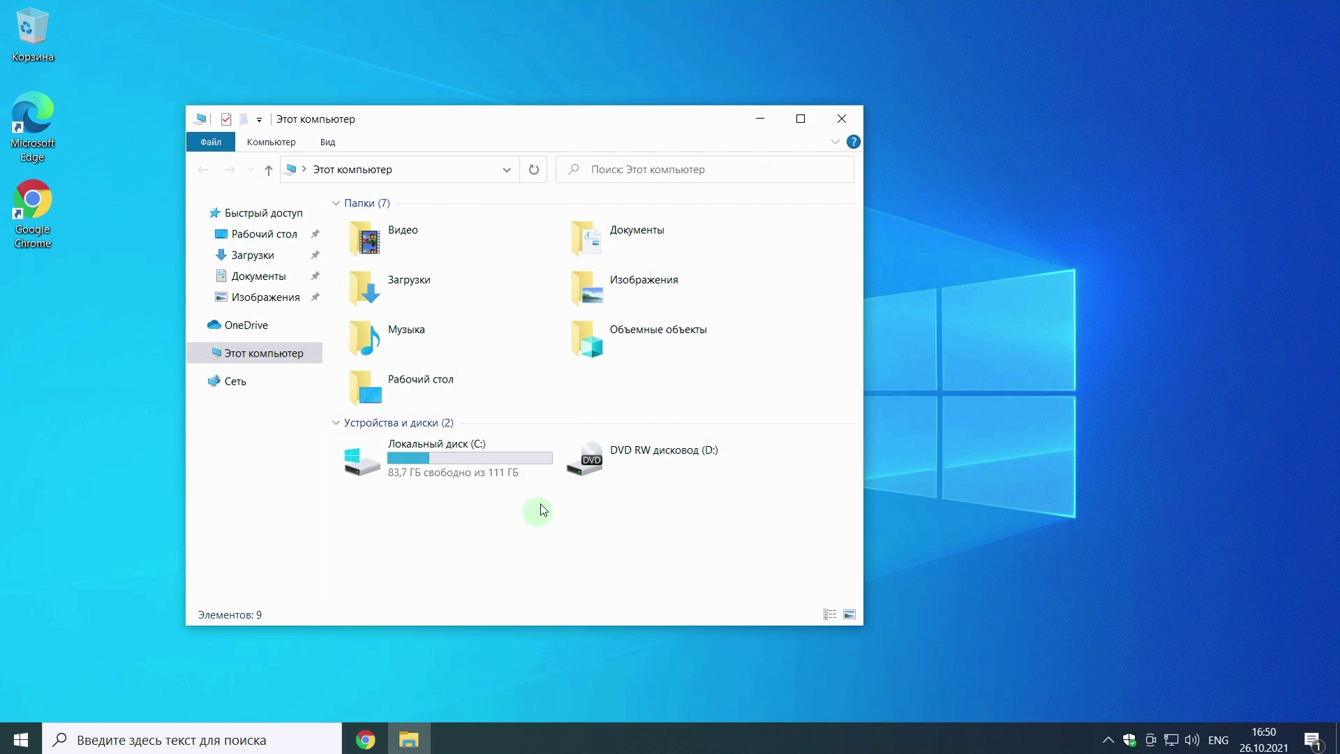
{"action": "double_click", "coordinate": [428, 283]}
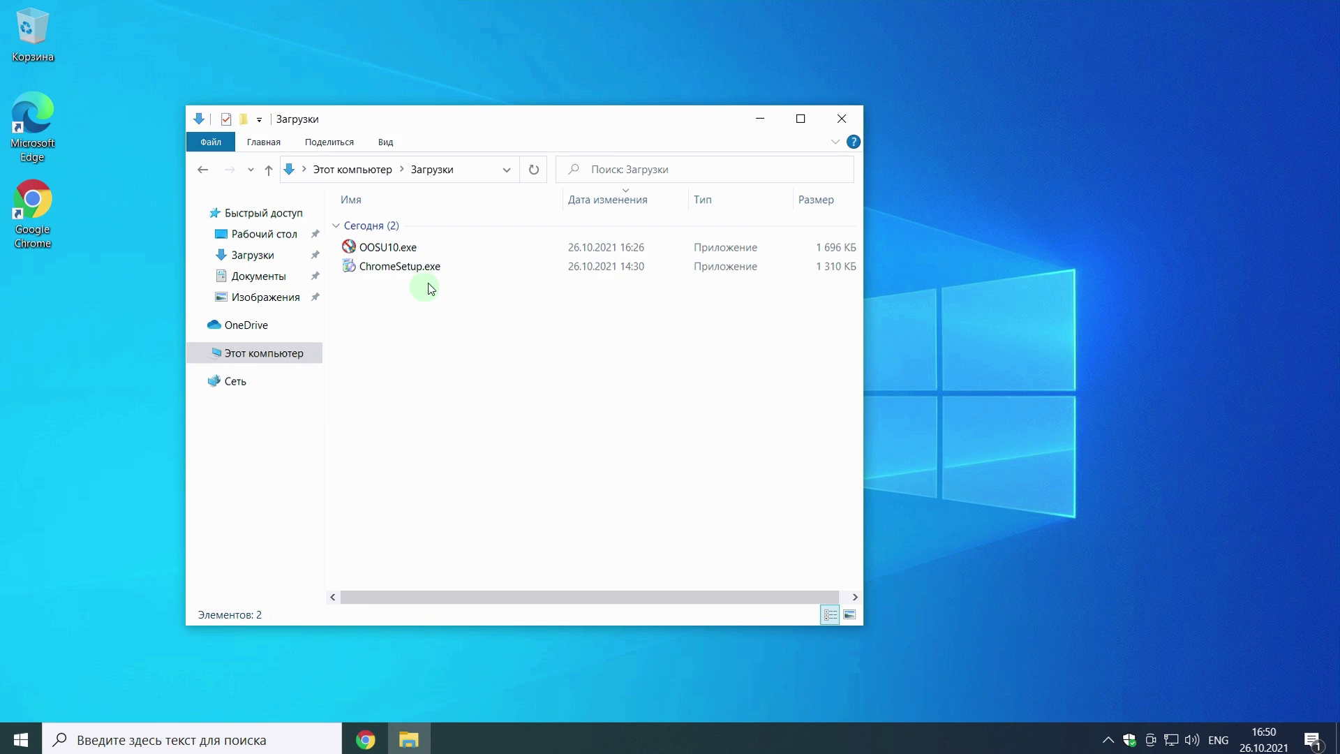
{"action": "double_click", "coordinate": [437, 253]}
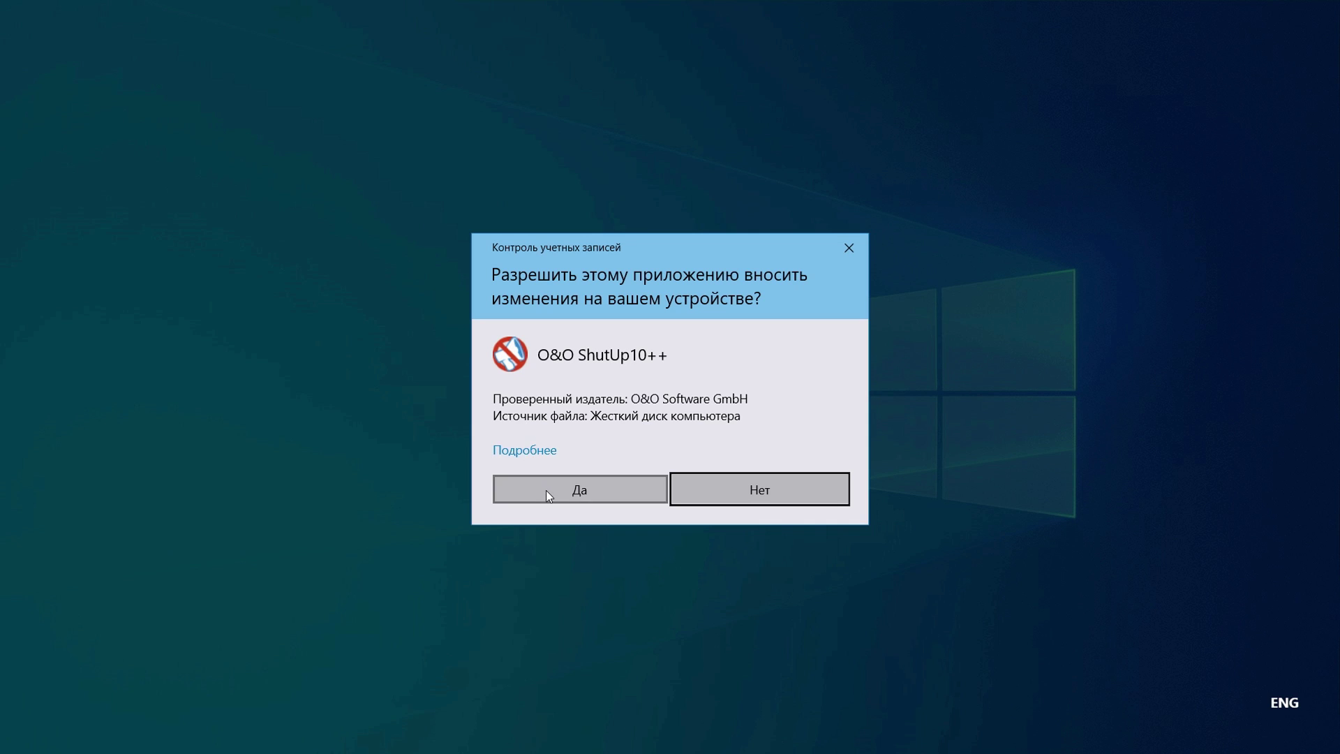
{"action": "left_click", "coordinate": [546, 489]}
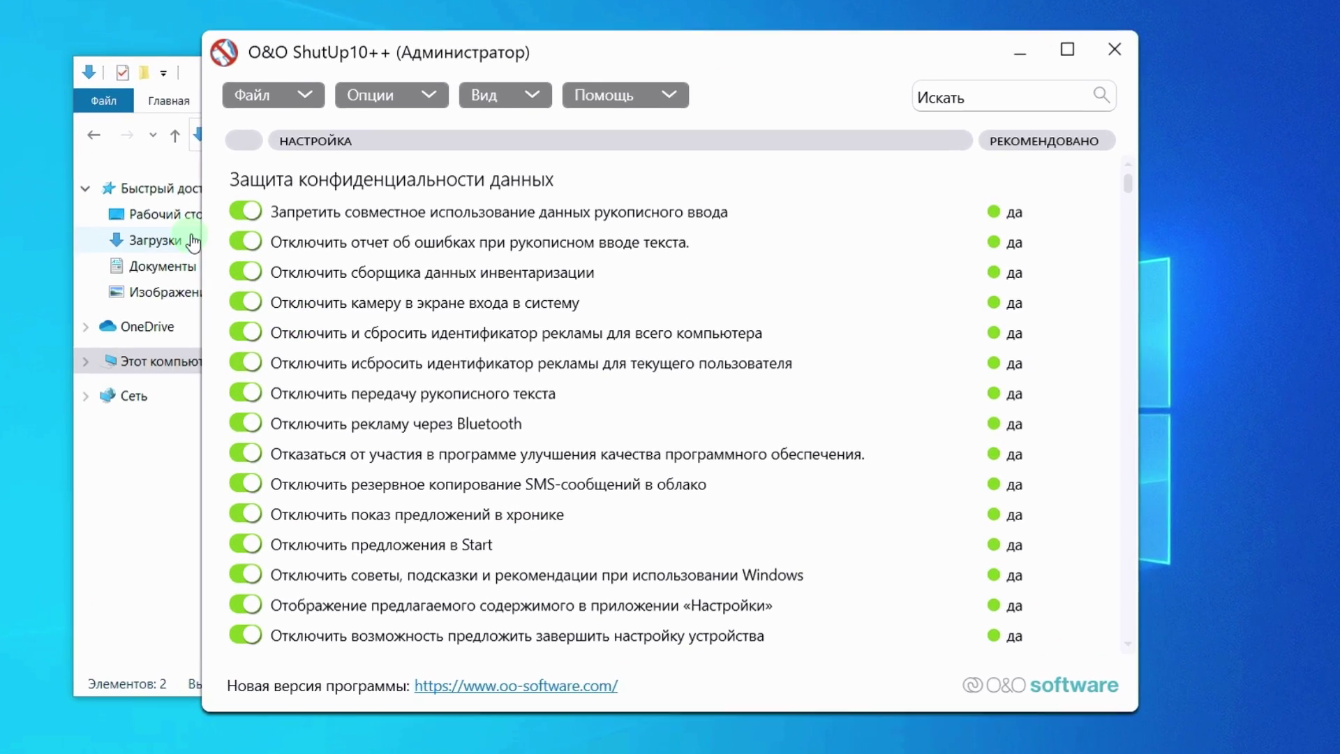
- Import the saved settings from ooshutup10MY.cfg in the ShutUPSettings folder
{"action": "left_click", "coordinate": [279, 100]}
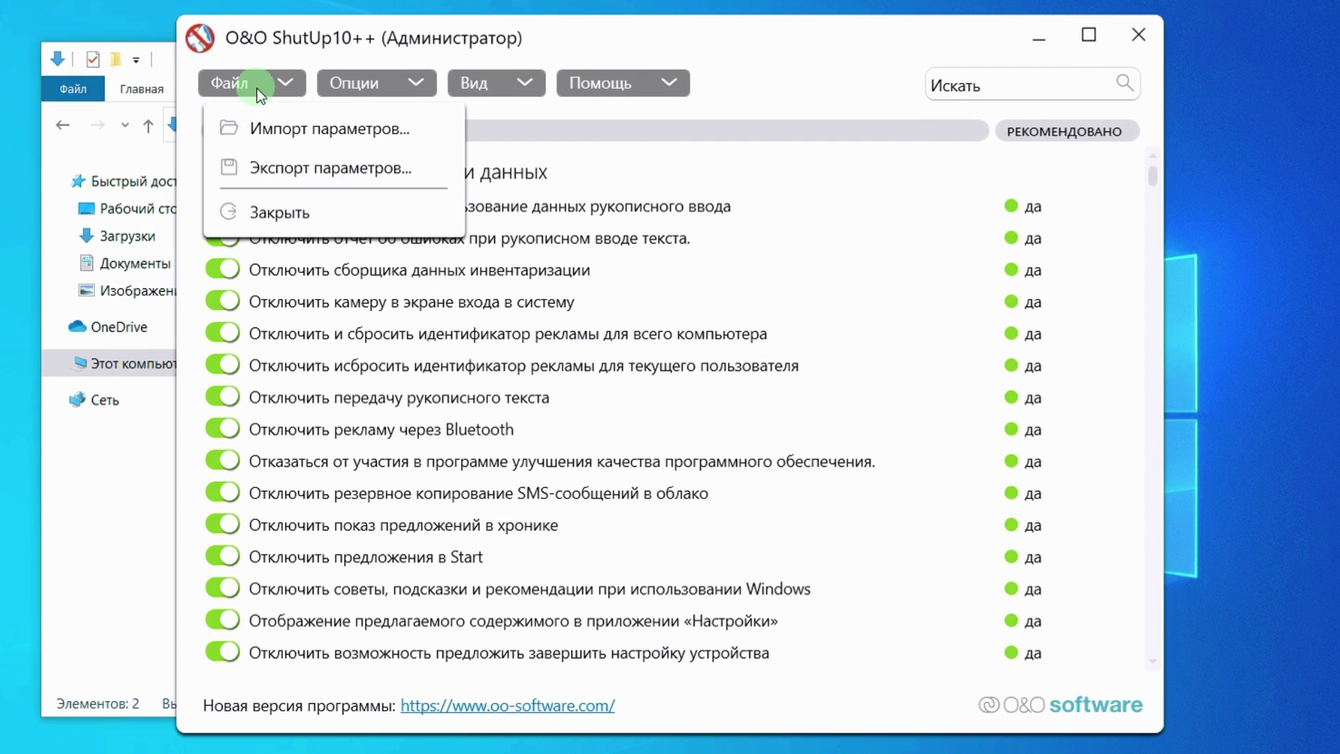
{"action": "left_click", "coordinate": [288, 133]}
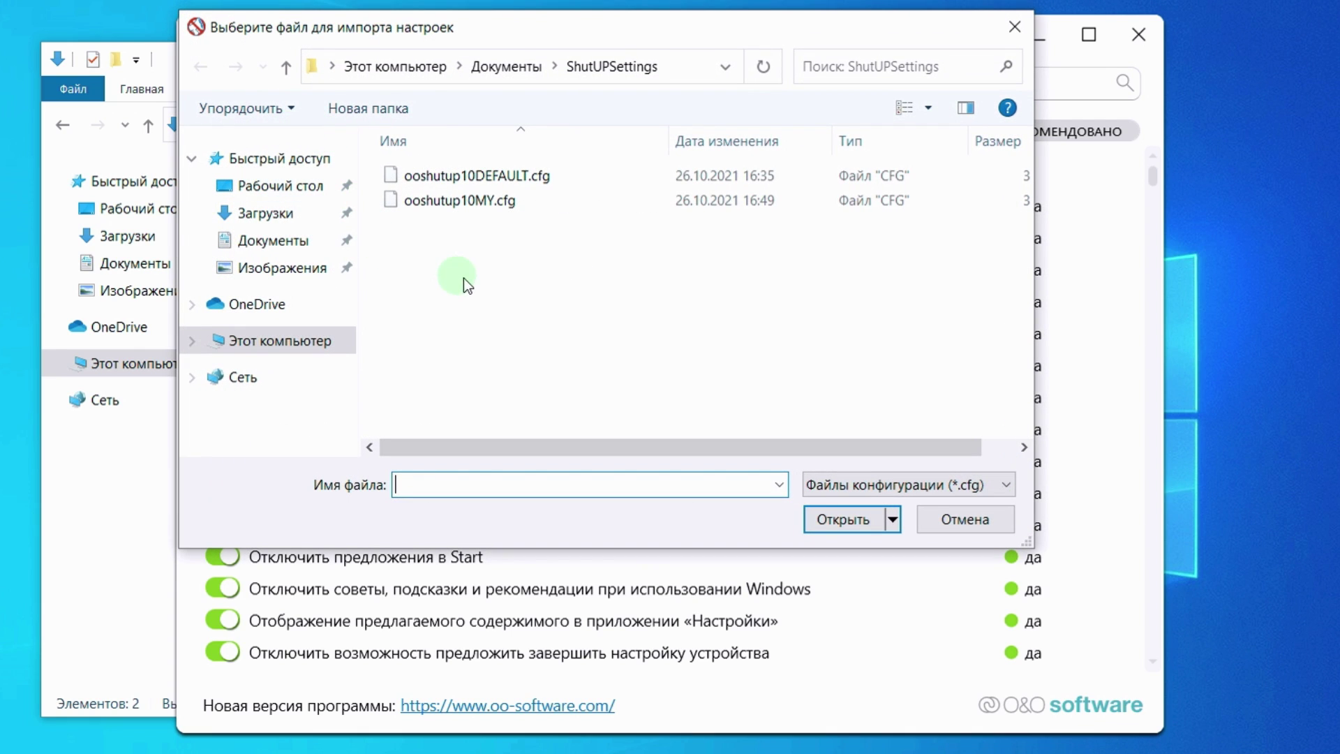
{"action": "left_click", "coordinate": [459, 204]}
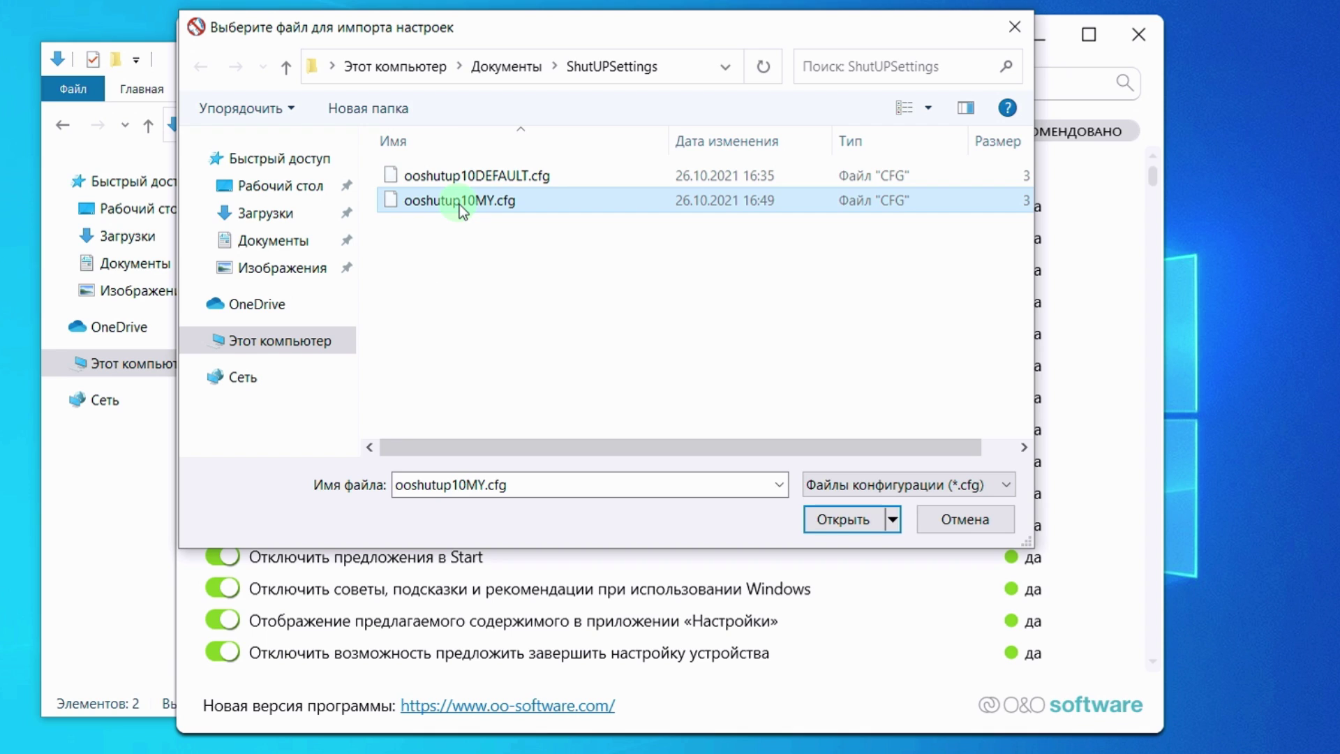
{"action": "left_click", "coordinate": [843, 517]}
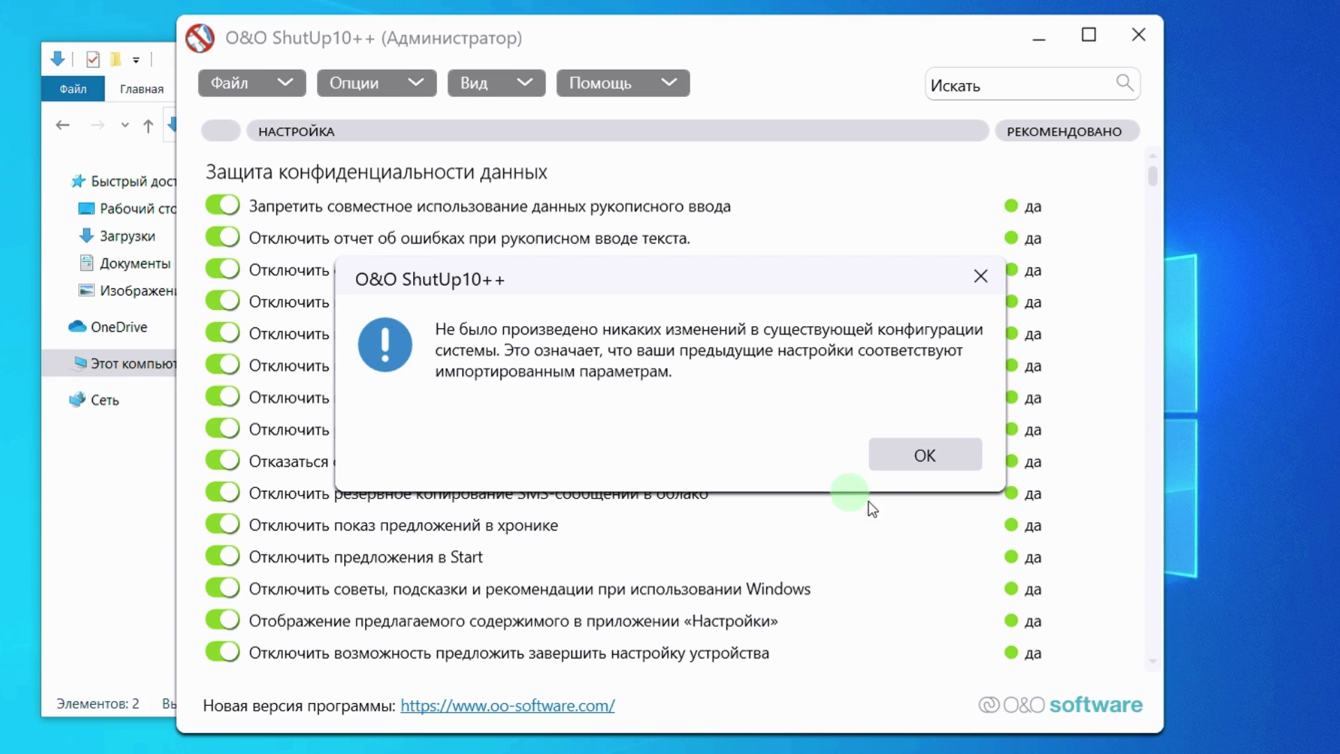
{"action": "left_click", "coordinate": [925, 452]}
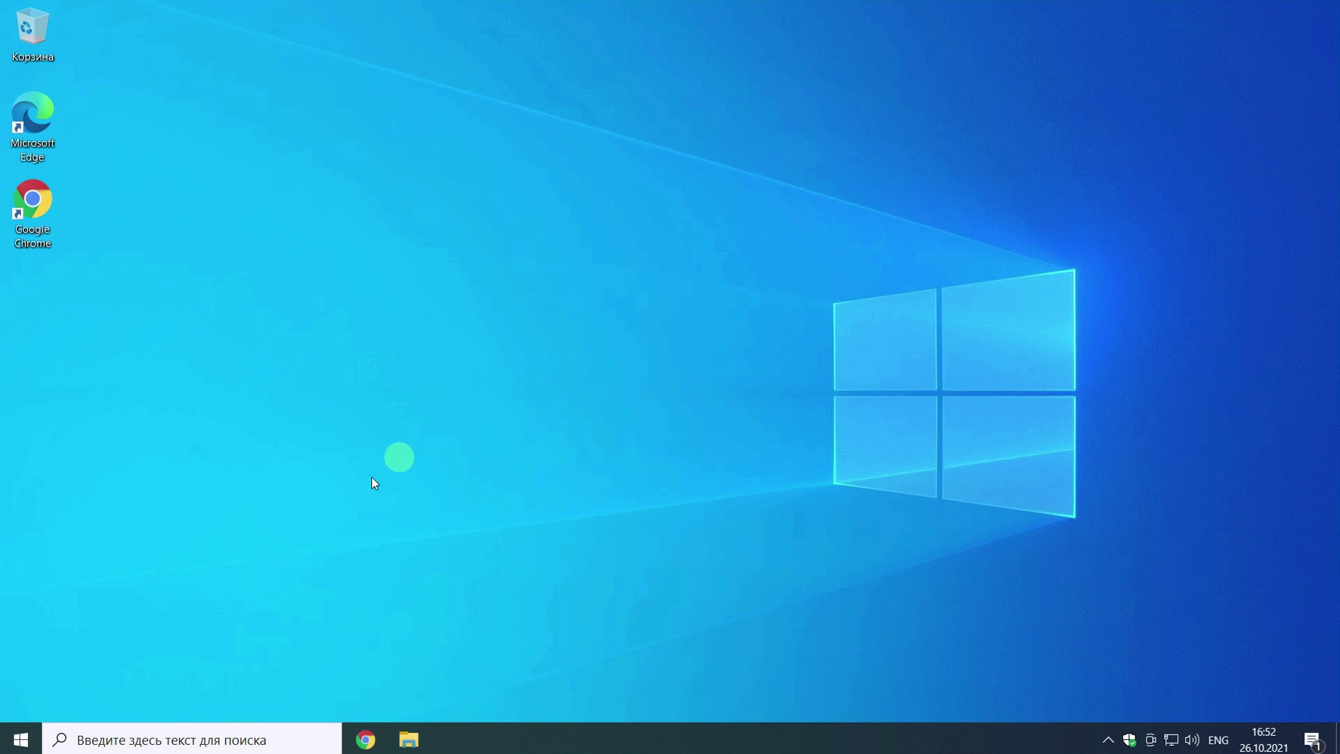
- Allow apps to use the advertising ID in the general privacy options of Windows Параметры and close the settings window
{"action": "left_click", "coordinate": [19, 740]}
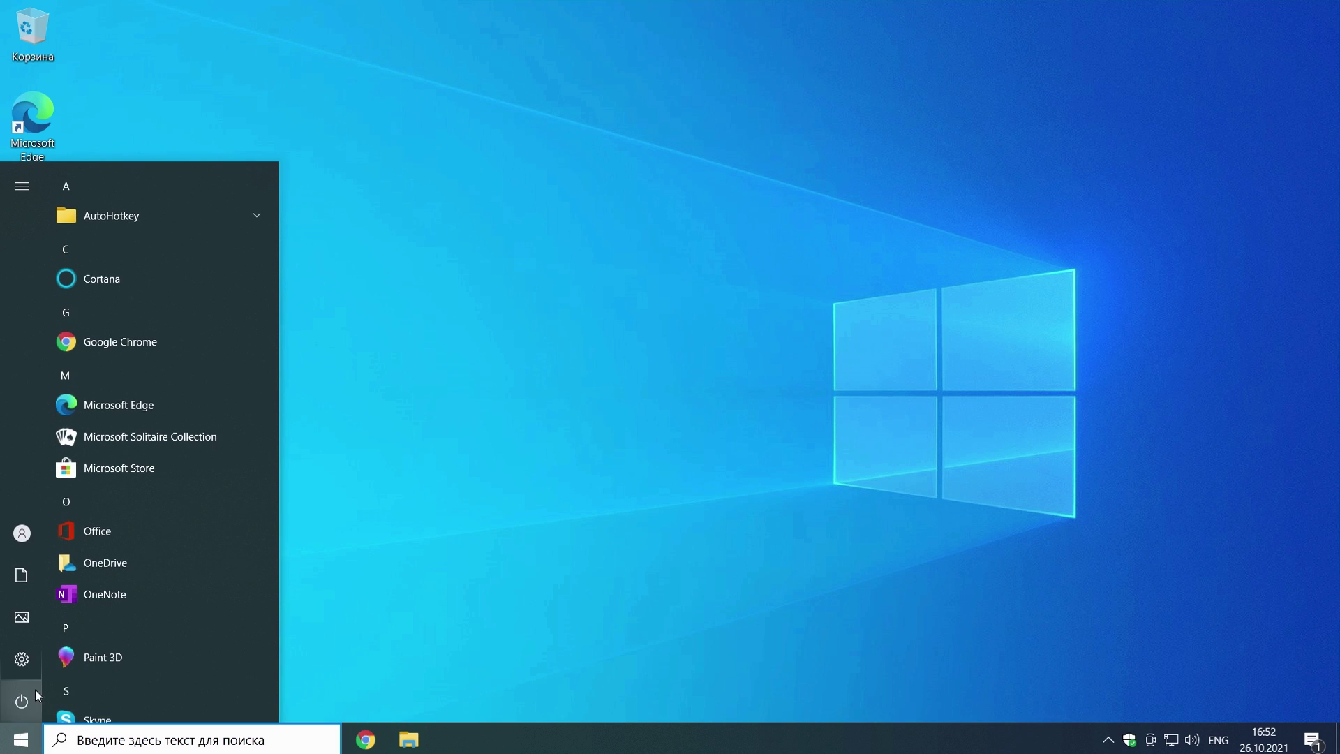
{"action": "left_click", "coordinate": [24, 659]}
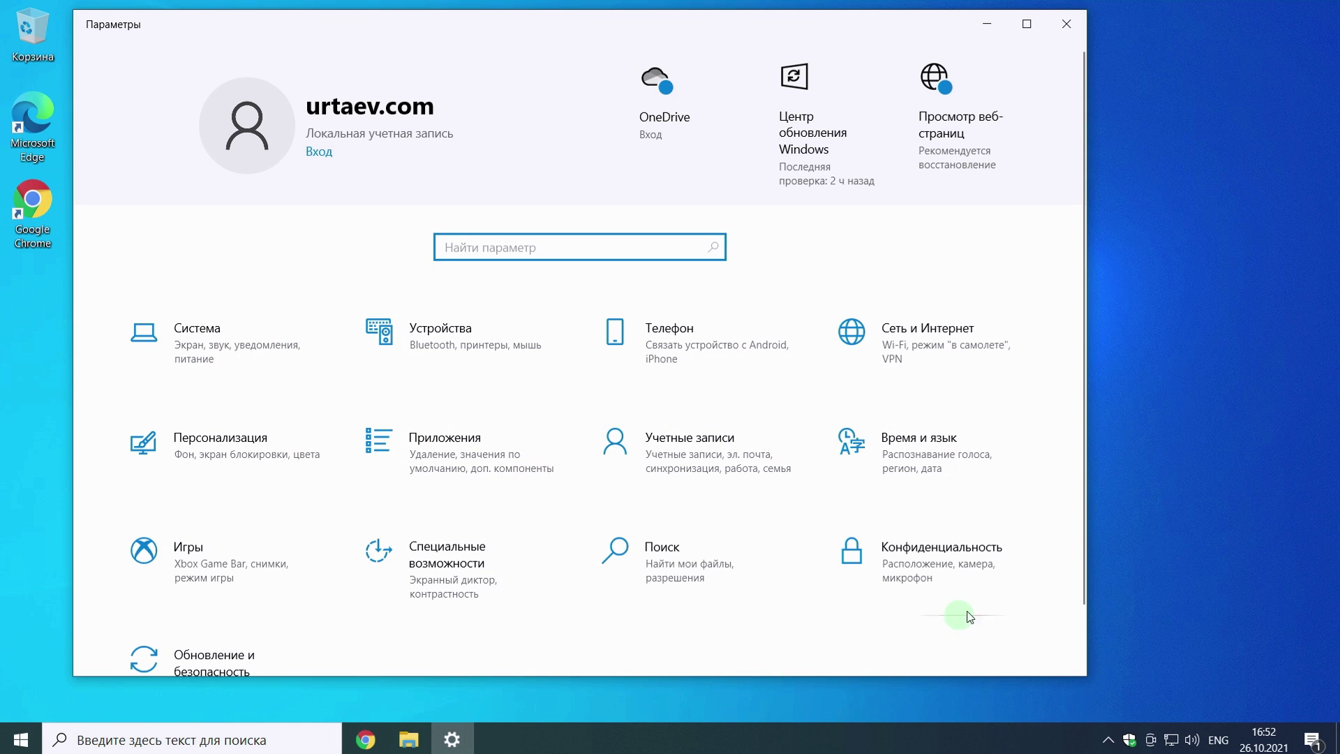
{"action": "left_click", "coordinate": [963, 572]}
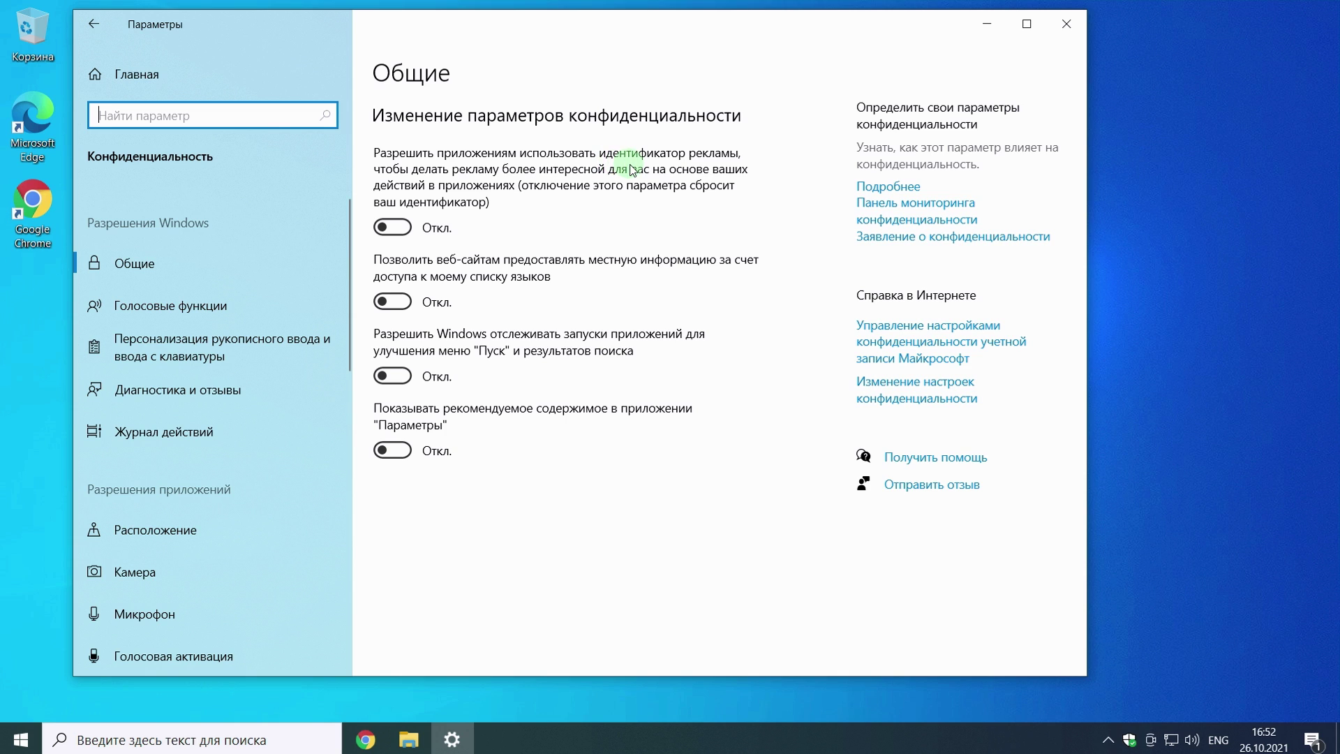
{"action": "left_click", "coordinate": [394, 228]}
{"action": "left_click", "coordinate": [1066, 24]}
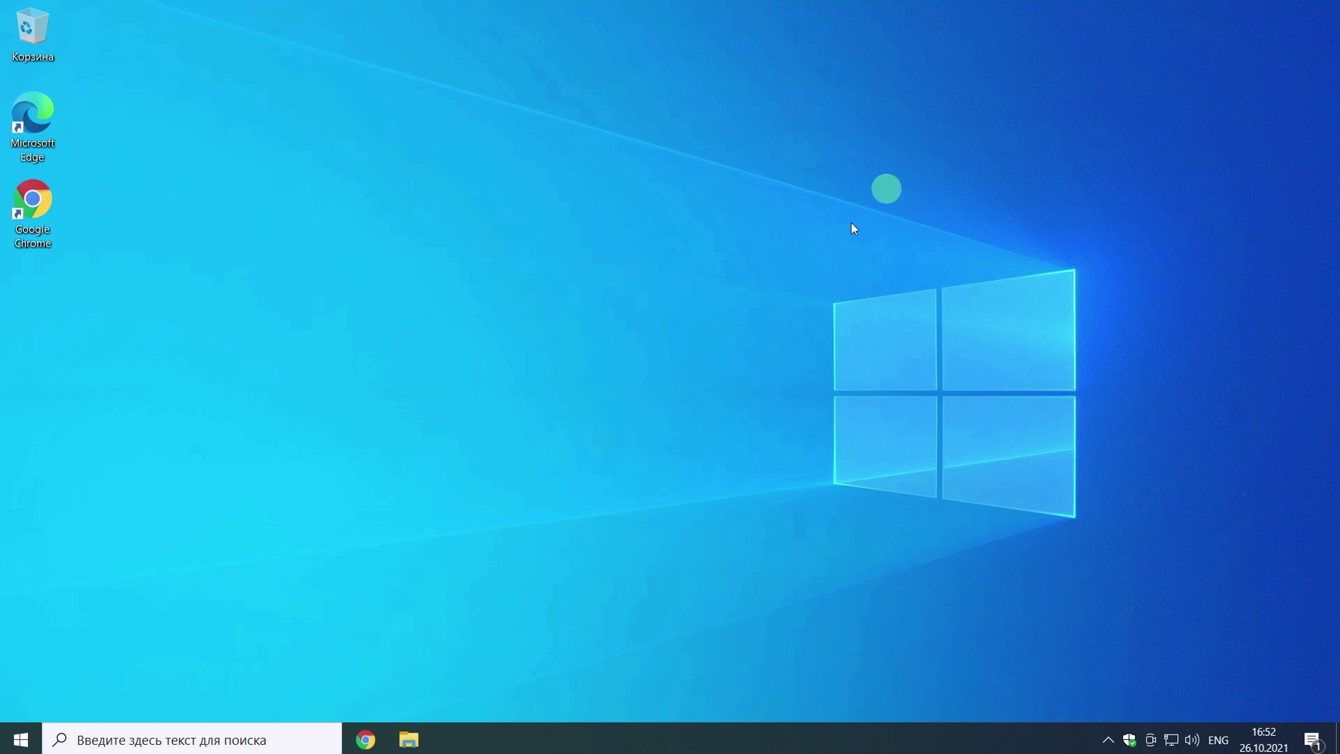
- Launch OOSU10.exe from the Загрузки folder, allow it to make changes to the device and close the folder window
{"action": "left_click", "coordinate": [408, 738]}
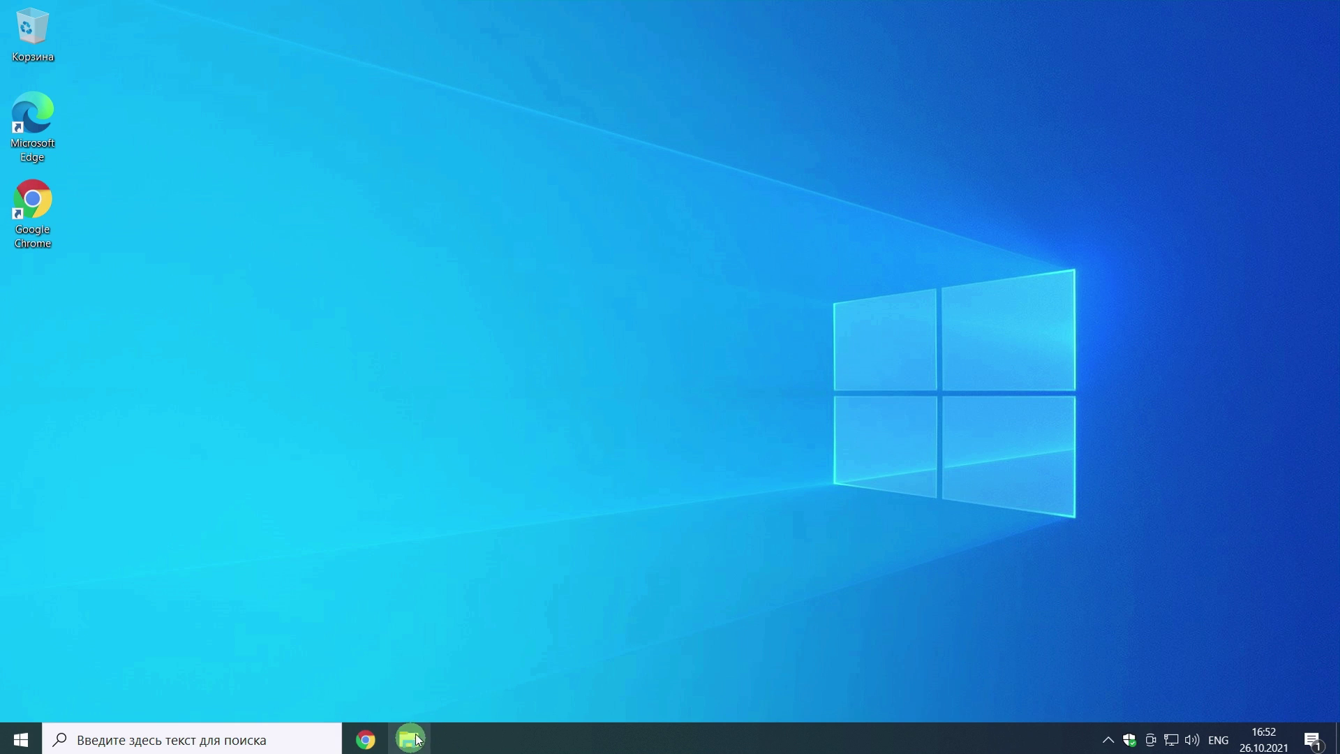
{"action": "double_click", "coordinate": [500, 288]}
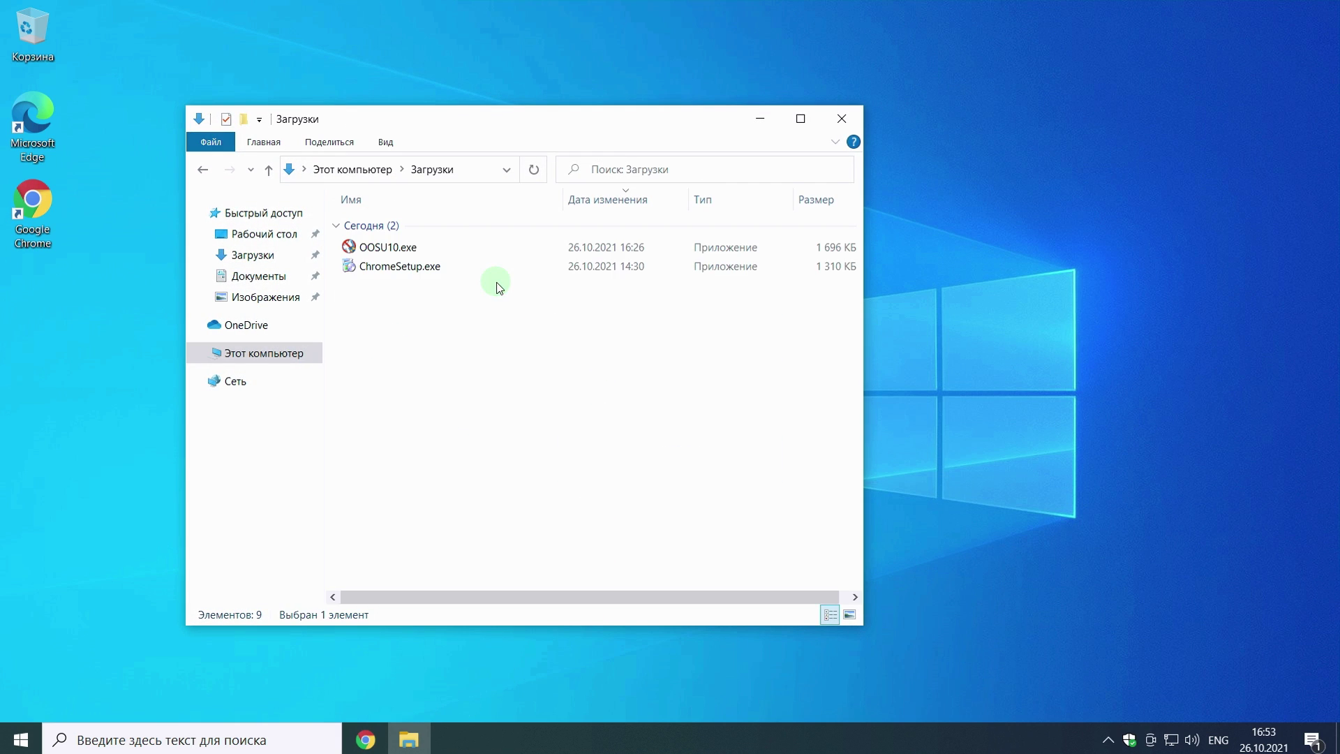
{"action": "double_click", "coordinate": [454, 251]}
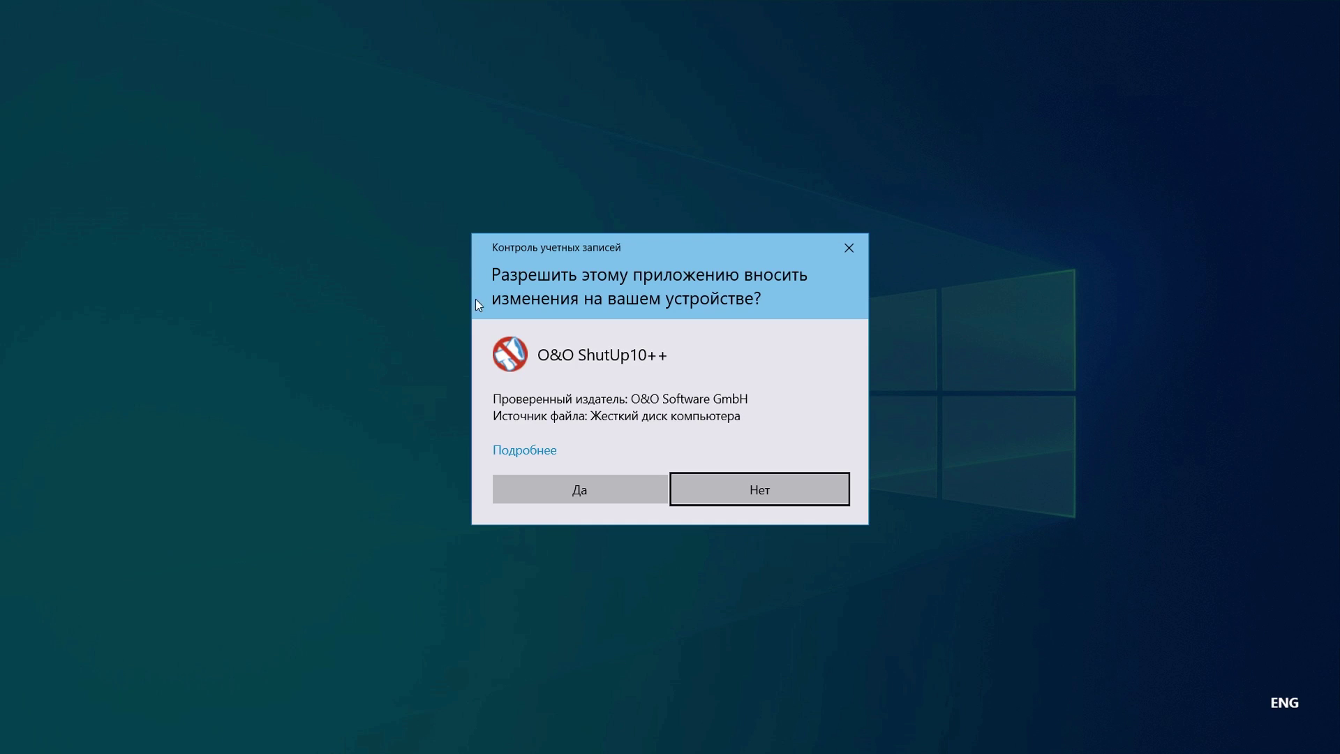
{"action": "left_click", "coordinate": [565, 488]}
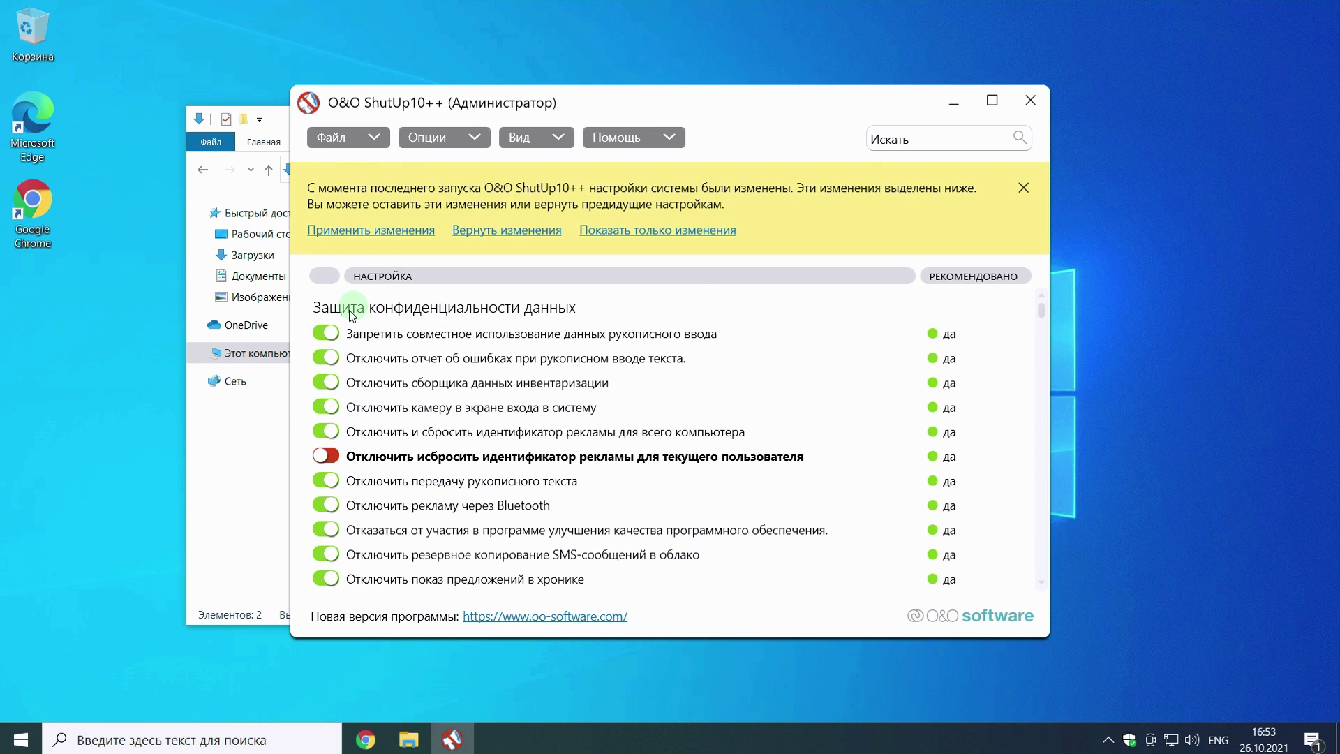
{"action": "left_click", "coordinate": [271, 424]}
{"action": "left_click", "coordinate": [868, 143]}
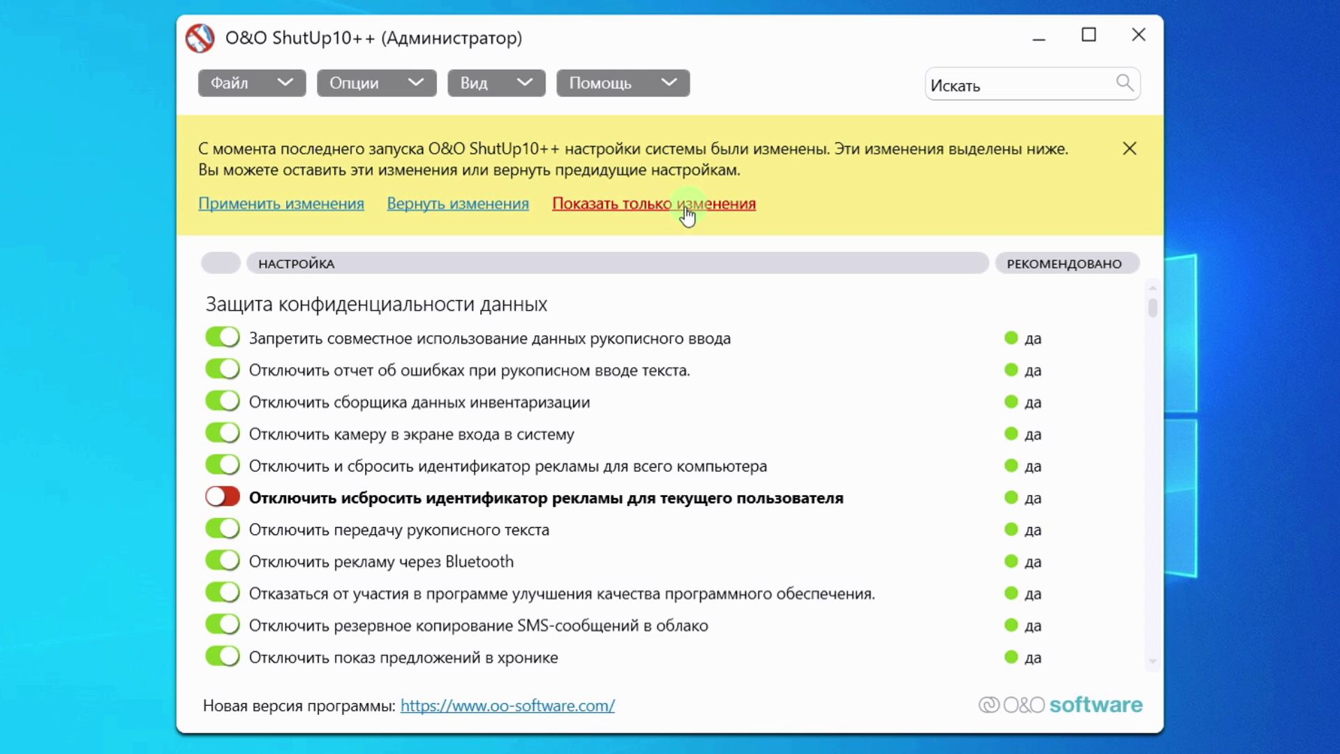
- Show only the settings changed since the last launch, revert them to their previous state and exit O&O ShutUp10++
{"action": "left_click", "coordinate": [652, 206]}
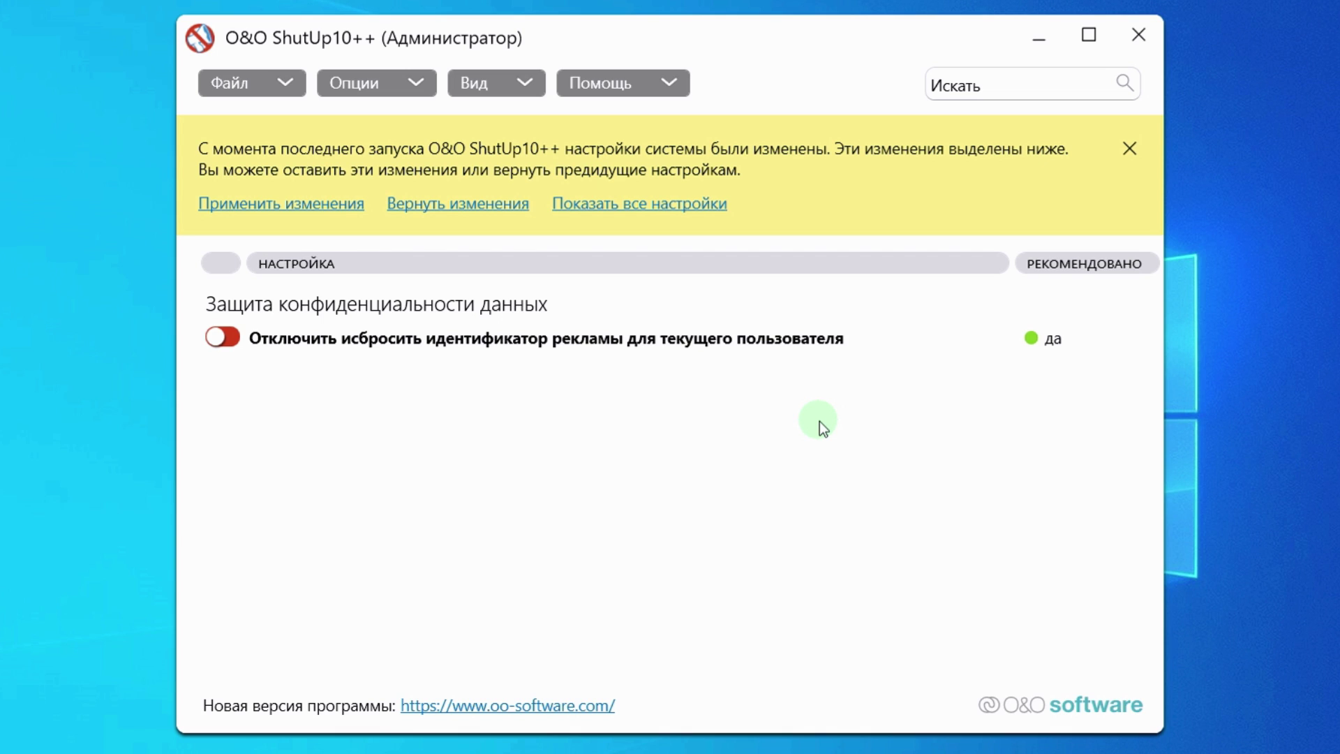
{"action": "left_click", "coordinate": [504, 207]}
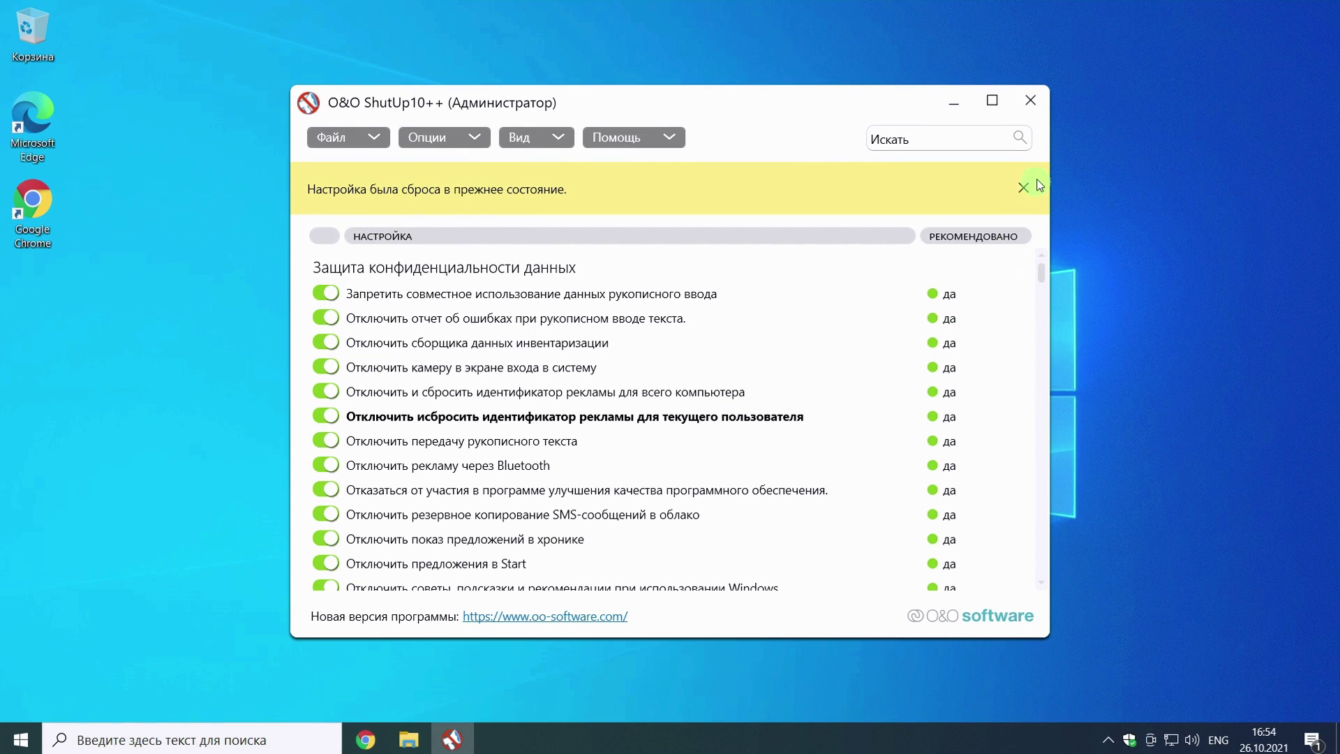
{"action": "left_click", "coordinate": [1030, 99]}
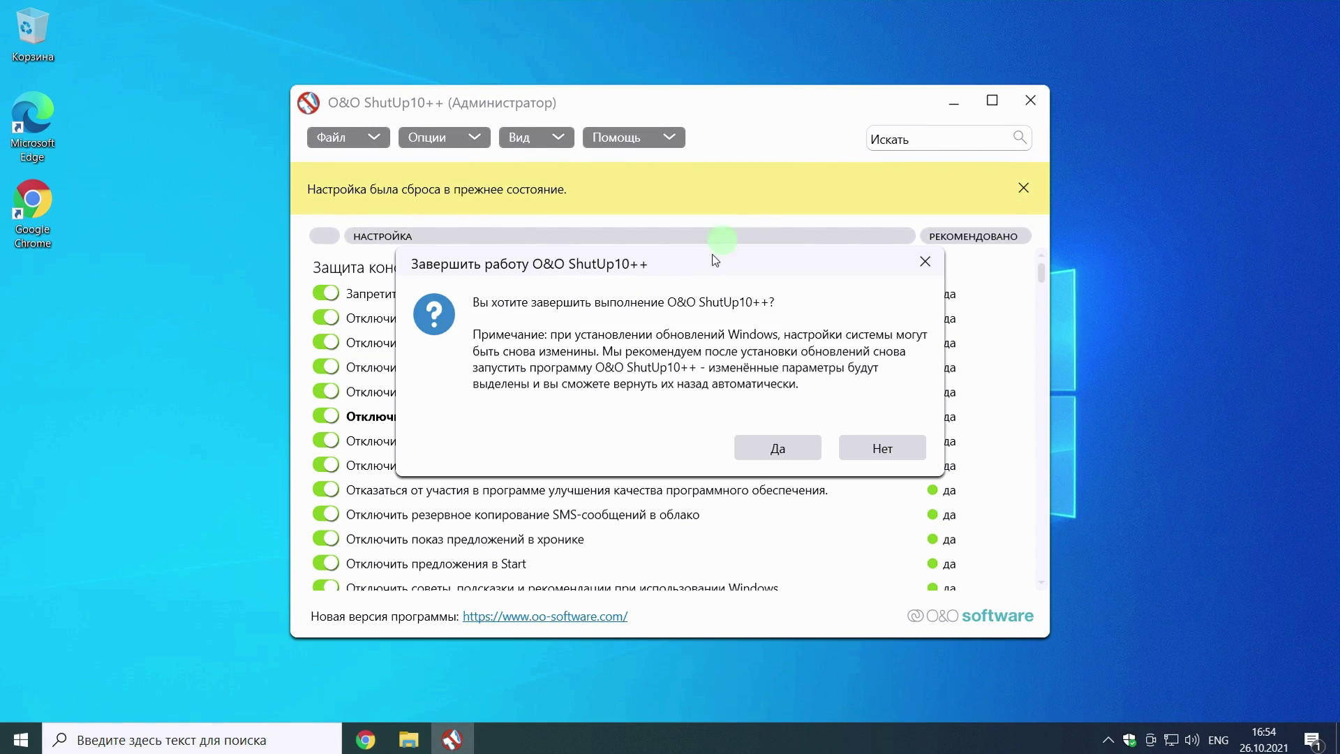
{"action": "left_click", "coordinate": [740, 453]}
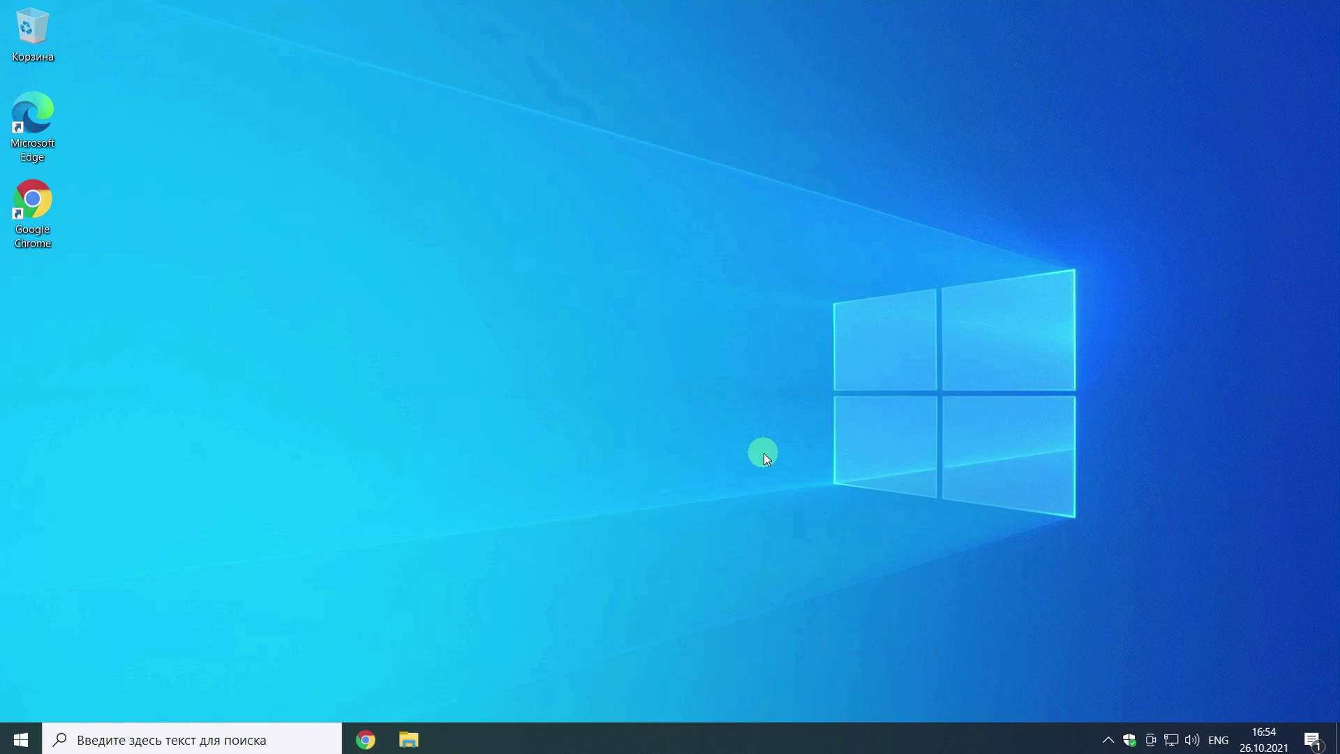